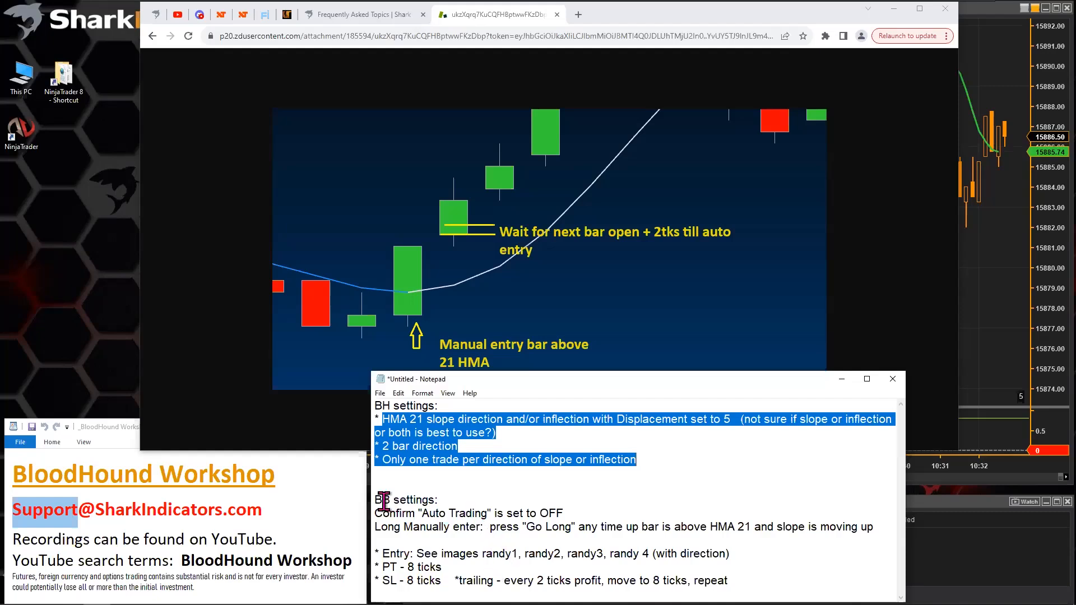
Review the BH settings notes on HMA 21 and 2 bar direction alongside the BB settings and entry notes.
drag(373, 499, 434, 501)
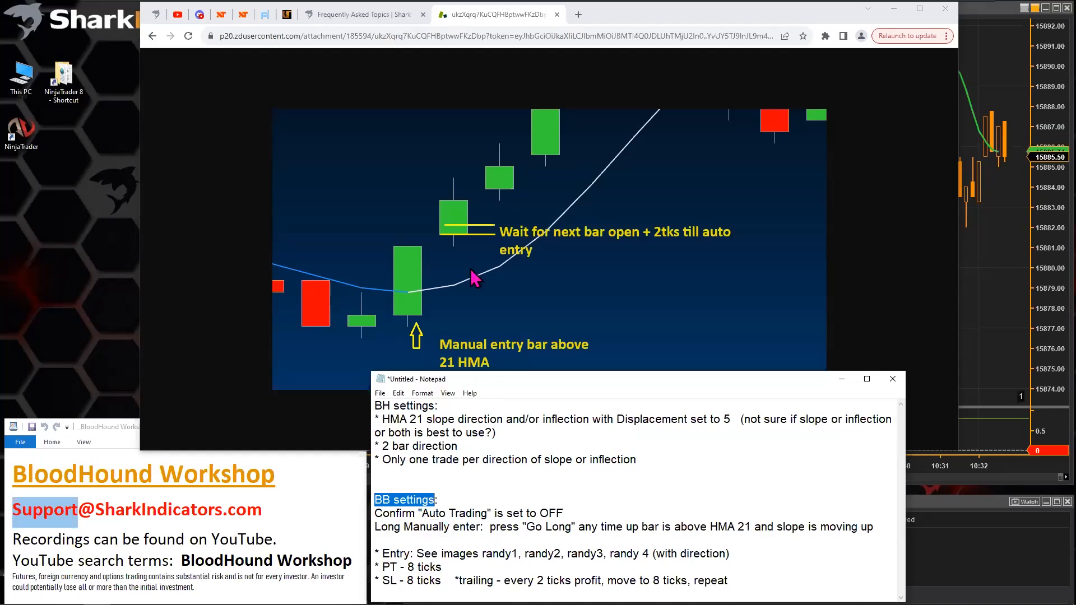
double_click(391, 553)
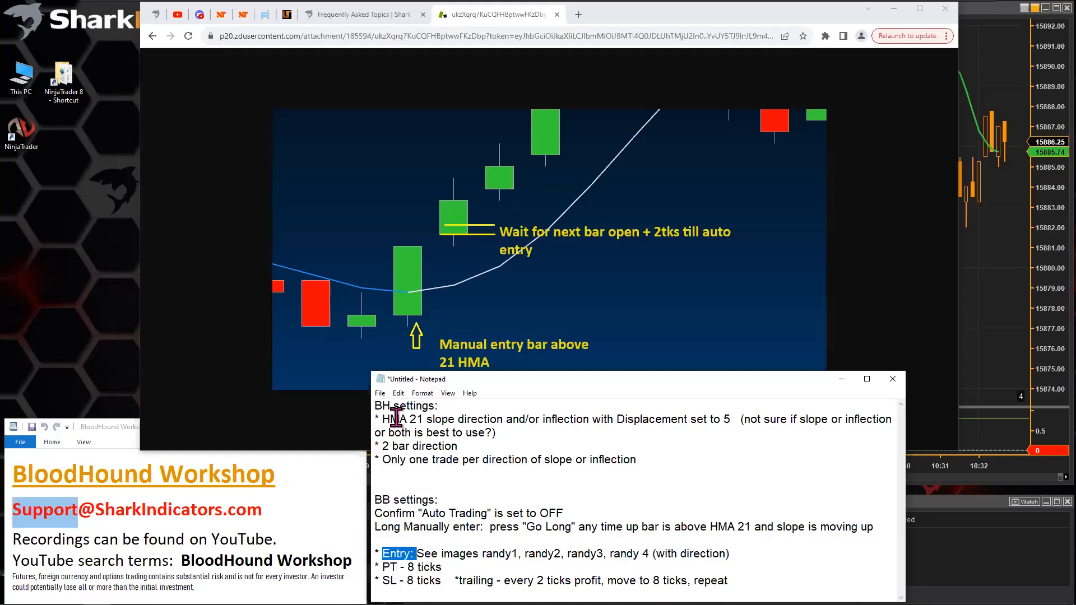
drag(381, 405, 442, 409)
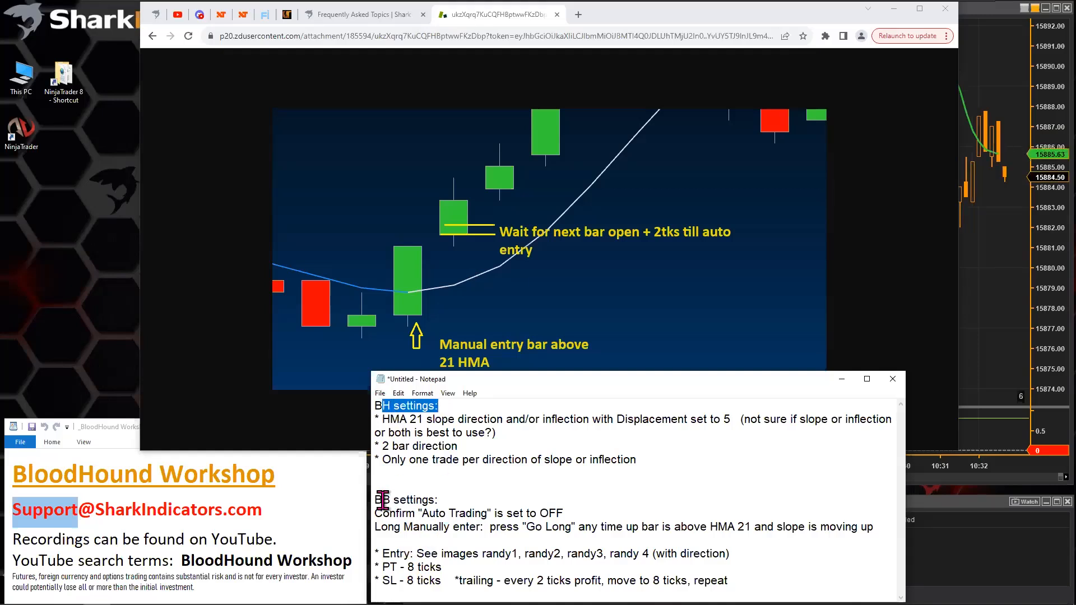
drag(379, 501, 449, 498)
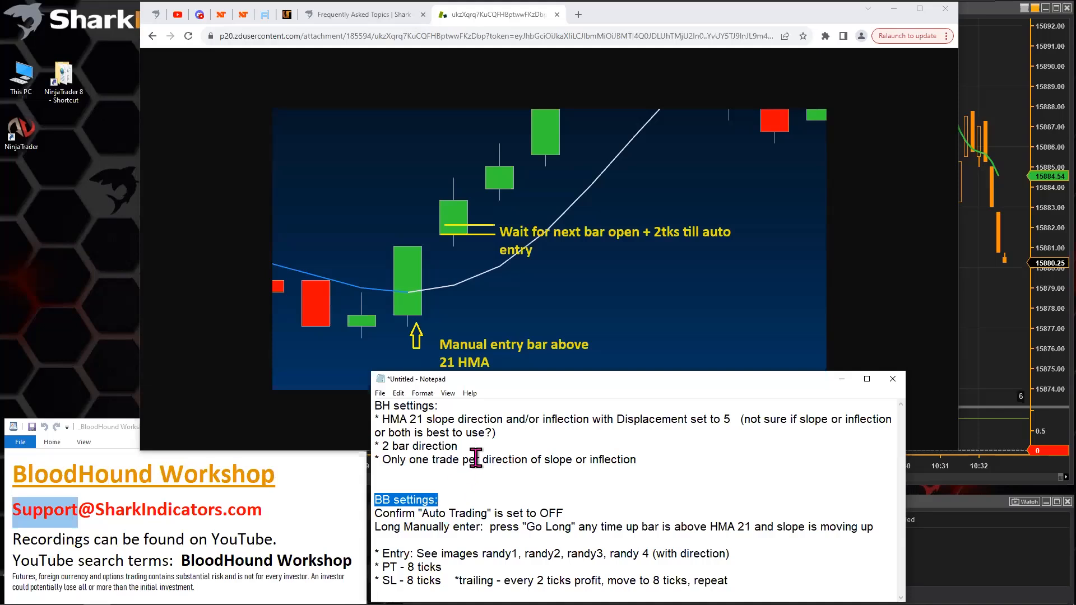
drag(381, 419, 496, 444)
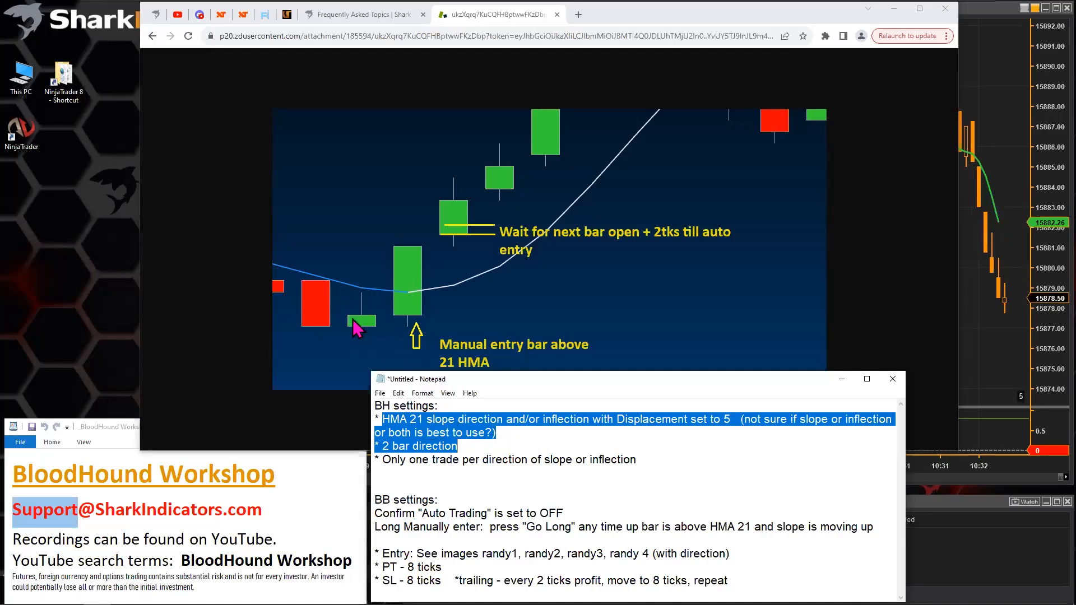
click(392, 420)
drag(378, 419, 479, 443)
double_click(392, 552)
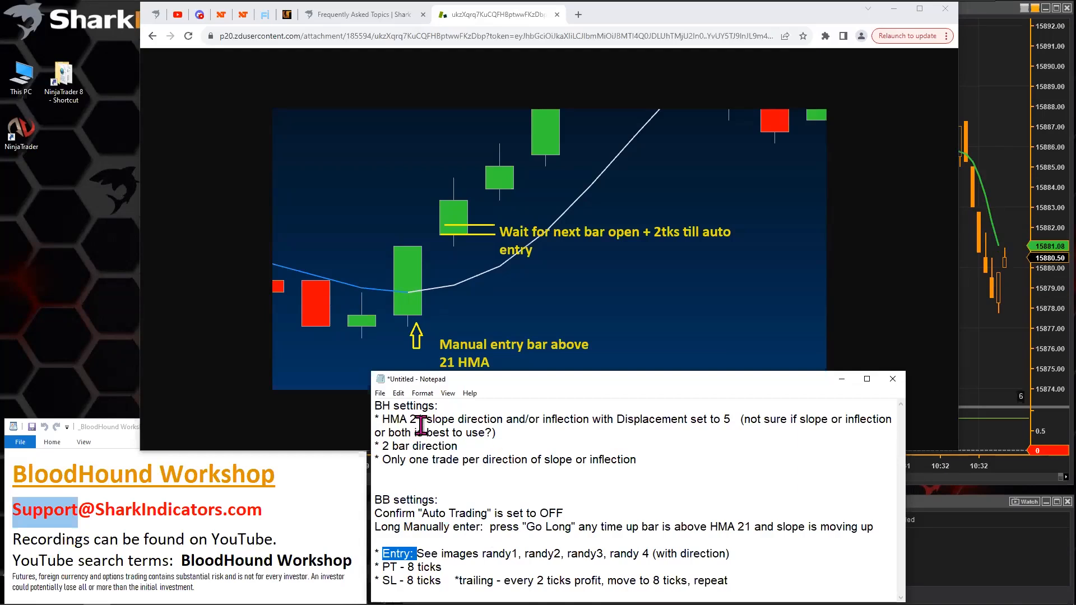
drag(387, 419, 491, 451)
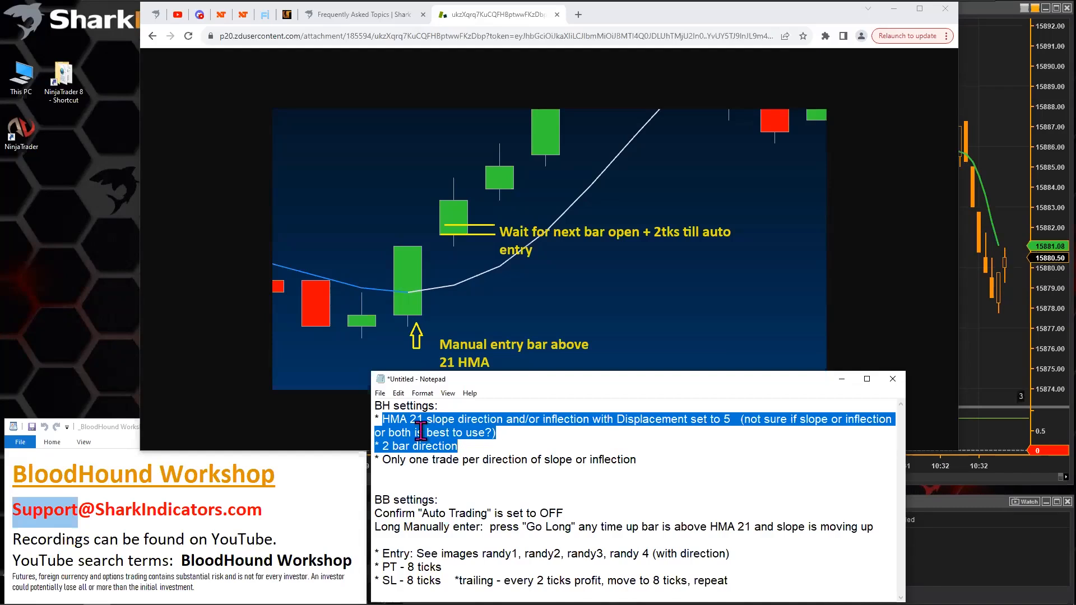
click(396, 423)
drag(382, 419, 461, 446)
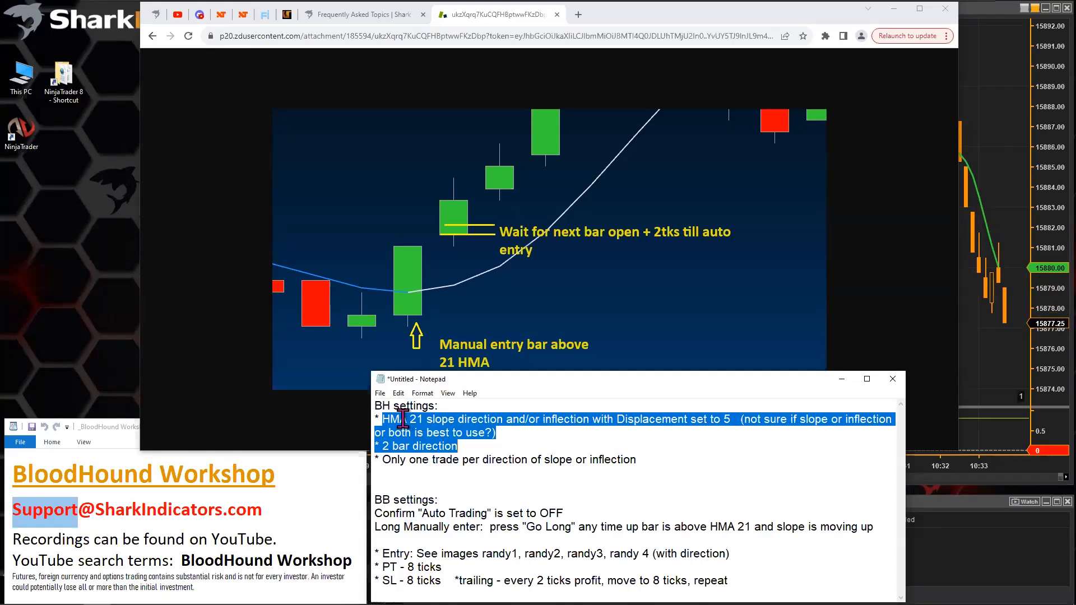
drag(381, 406, 463, 447)
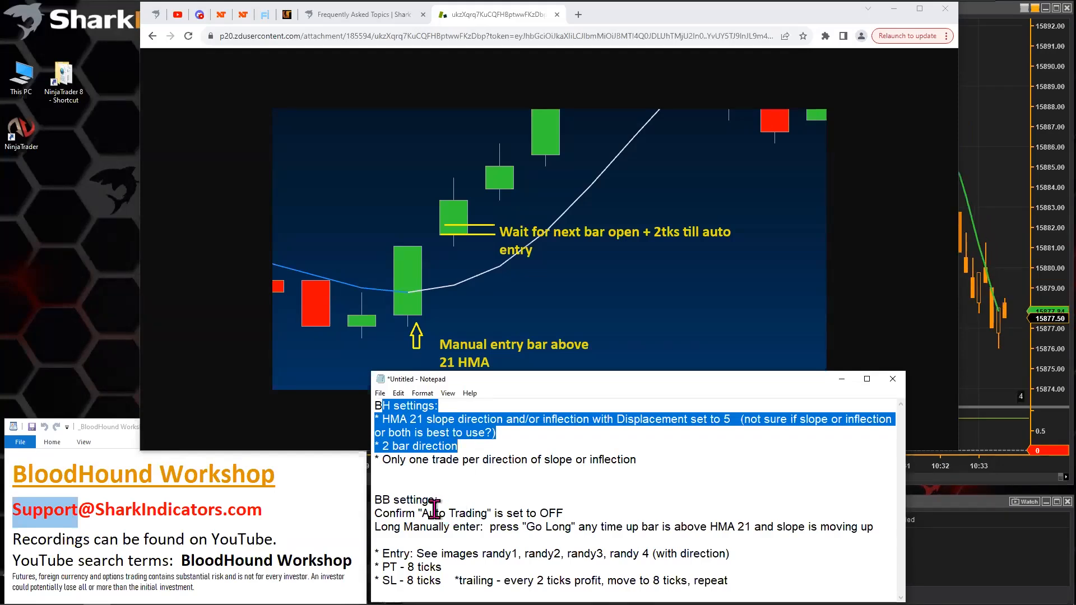
double_click(385, 499)
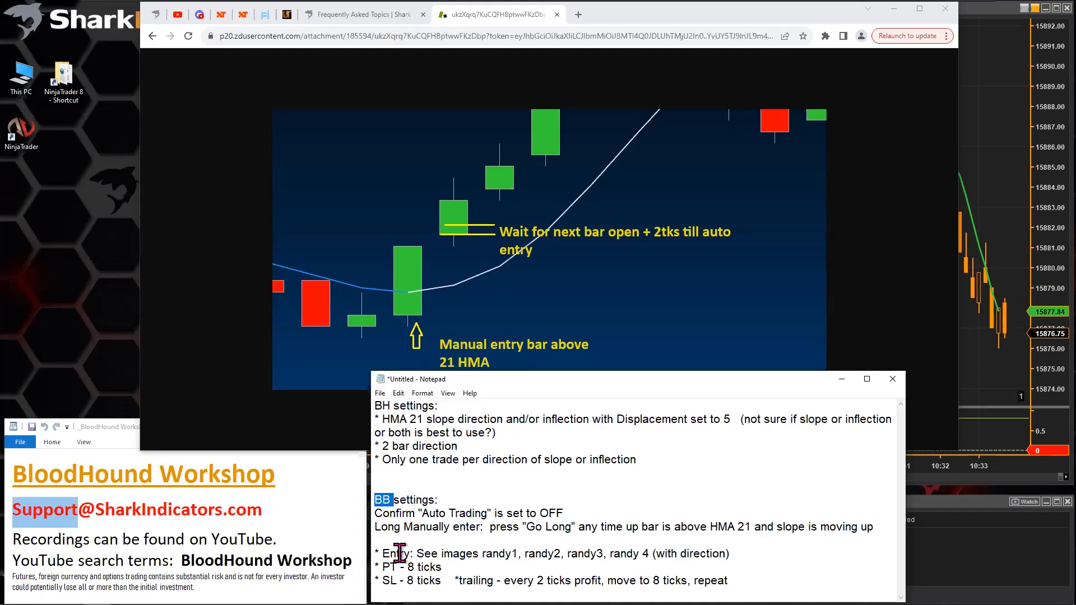
double_click(396, 554)
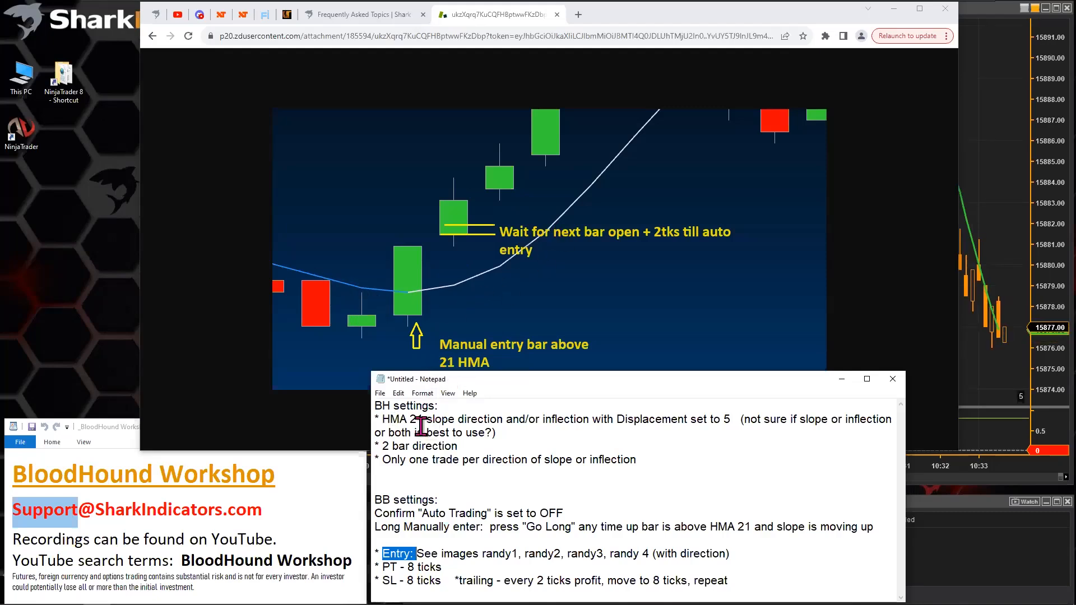
Examine the notes on slope direction, inflection with displacement, 2 bar direction, one trade per direction, and entry against the annotated chart image.
drag(427, 419, 493, 419)
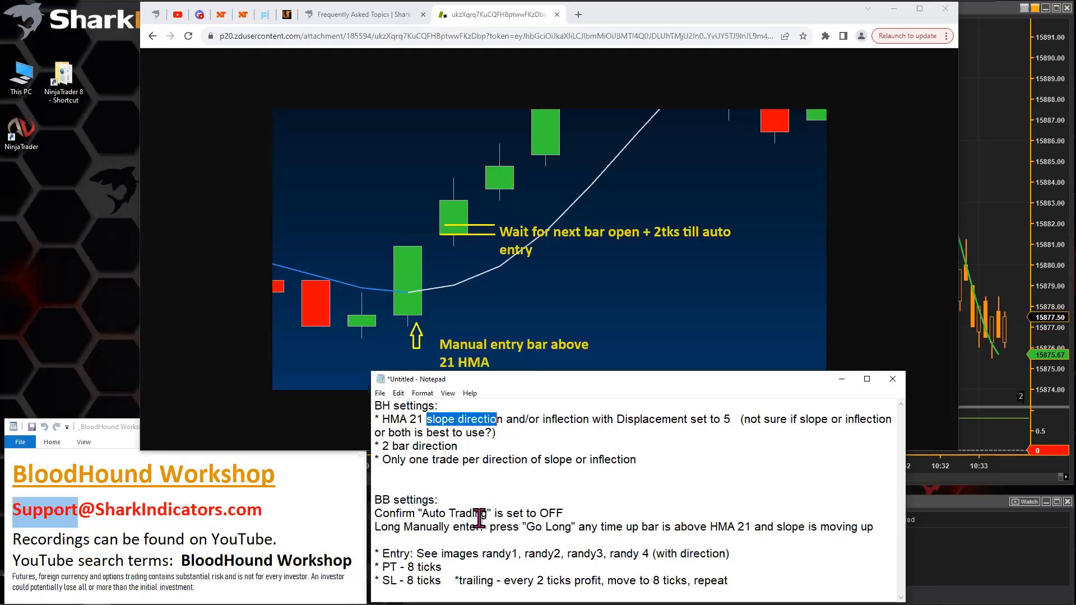
click(536, 530)
drag(527, 530, 574, 529)
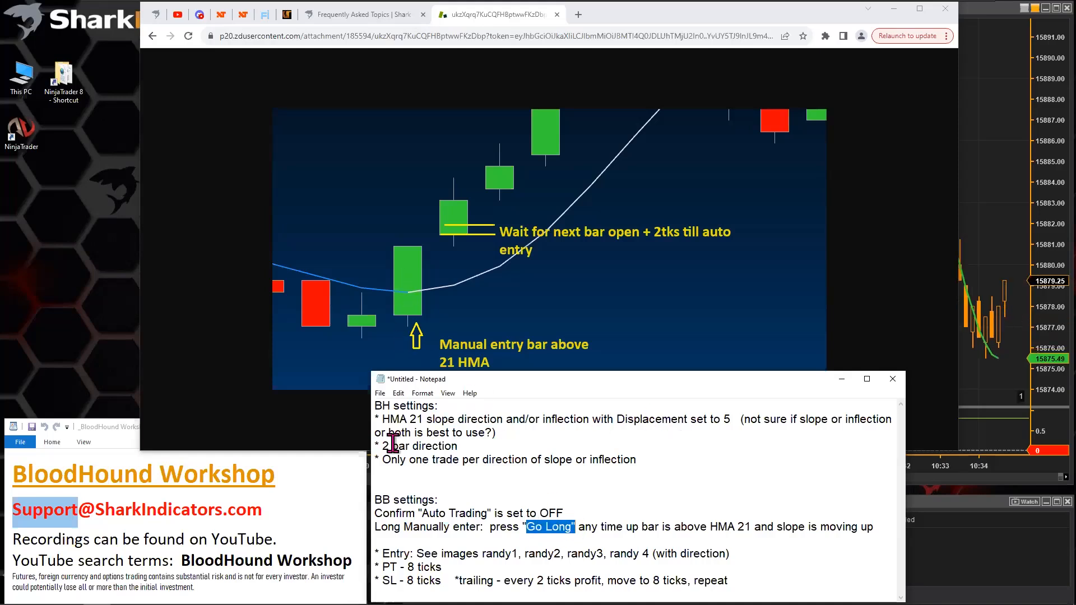
drag(383, 446, 457, 446)
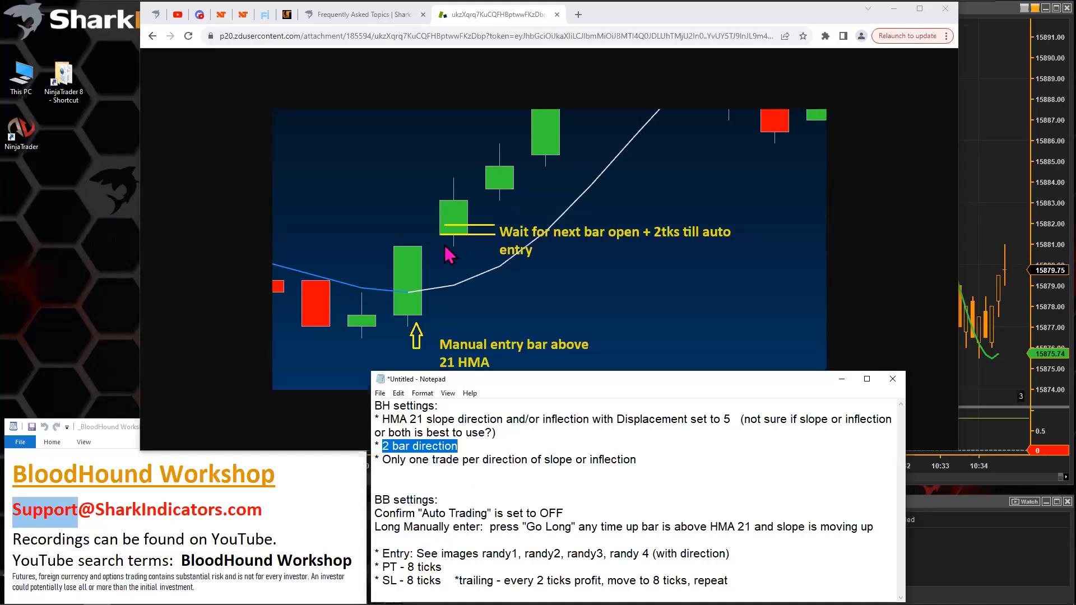
drag(381, 460, 447, 463)
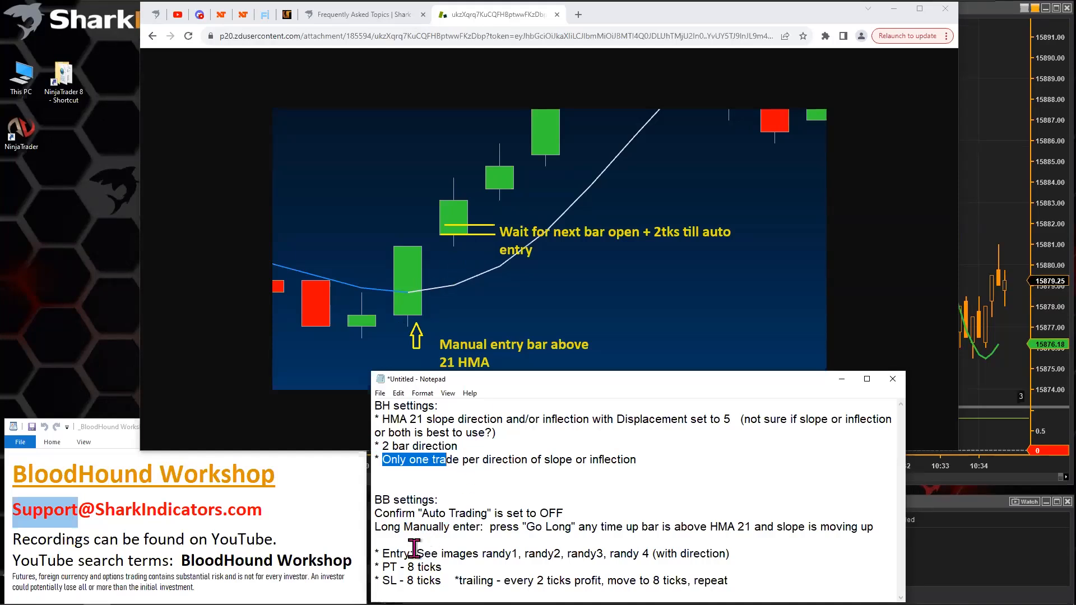
double_click(396, 555)
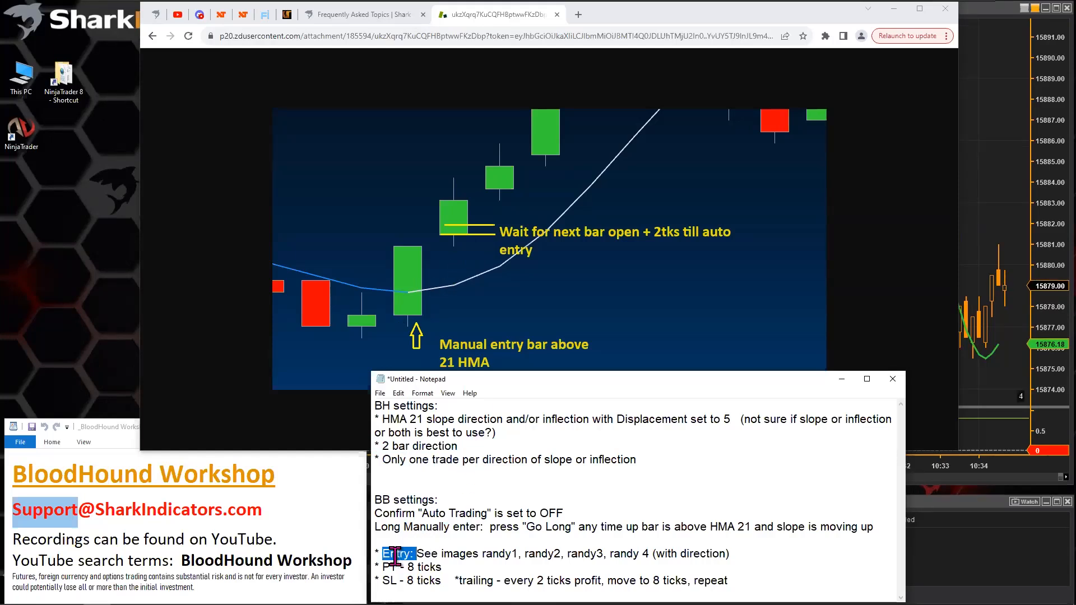
double_click(393, 461)
drag(449, 464, 565, 461)
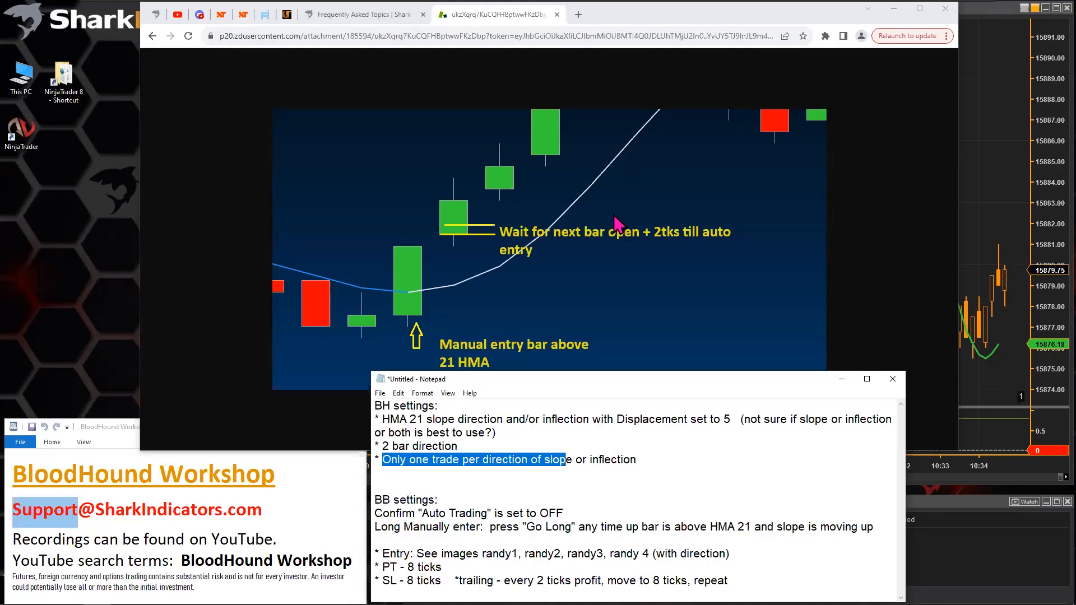
drag(390, 419, 426, 419)
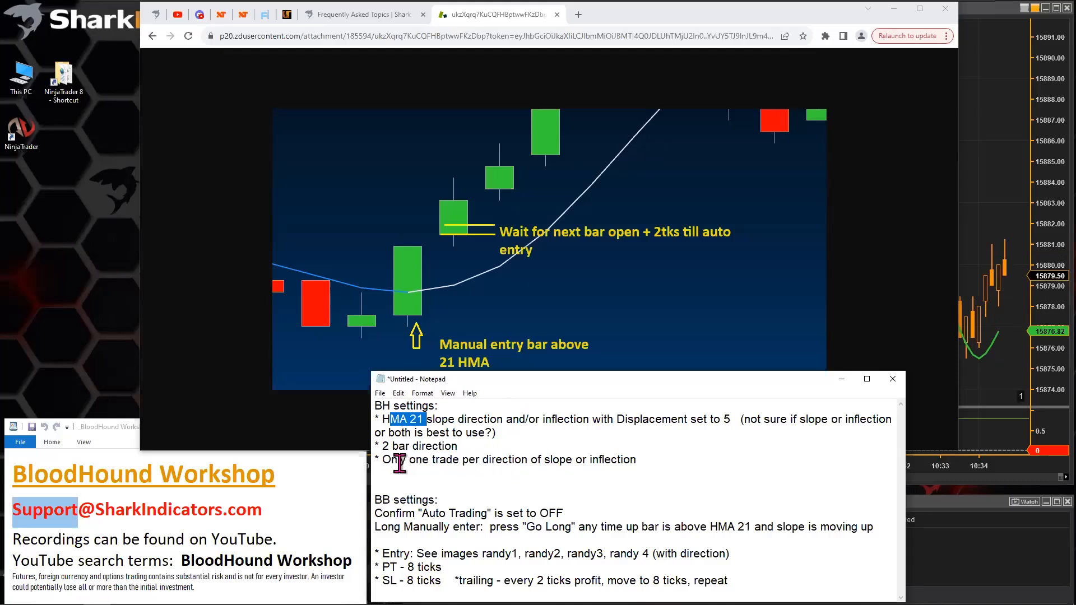
drag(409, 460, 481, 461)
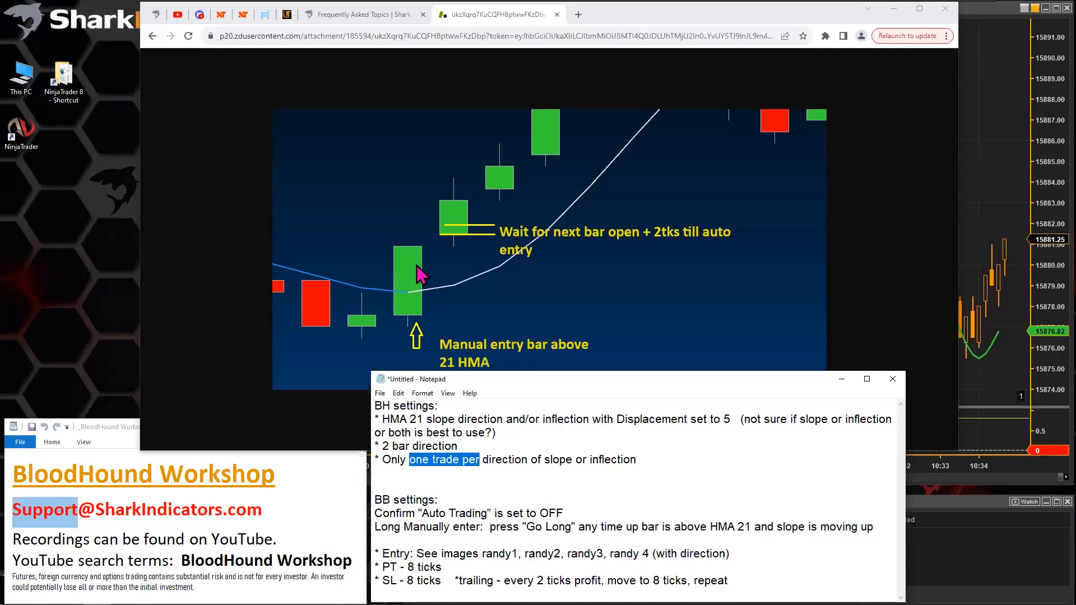
drag(383, 553, 453, 553)
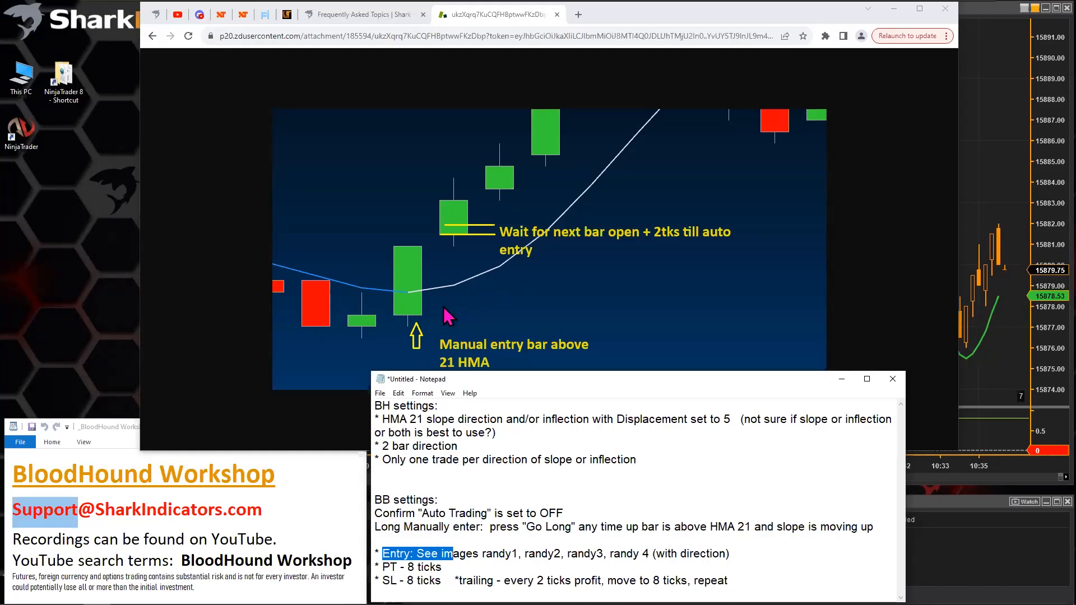
drag(542, 419, 676, 419)
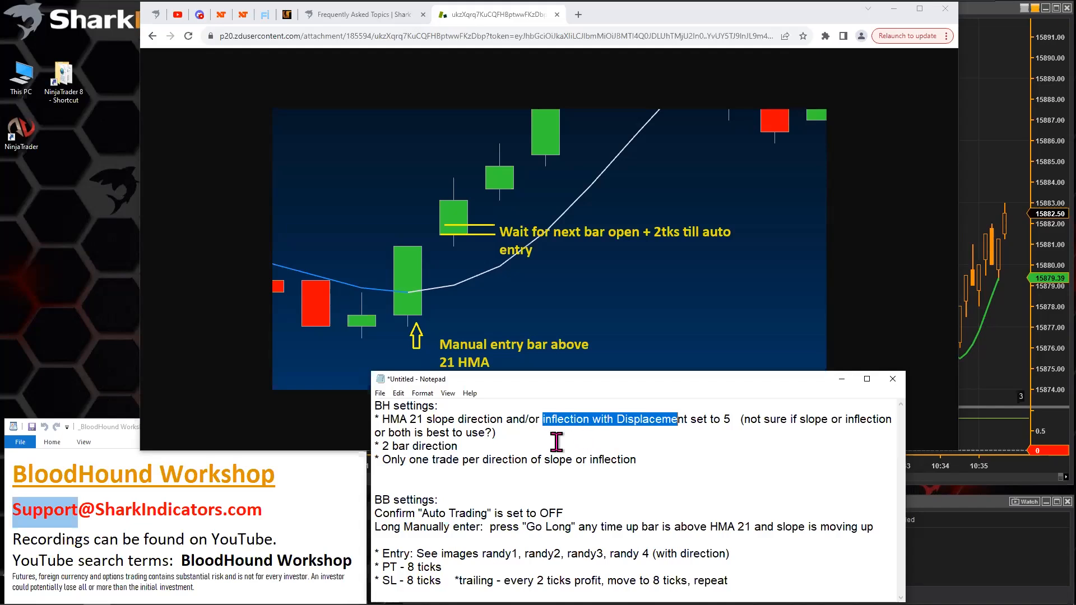
drag(427, 419, 498, 419)
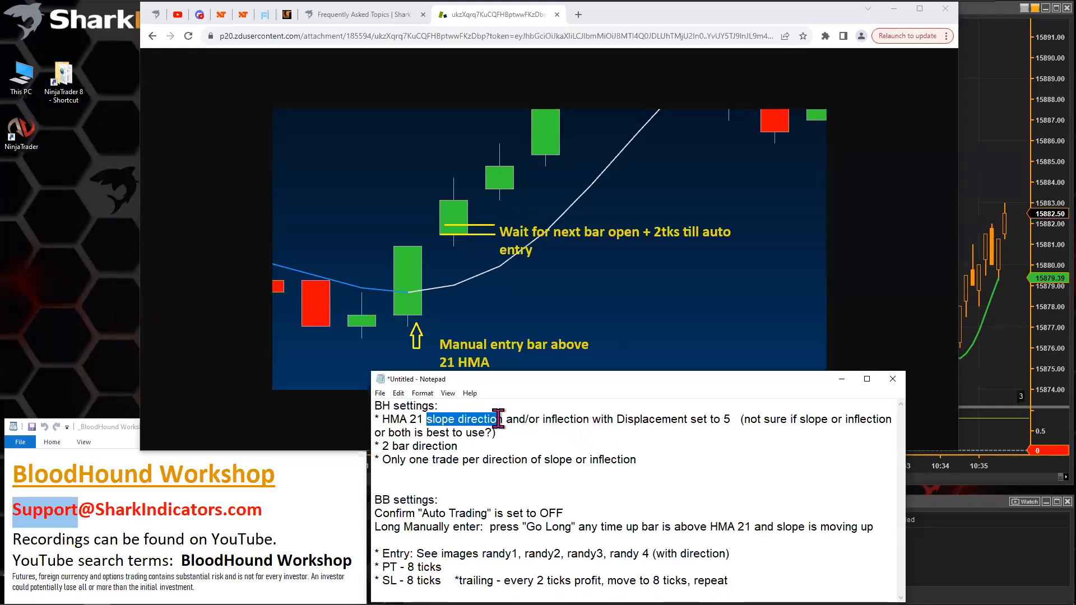
drag(544, 419, 649, 420)
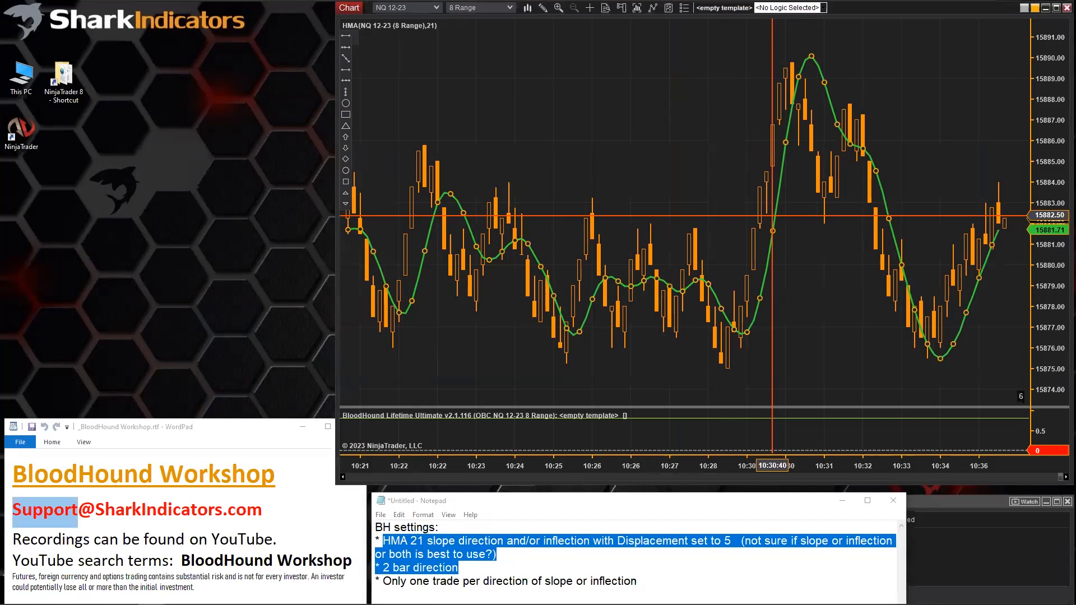
Inspect the HMA indicator's properties on the NQ 12-23 chart and close them without changes.
double_click(785, 223)
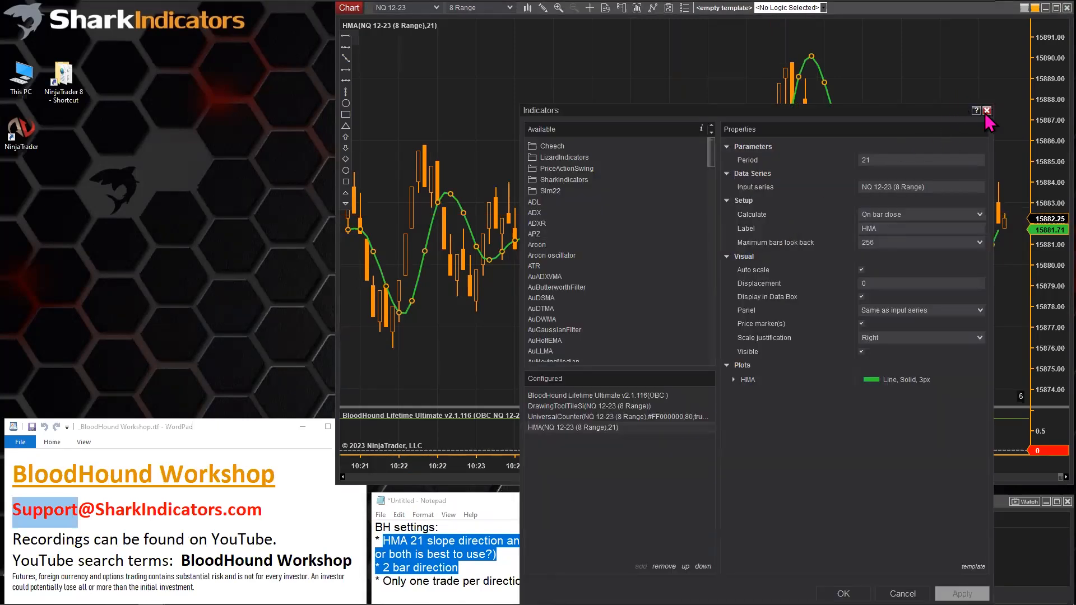
click(986, 110)
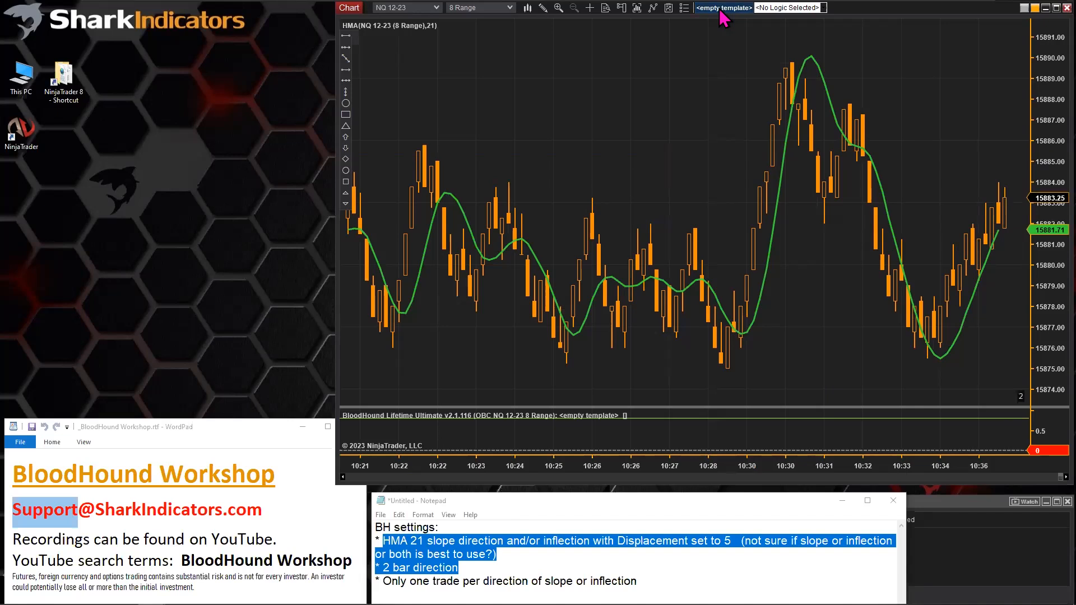
Open the chart's empty BloodHound template for editing and save it as Si-BHWorkshop20231130.
click(723, 8)
click(16, 22)
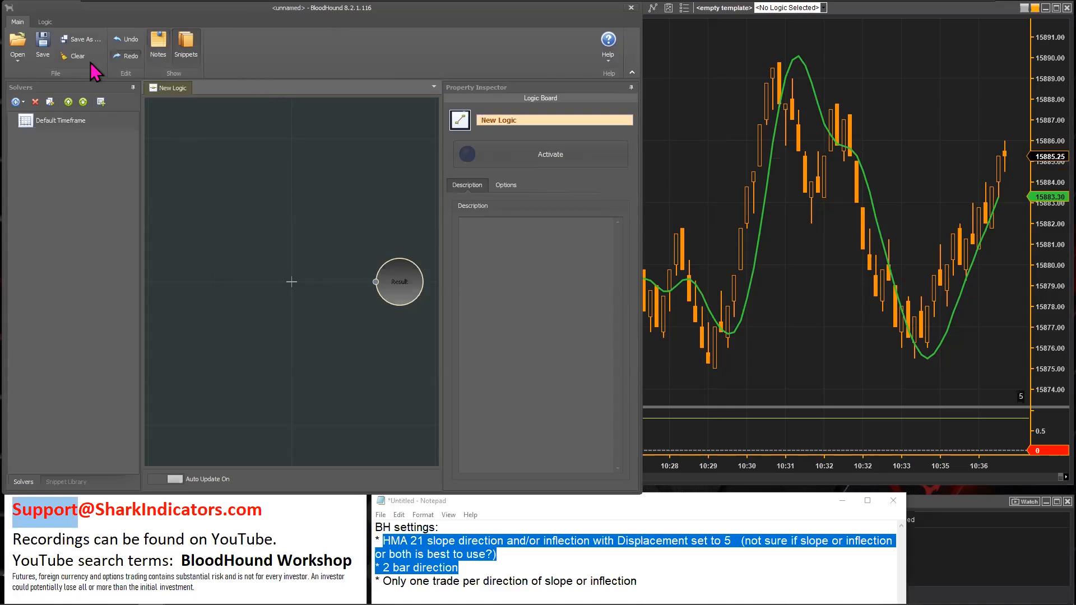
click(76, 40)
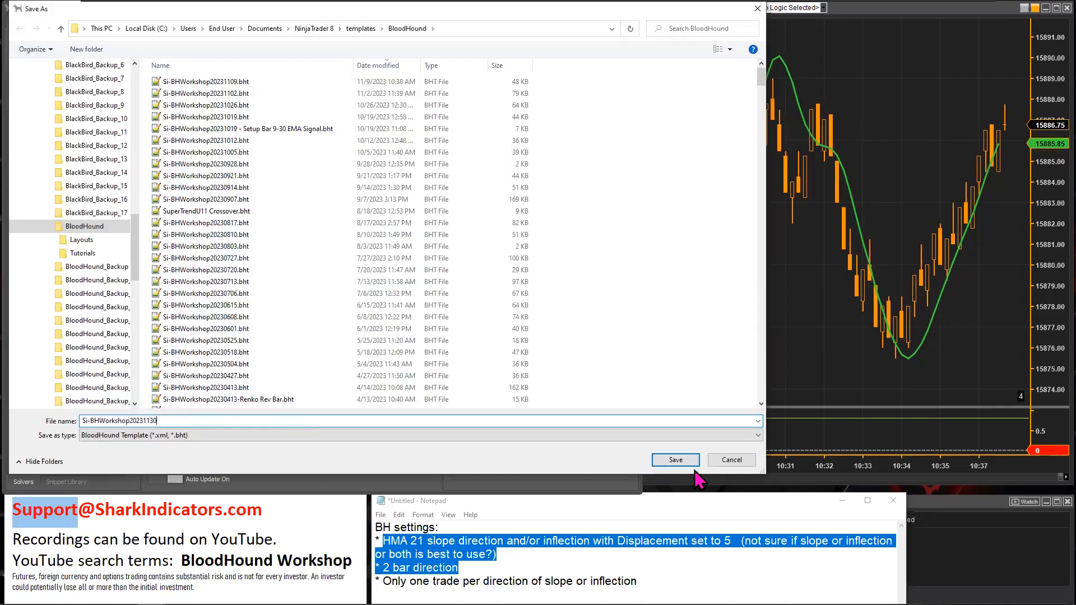
click(667, 460)
Add a Bar Direction solver linked to the Result node, with Number Bars set to 2 and Start Bars Ago to 1.
drag(383, 567, 483, 562)
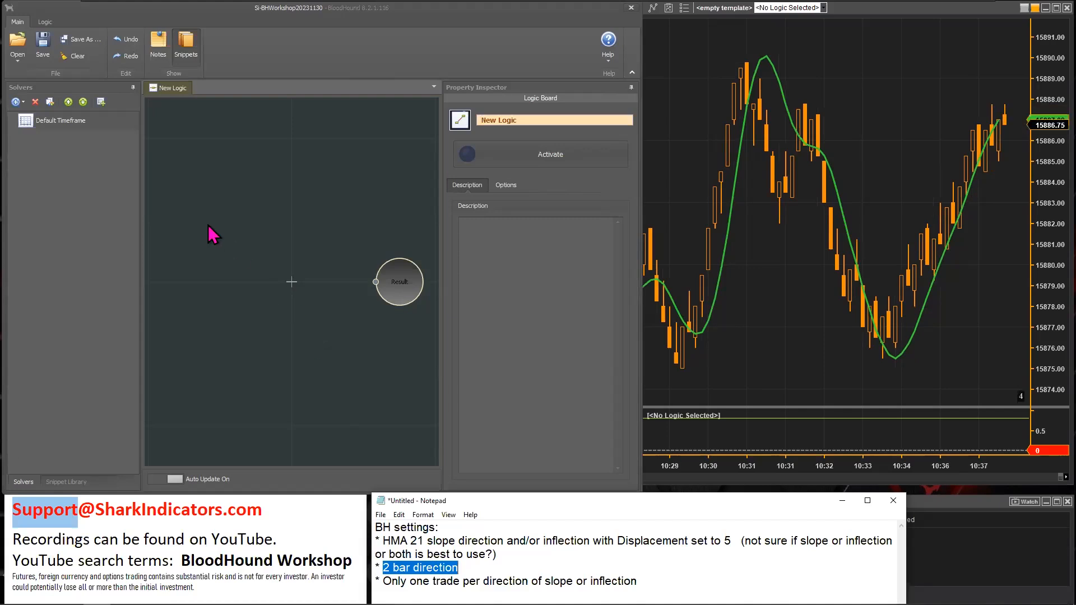
right_click(189, 219)
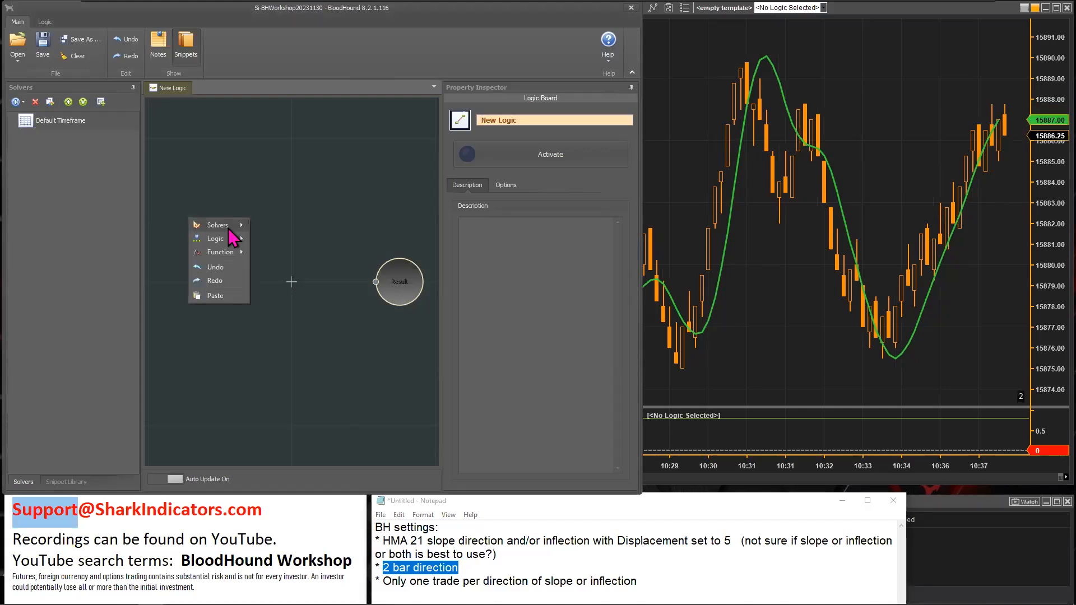
mouse_move(226, 228)
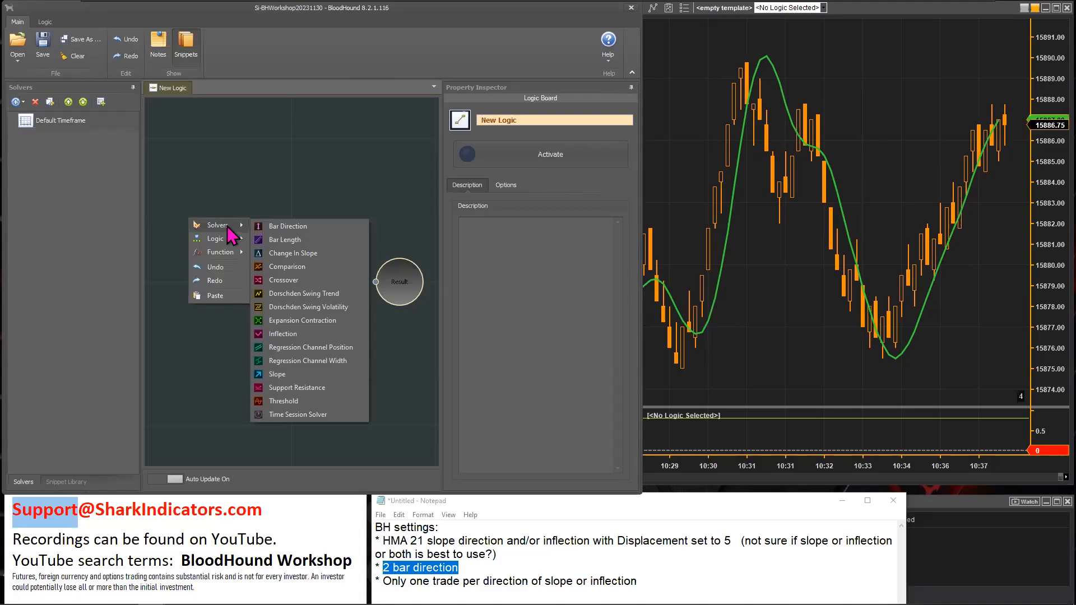
click(290, 228)
drag(221, 234, 272, 243)
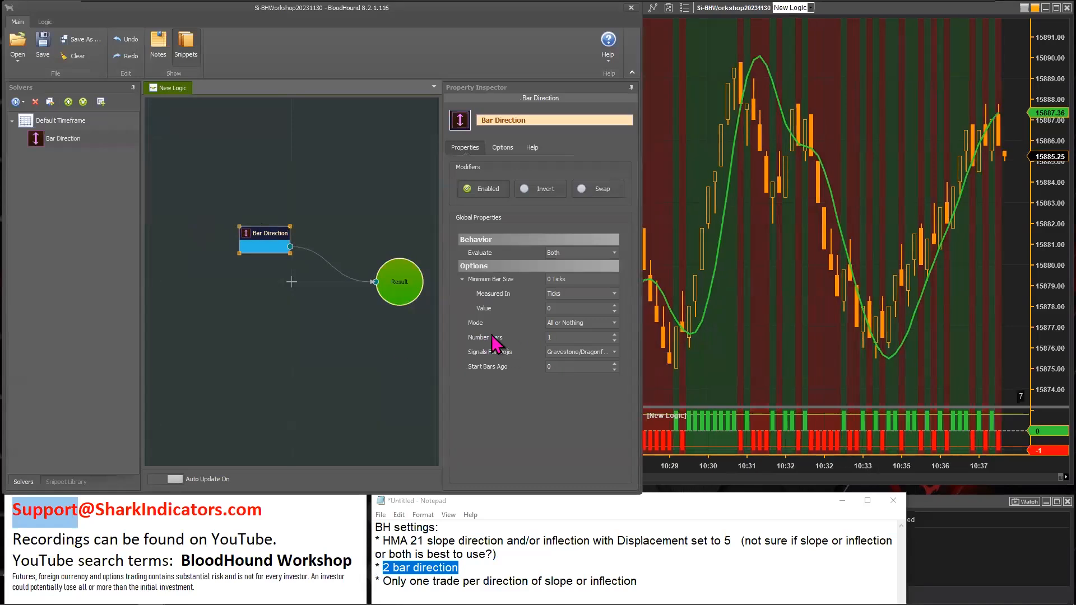
click(615, 335)
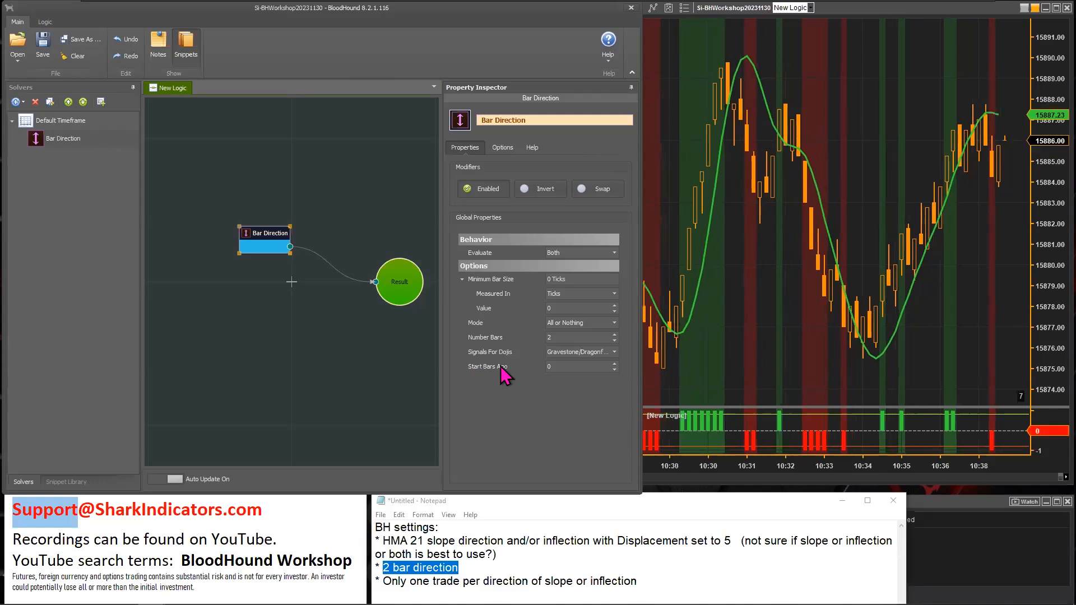
click(615, 364)
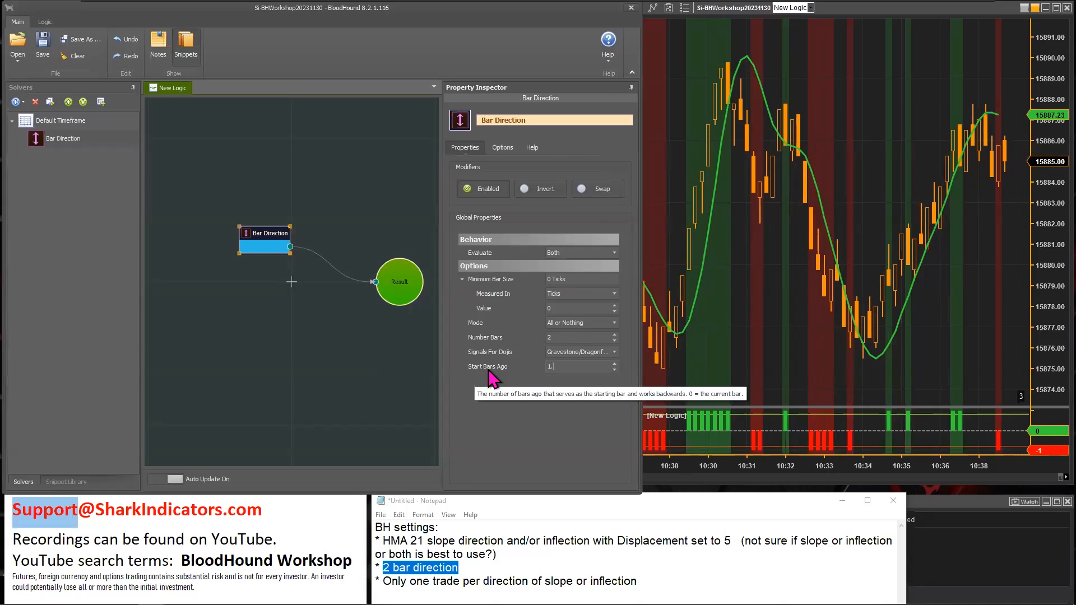
Review the displacement requirement for the HMA 21 condition in the BH settings notes.
double_click(635, 541)
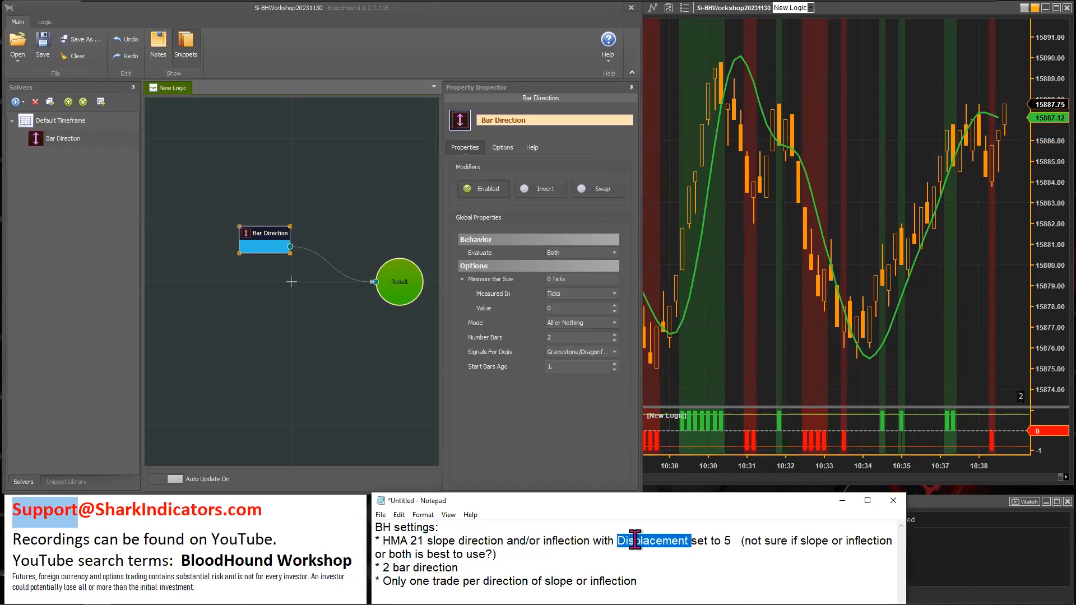
click(635, 541)
drag(616, 540, 729, 540)
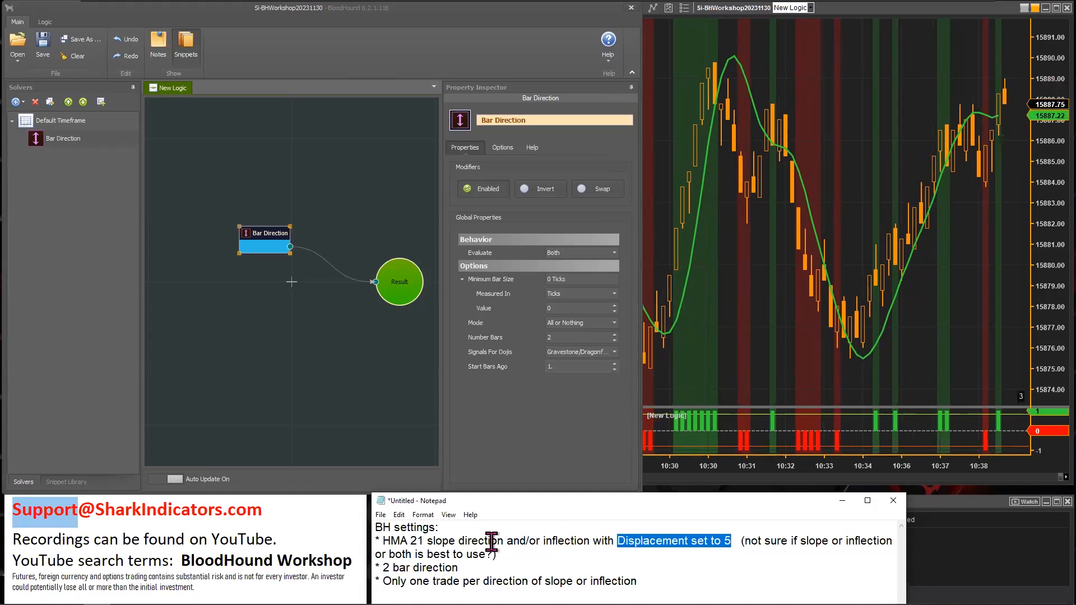
Examine the inflection and Displacement wording of the HMA 21 condition in the BH settings notes.
double_click(634, 539)
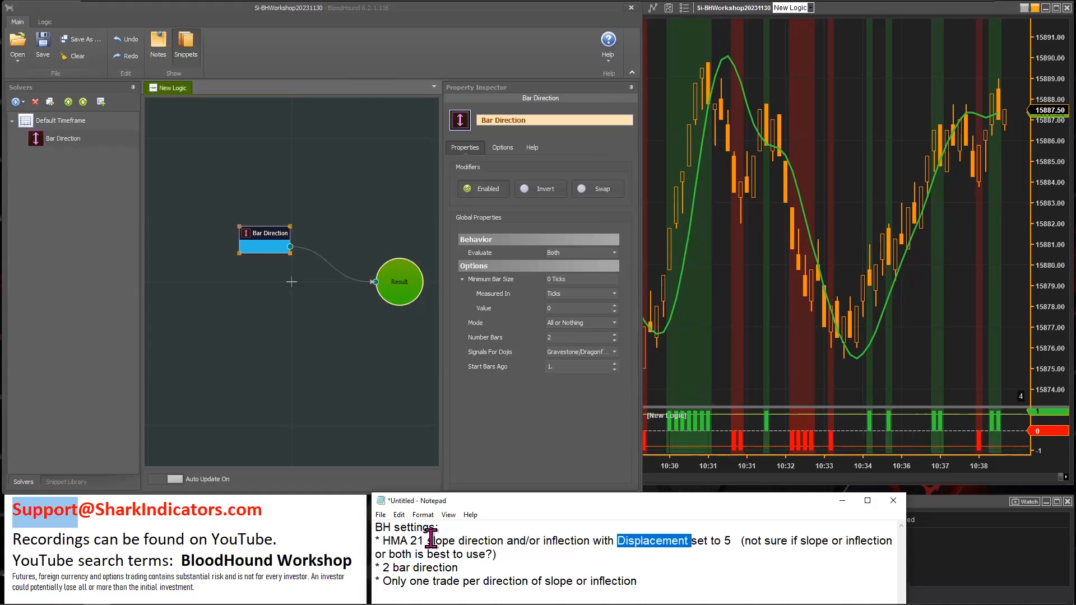
drag(540, 540, 616, 539)
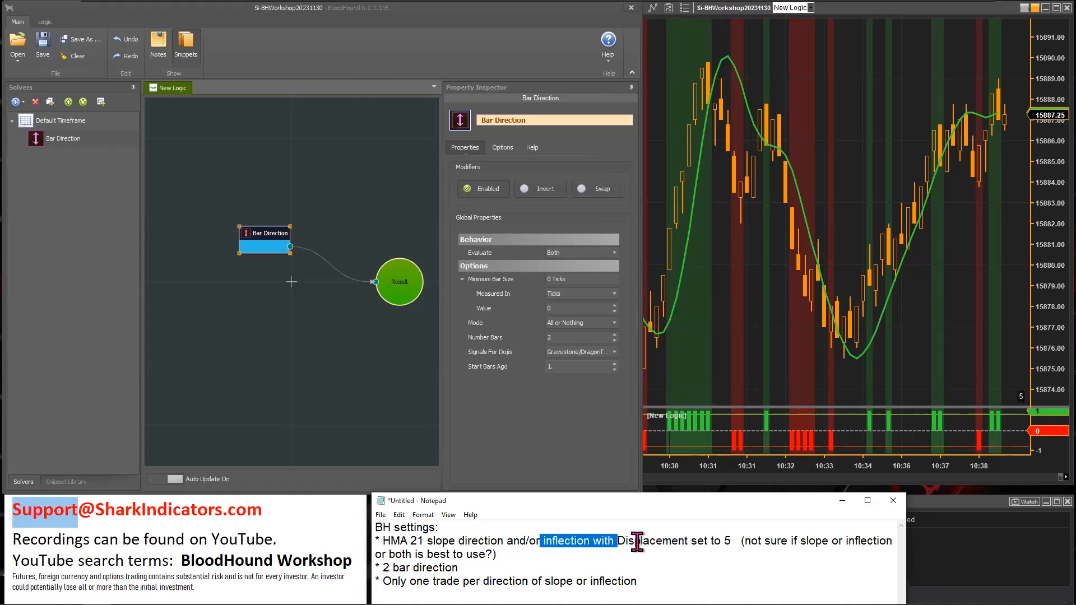
double_click(637, 541)
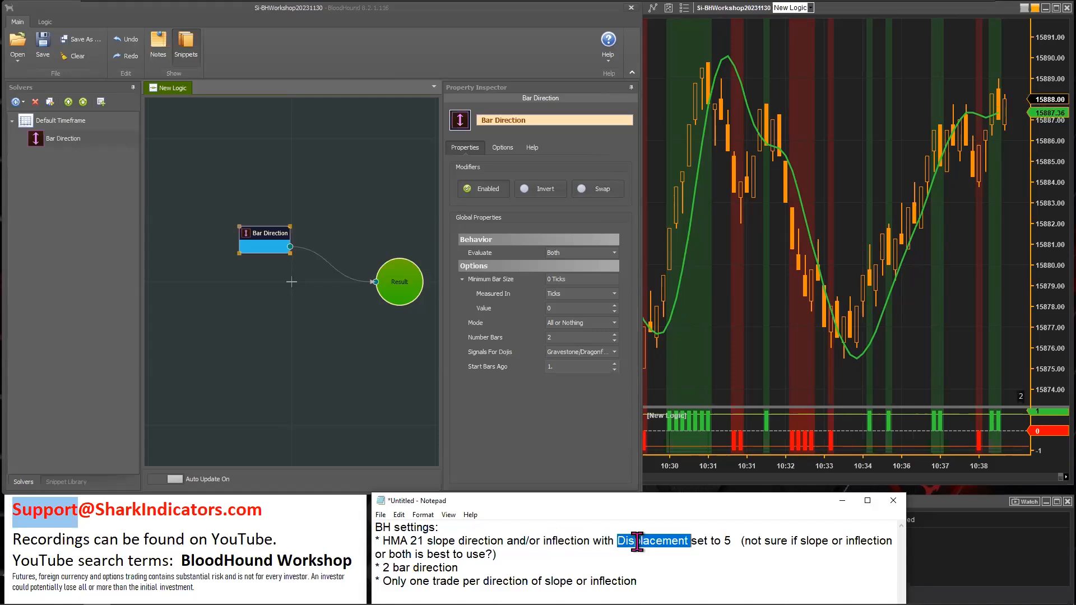
click(635, 541)
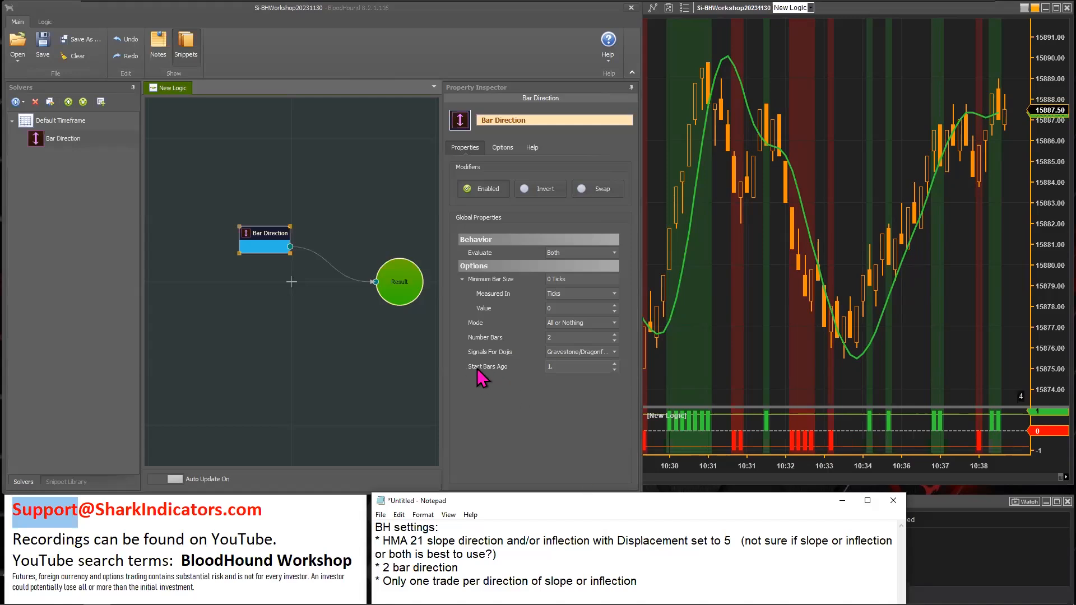
double_click(640, 541)
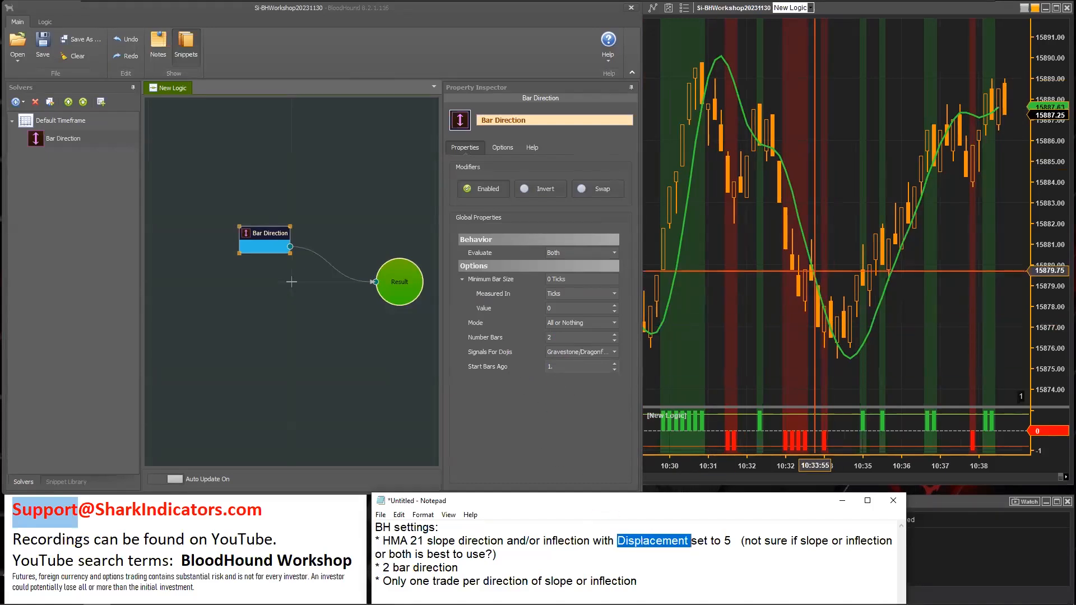
Inspect the Displacement property of the HMA indicator on the NQ 12-23 chart and close its settings without changes.
click(797, 210)
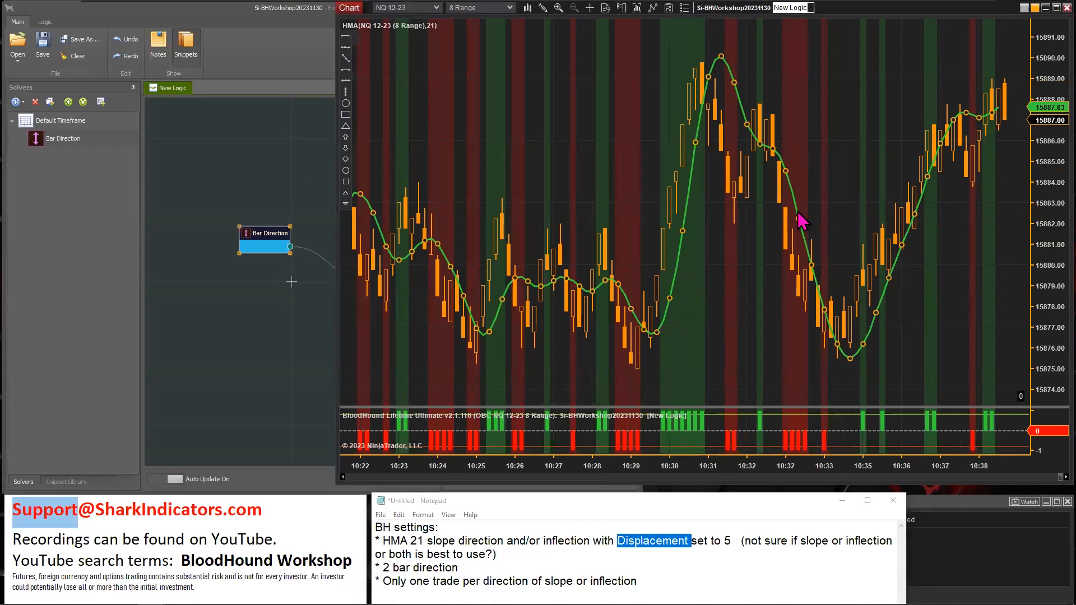
double_click(799, 219)
drag(739, 112, 604, 67)
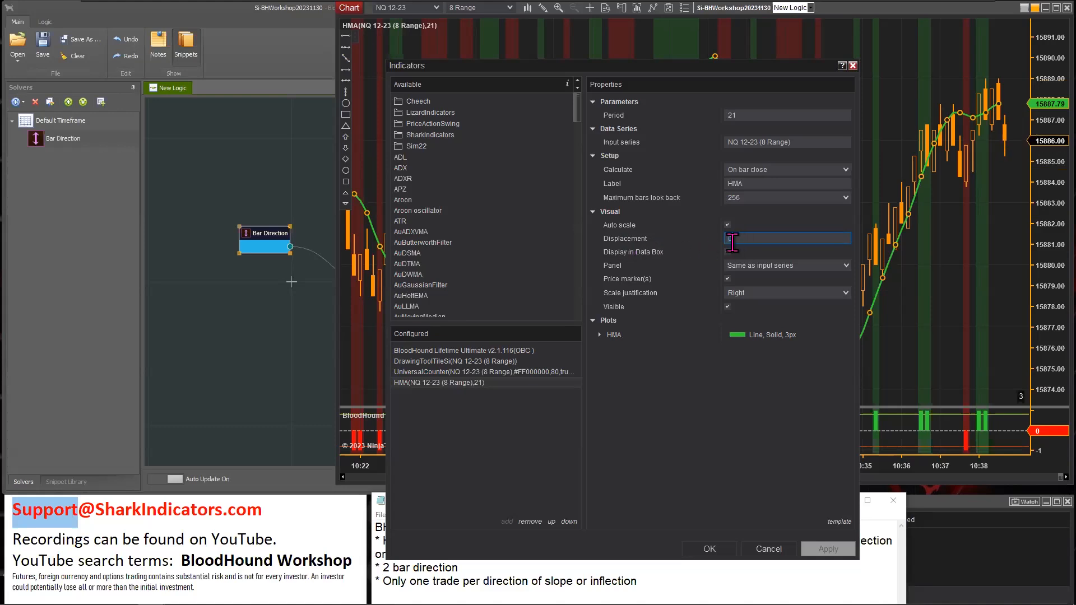
click(773, 552)
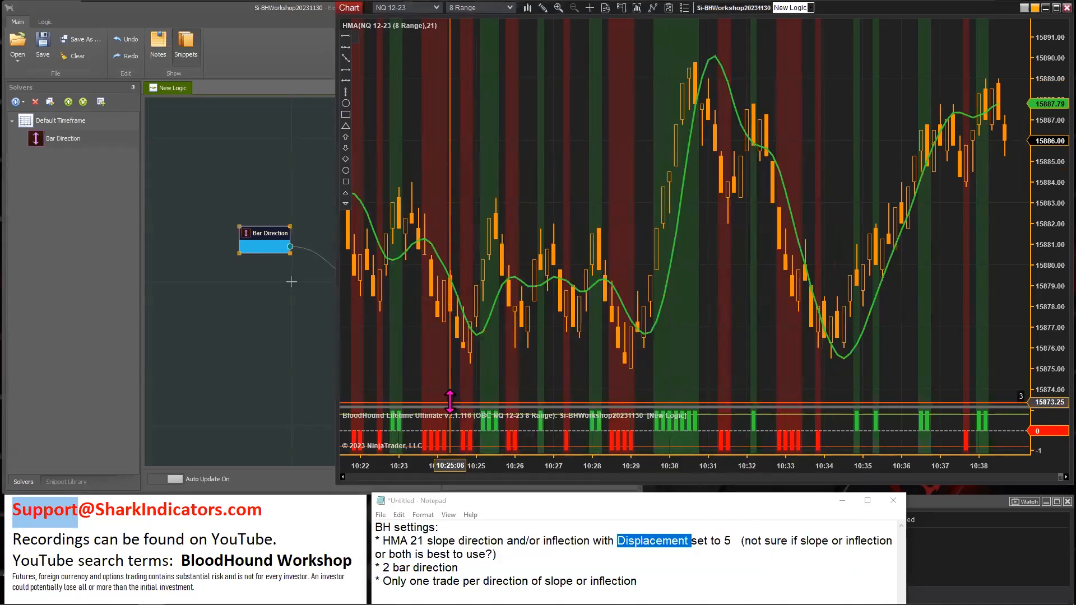
Try the Bar Direction solver with Start Bars Ago set to 2.
click(251, 232)
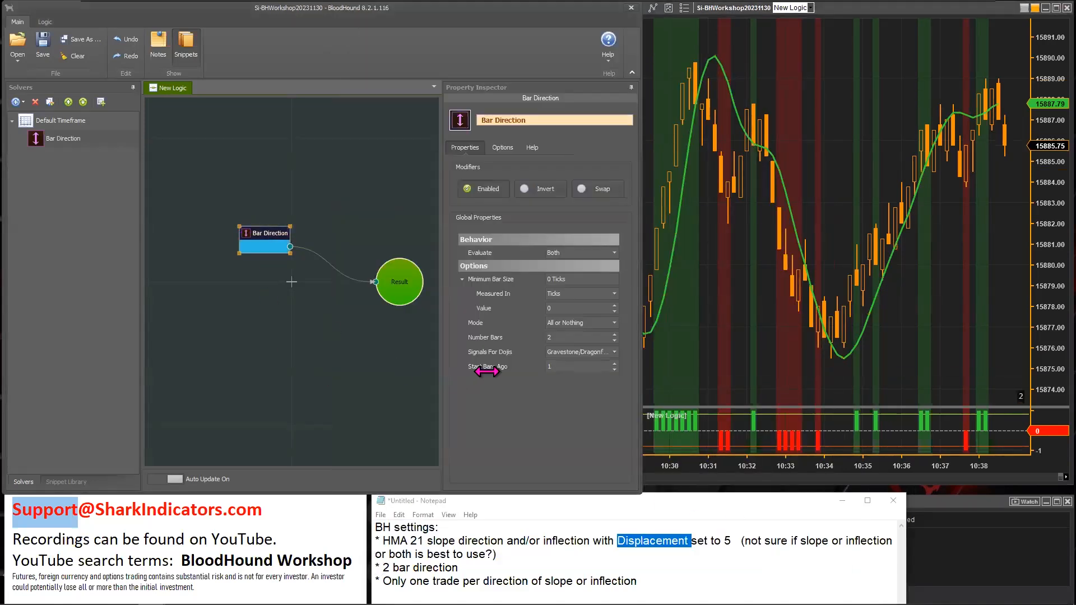
double_click(570, 366)
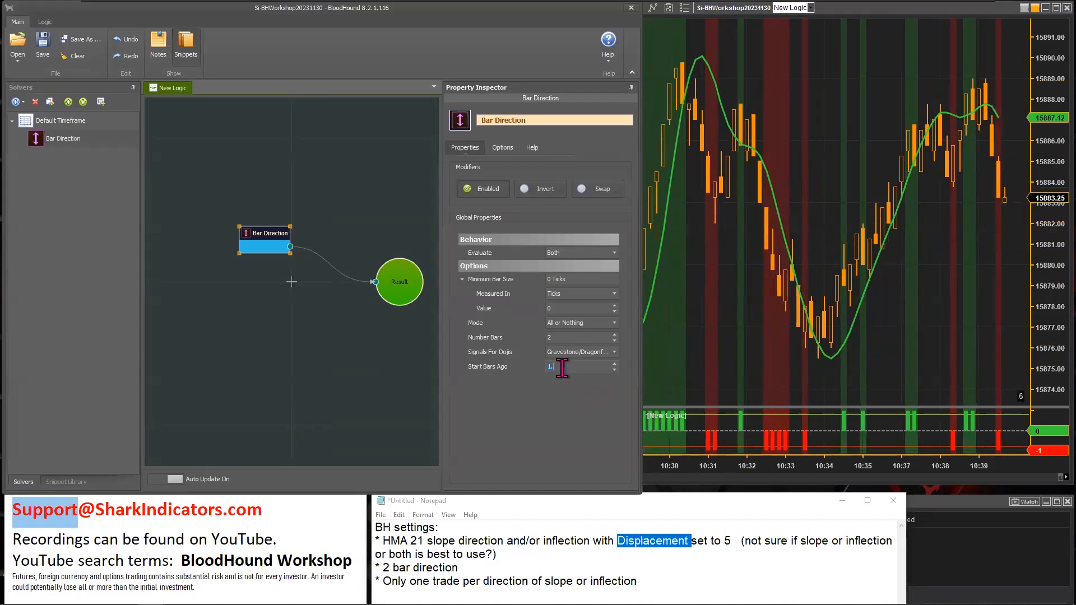
click(614, 364)
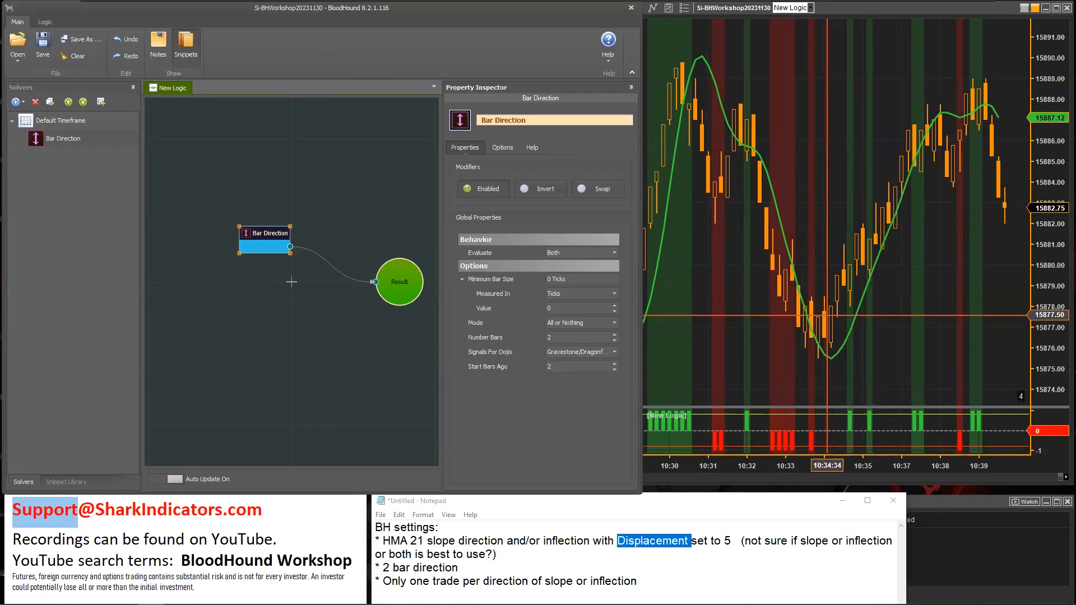
Draw a rectangle around the two consecutive up bars at the HMA's upward turn near 10:34 on the chart.
drag(880, 468, 799, 466)
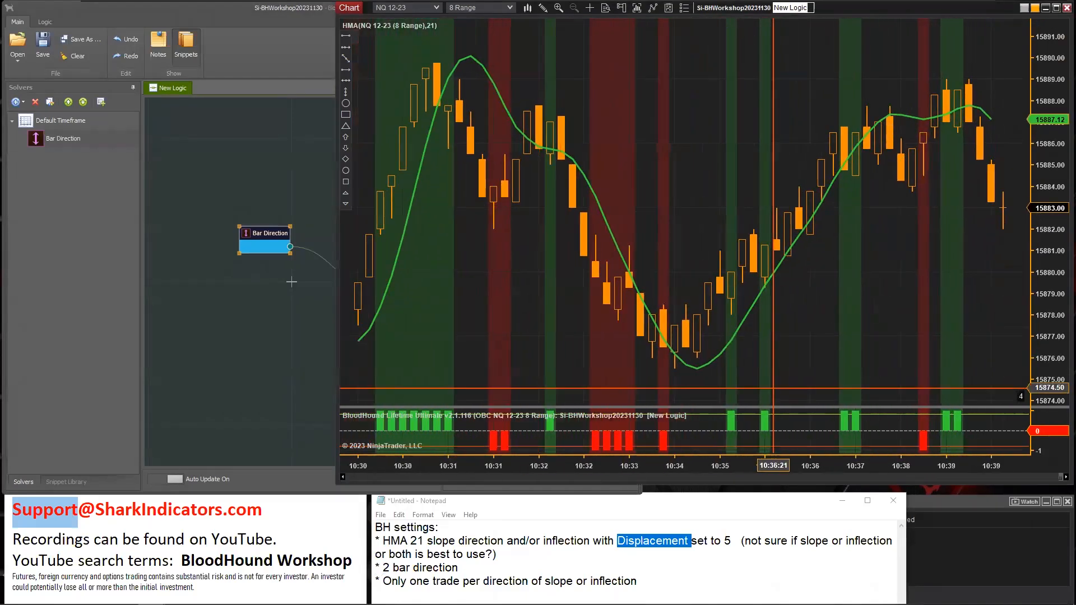
ctrl+drag(831, 383, 953, 383)
drag(942, 470, 846, 469)
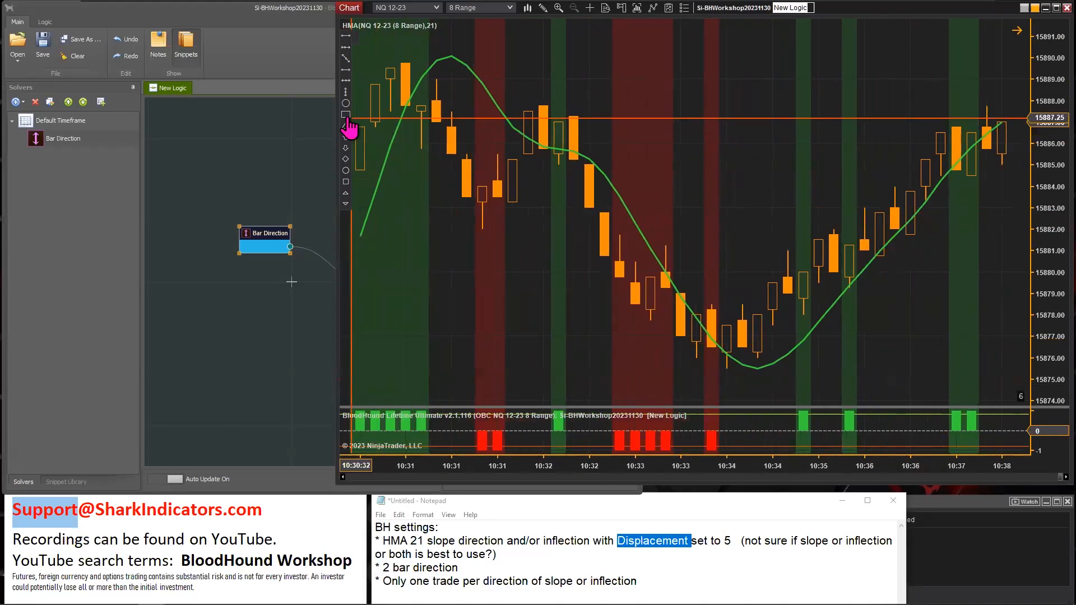
click(344, 115)
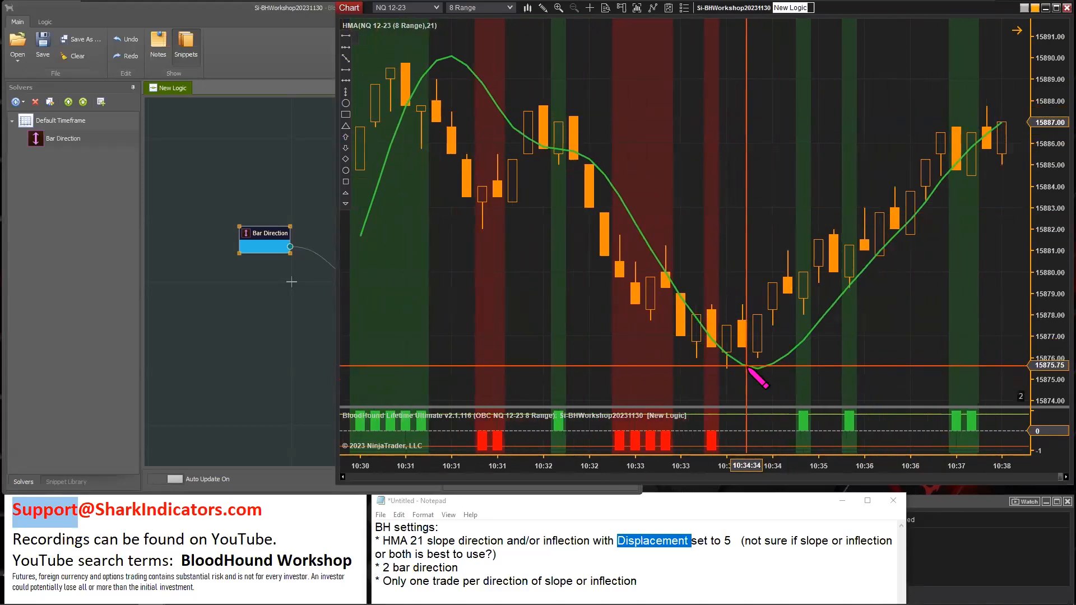
click(749, 364)
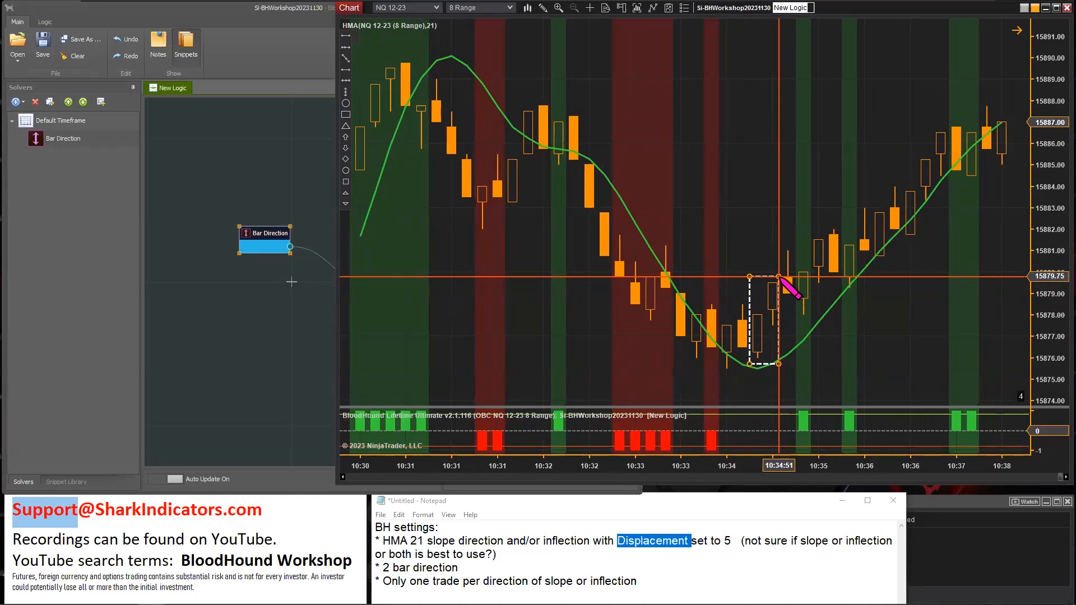
click(778, 277)
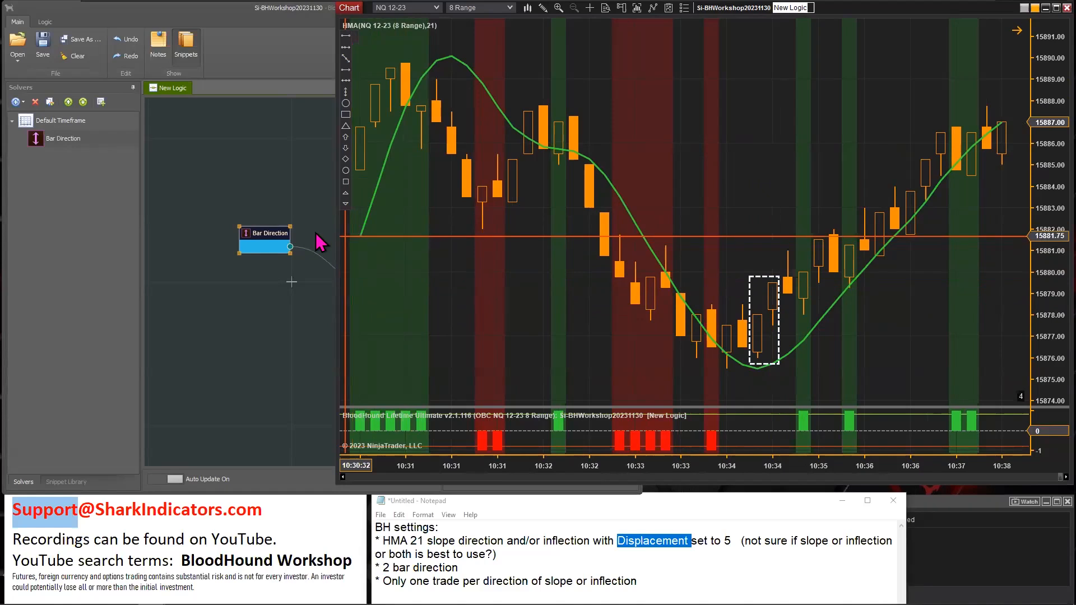
Try Start Bars Ago at 0 on the Bar Direction solver, and set it to 1.
click(260, 239)
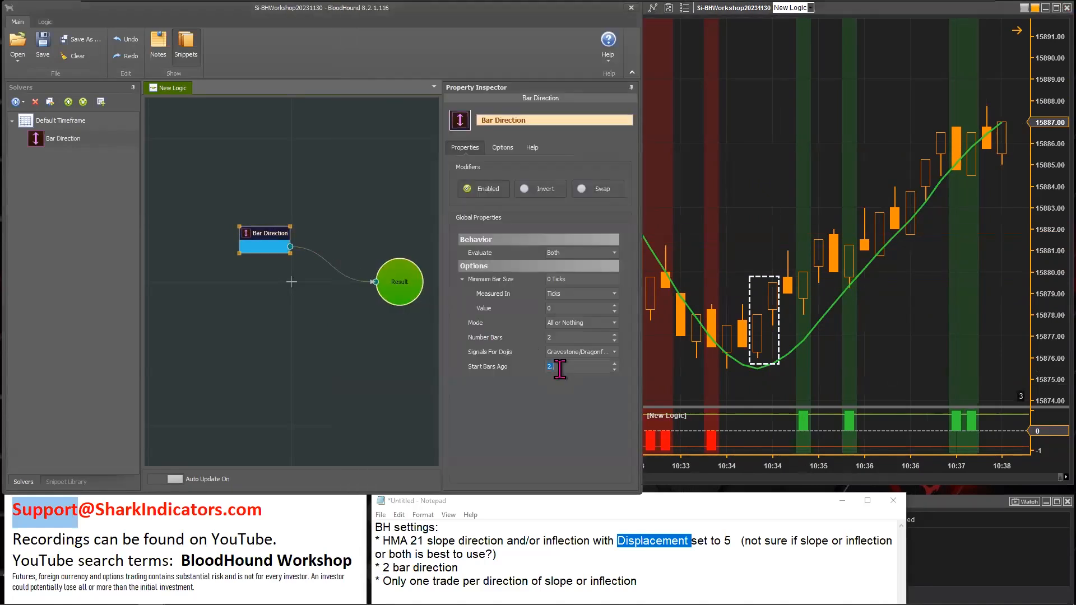
click(615, 369)
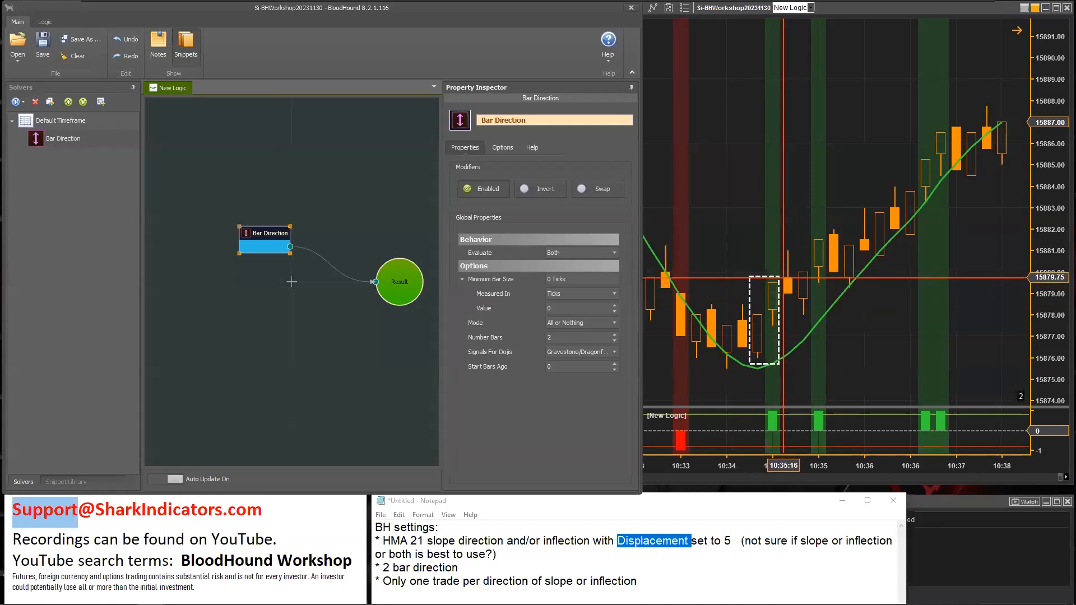
click(614, 364)
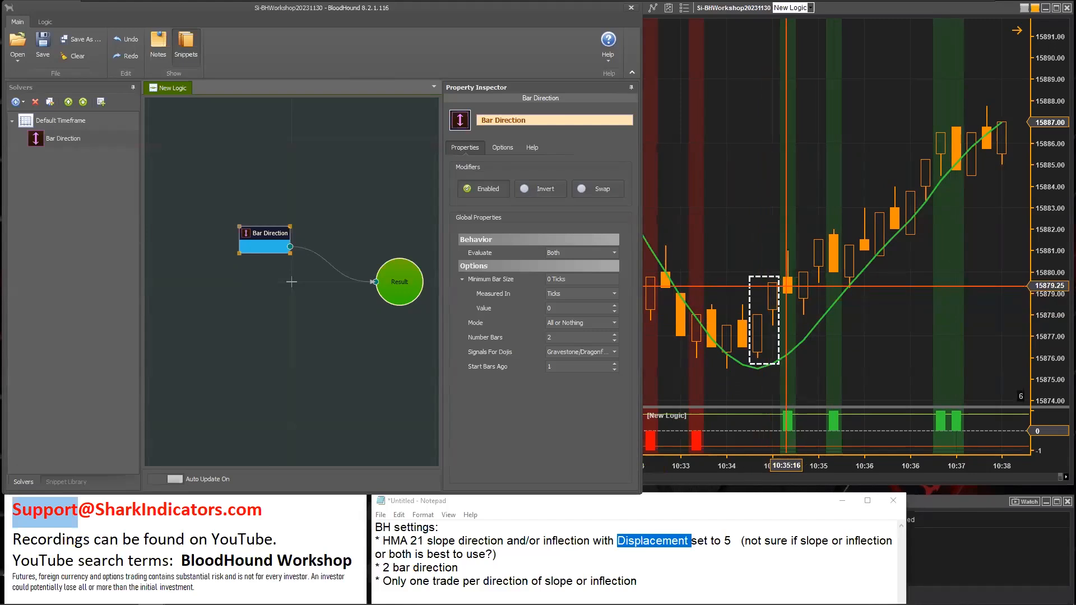
Switch to Chrome to examine the annotated entry example image, and return to the chart.
mouse_move(96, 599)
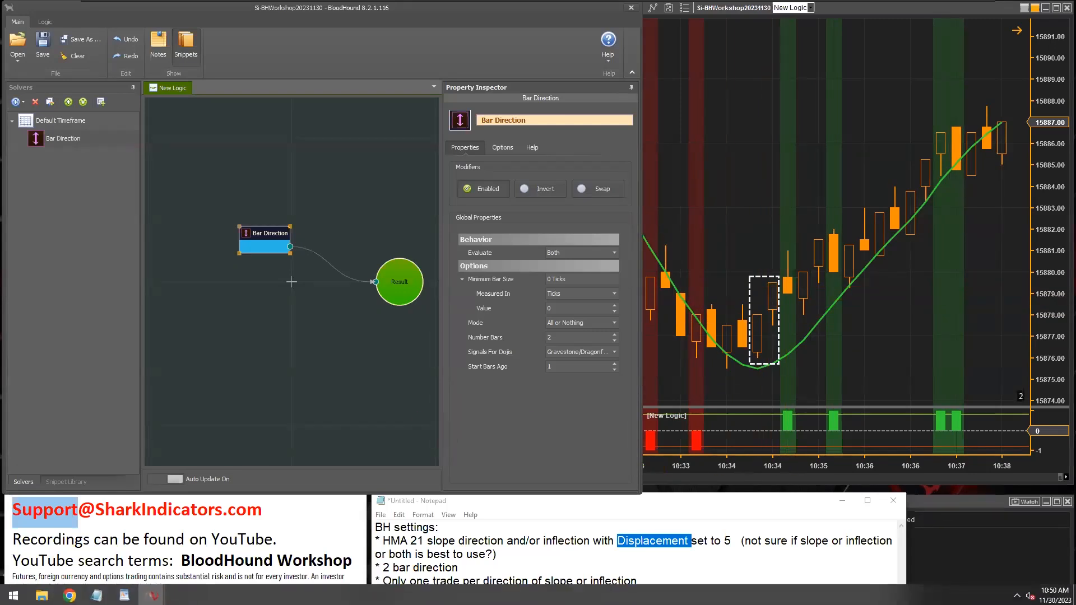
click(69, 594)
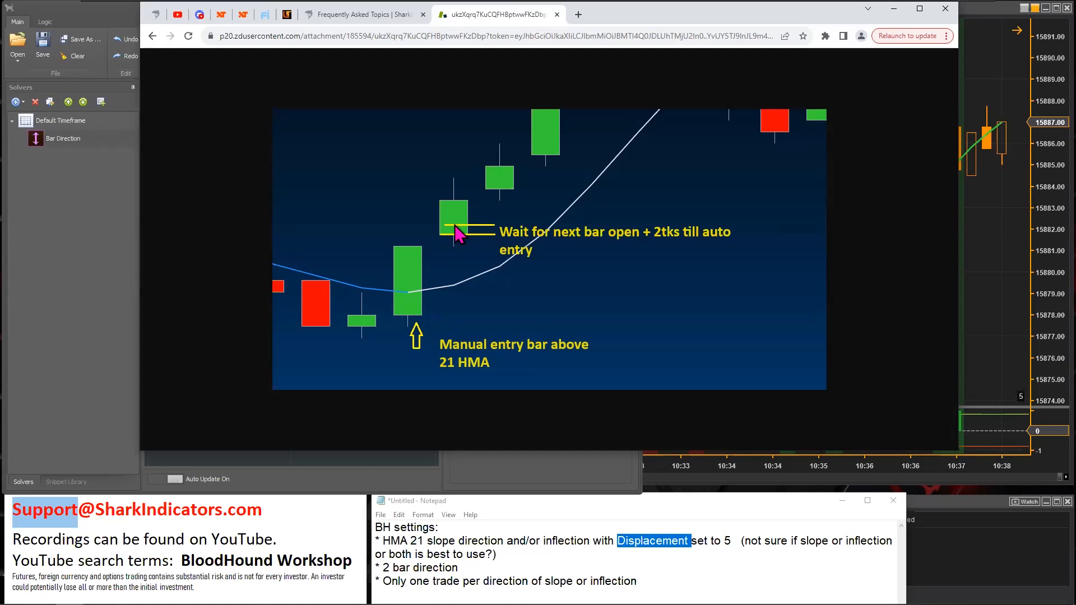
click(894, 9)
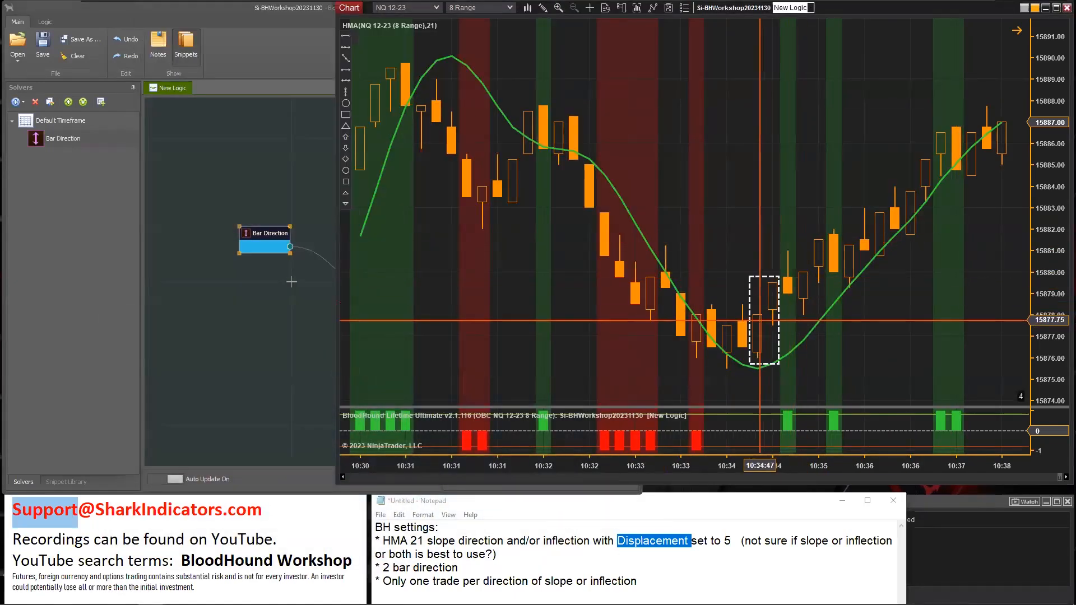
Rename the Bar Direction solver to 2 Bar Dir and move its node up and farther from the Result node.
click(245, 239)
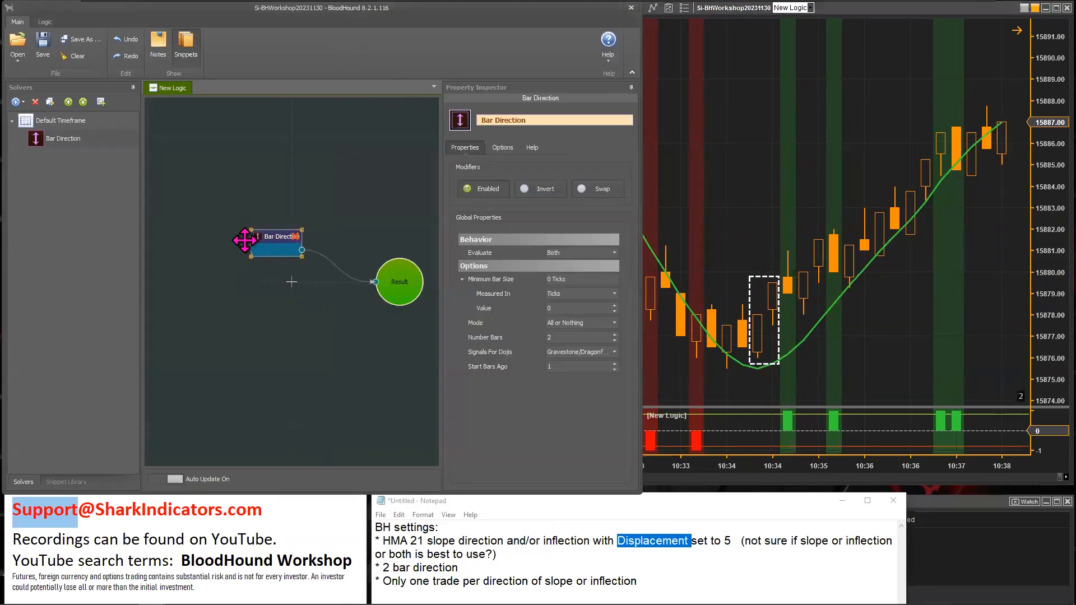
drag(245, 239, 234, 224)
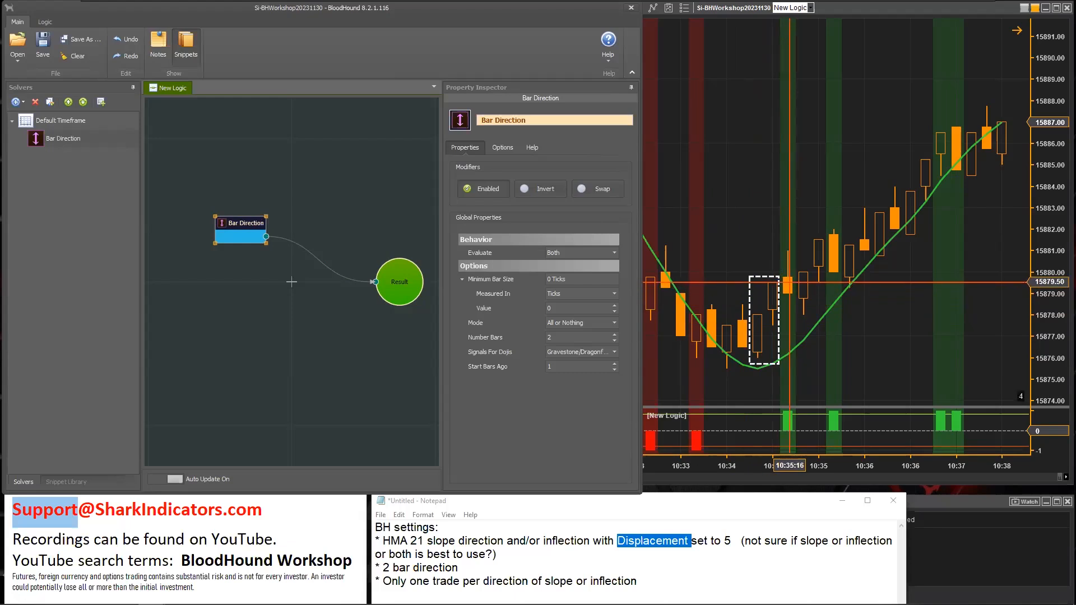
click(484, 122)
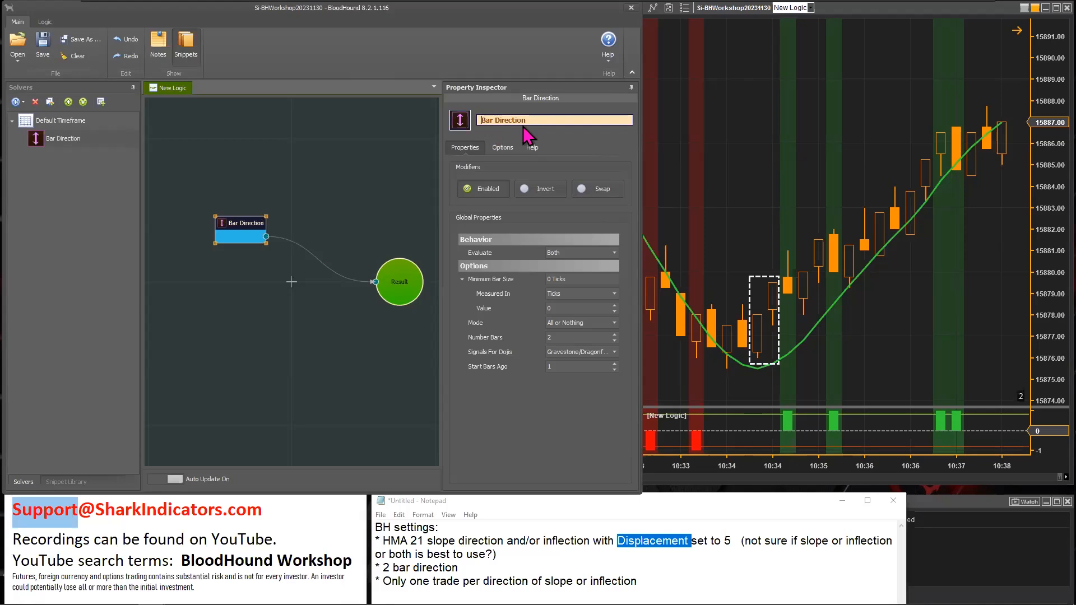
text(2)
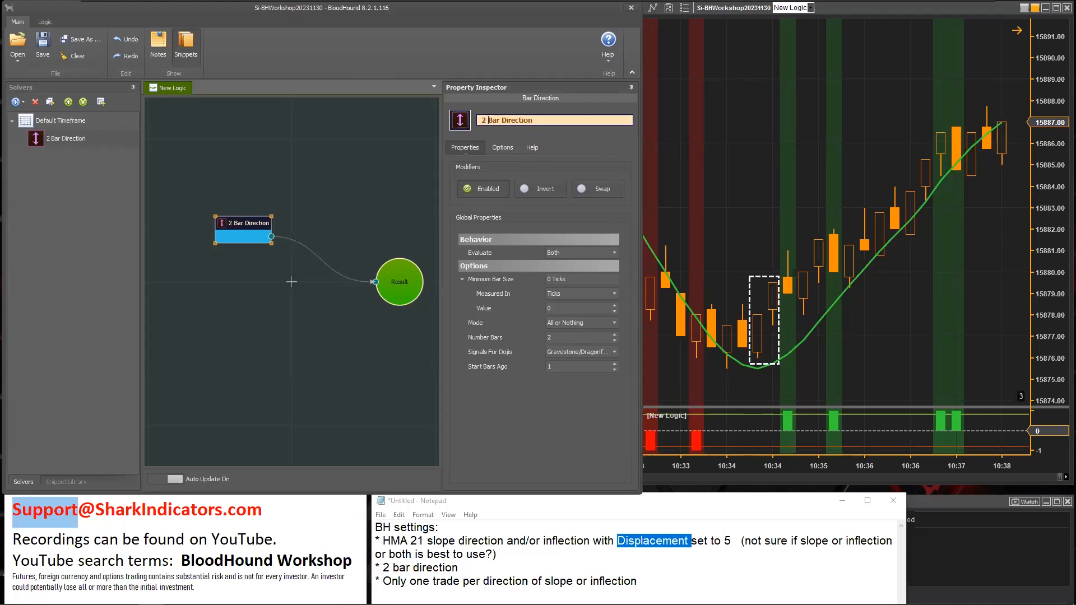
key(BackSpace)
key(BackSpace)
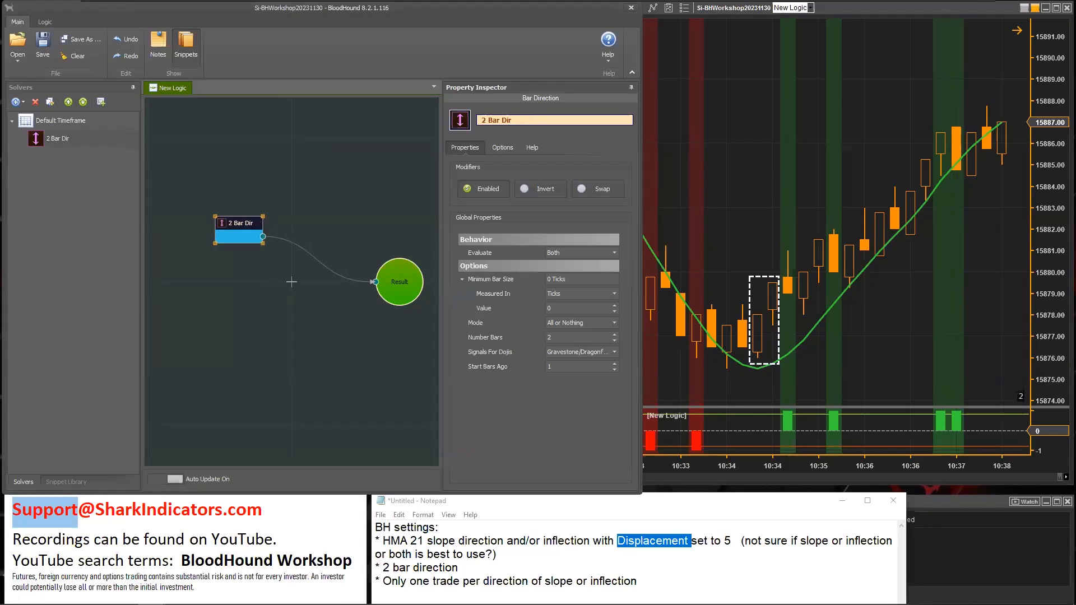
drag(231, 225, 228, 218)
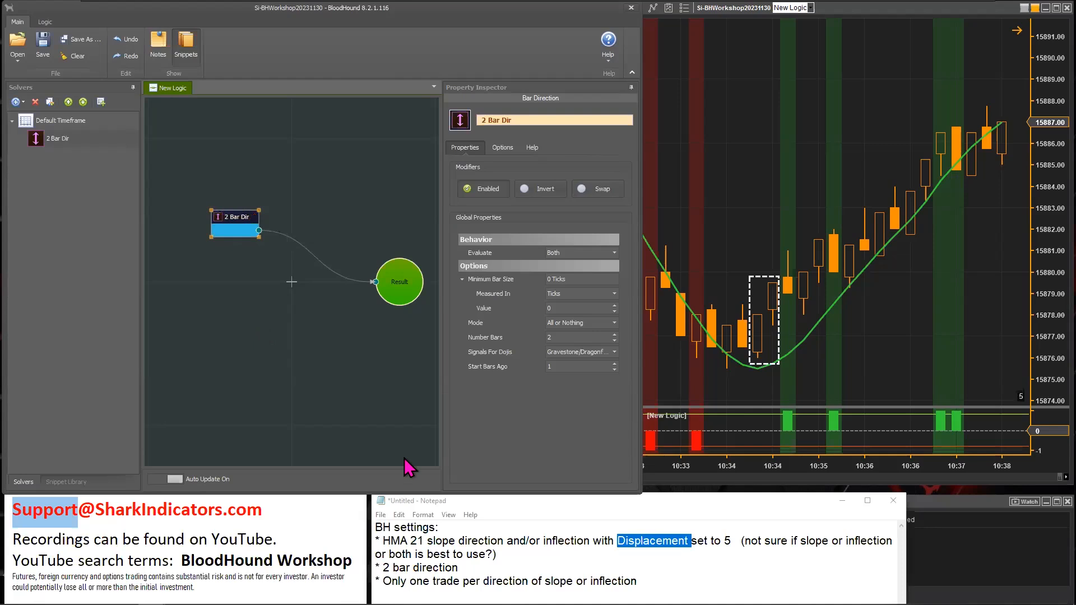
Review the 2 bar direction and HMA 21 inflection with Displacement conditions in the notes.
drag(383, 567, 482, 571)
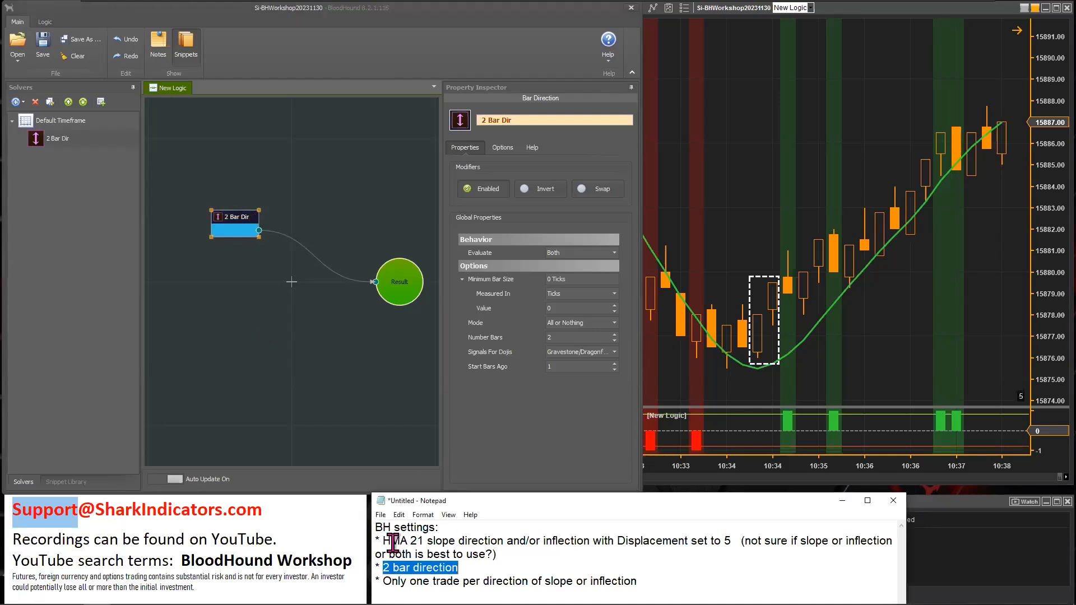
click(476, 542)
drag(540, 542, 592, 542)
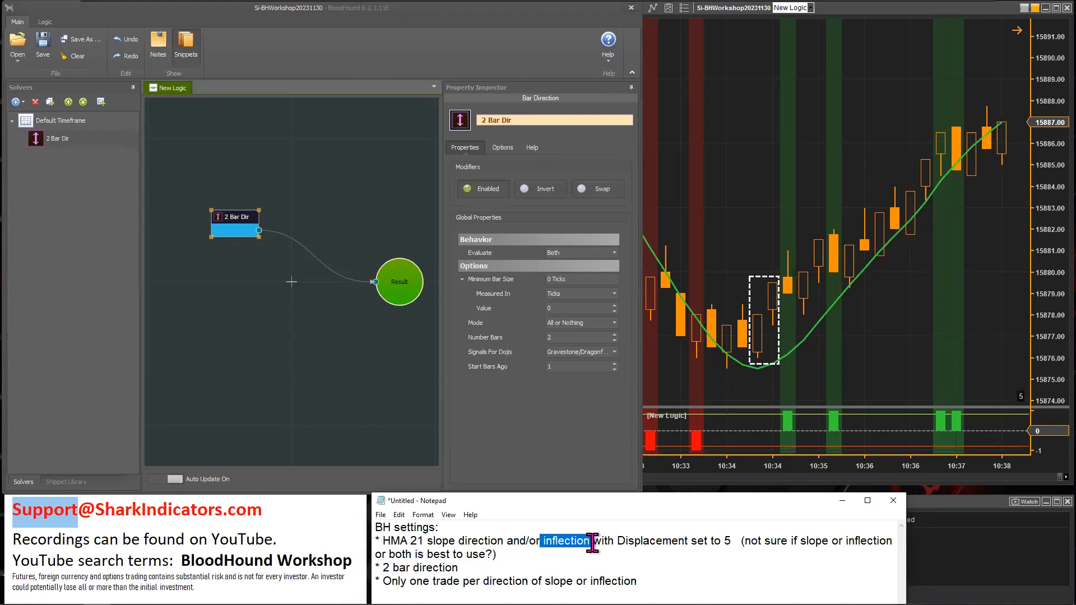
drag(593, 542, 689, 543)
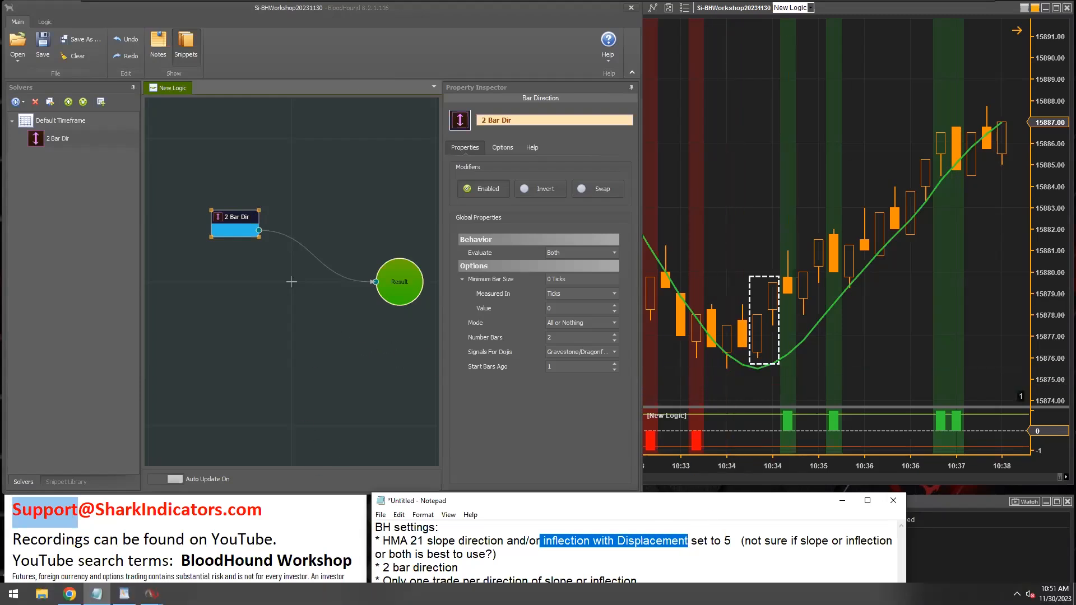
Switch to Chrome to compare the entry example image with the notes' "Displacement set to 5" requirement, and minimize the browser.
click(69, 597)
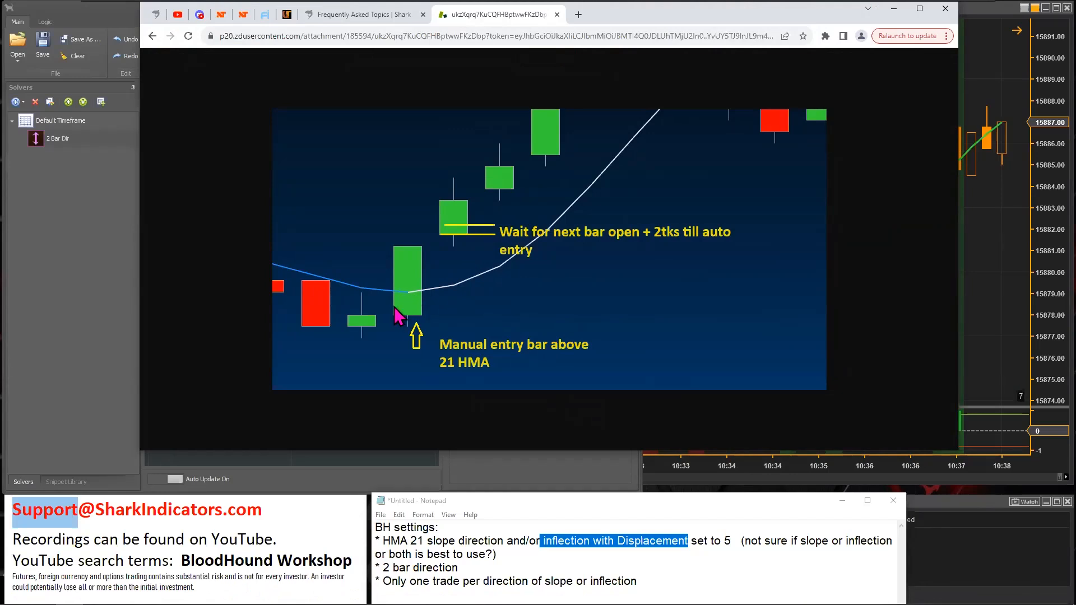
click(662, 542)
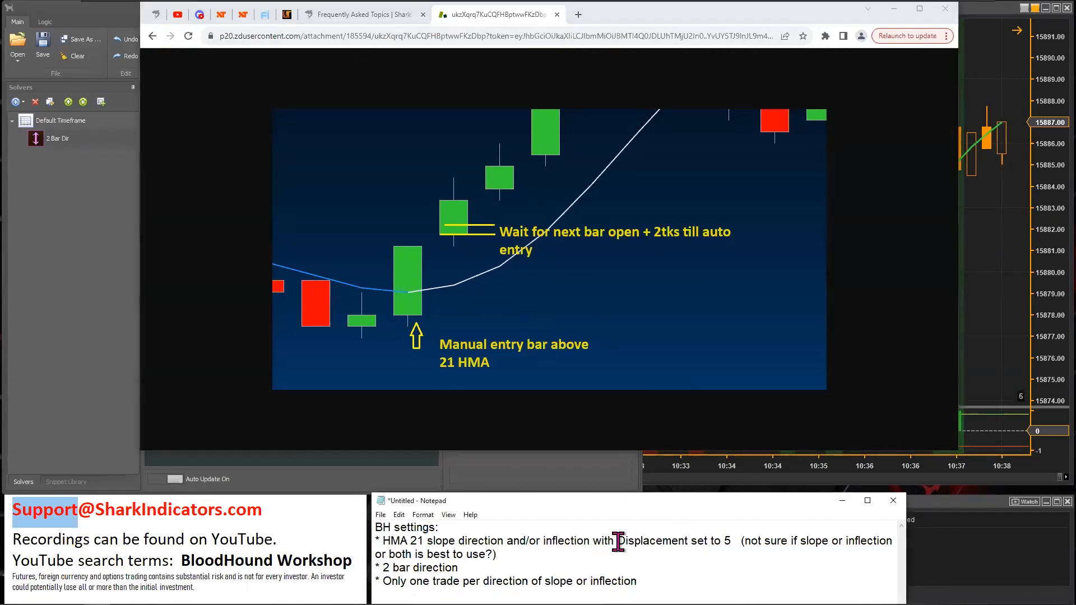
drag(617, 542, 731, 541)
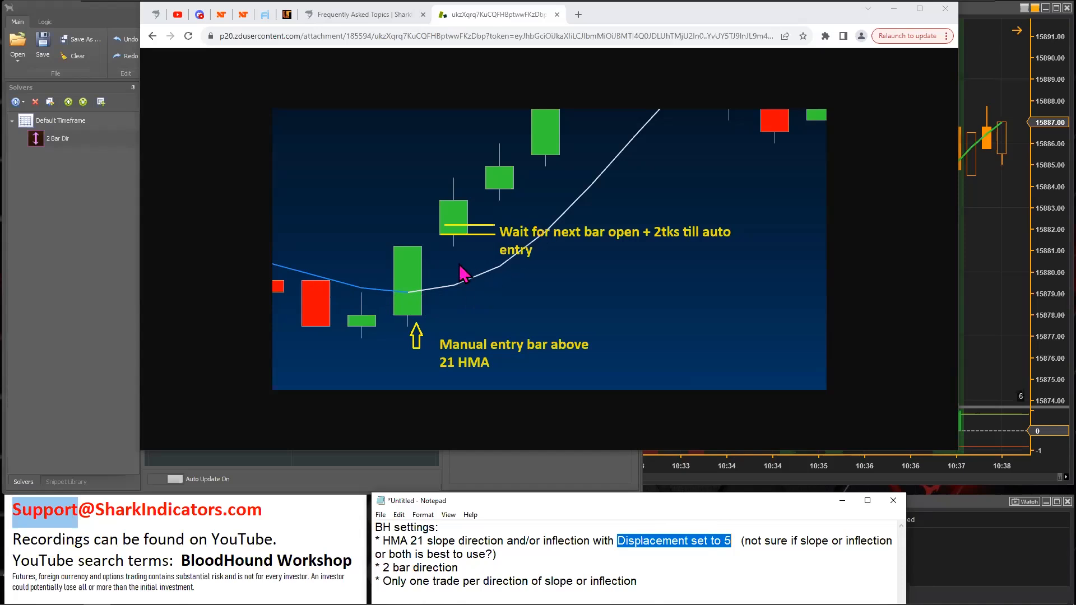
click(893, 8)
Add an Inflection solver below the 2 Bar Dir node and connect its output to the Result node in place of 2 Bar Dir.
right_click(213, 268)
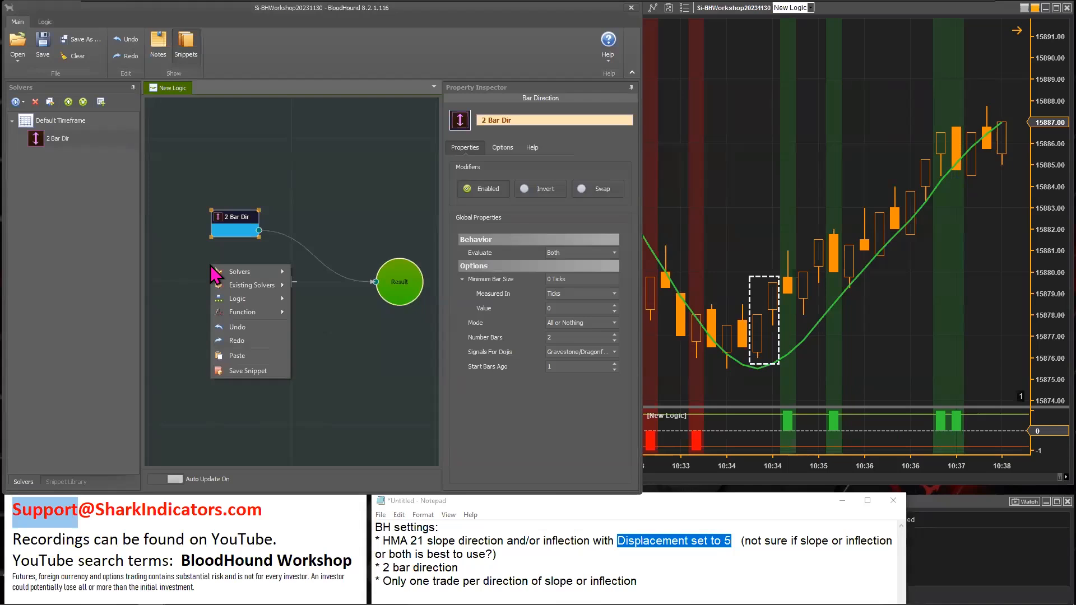
mouse_move(246, 272)
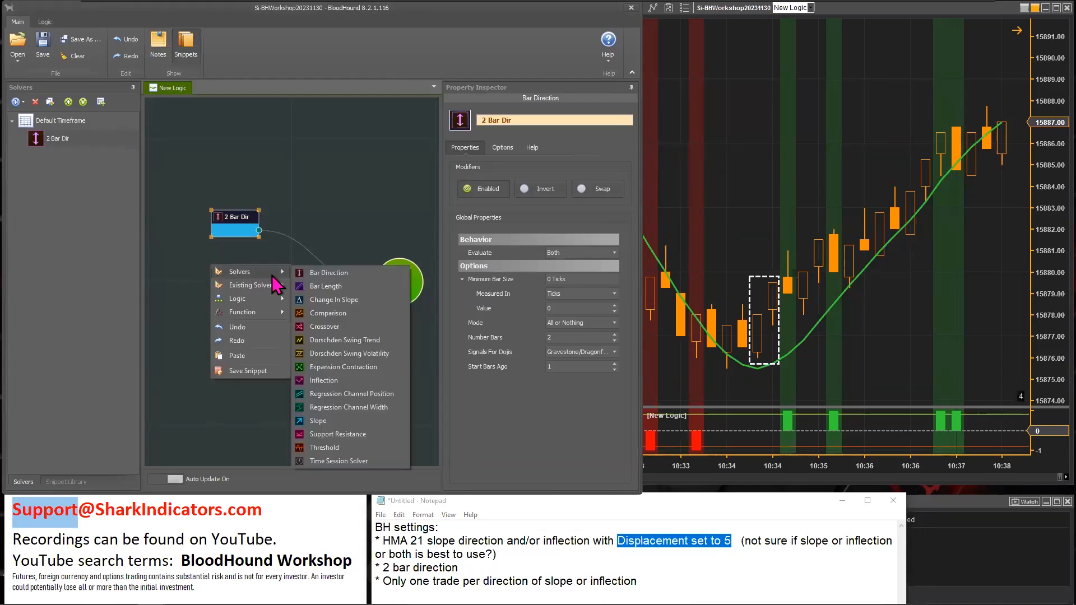
click(331, 380)
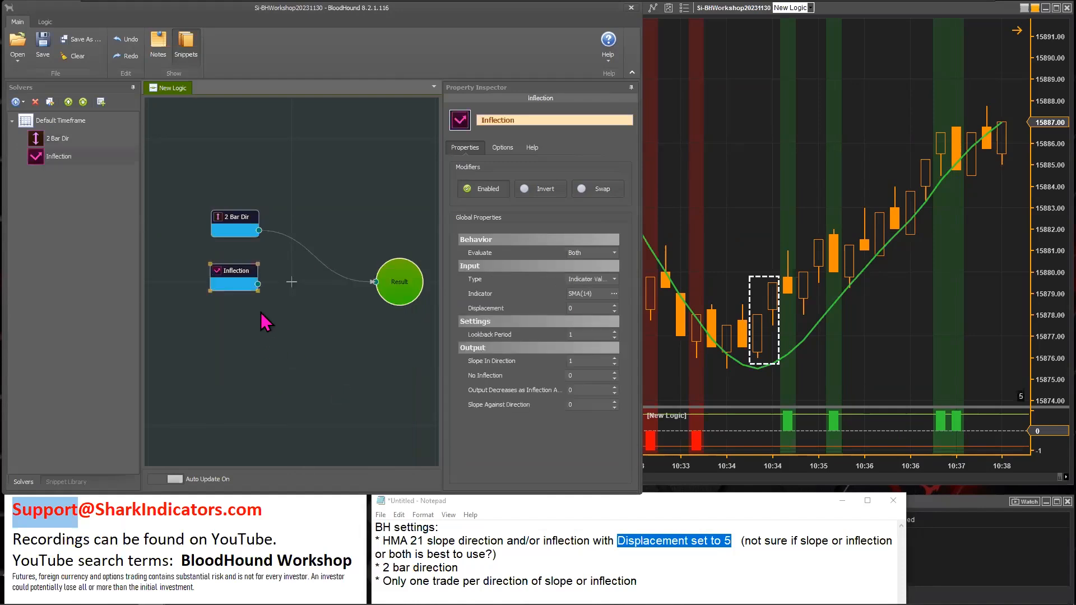
drag(258, 284, 359, 290)
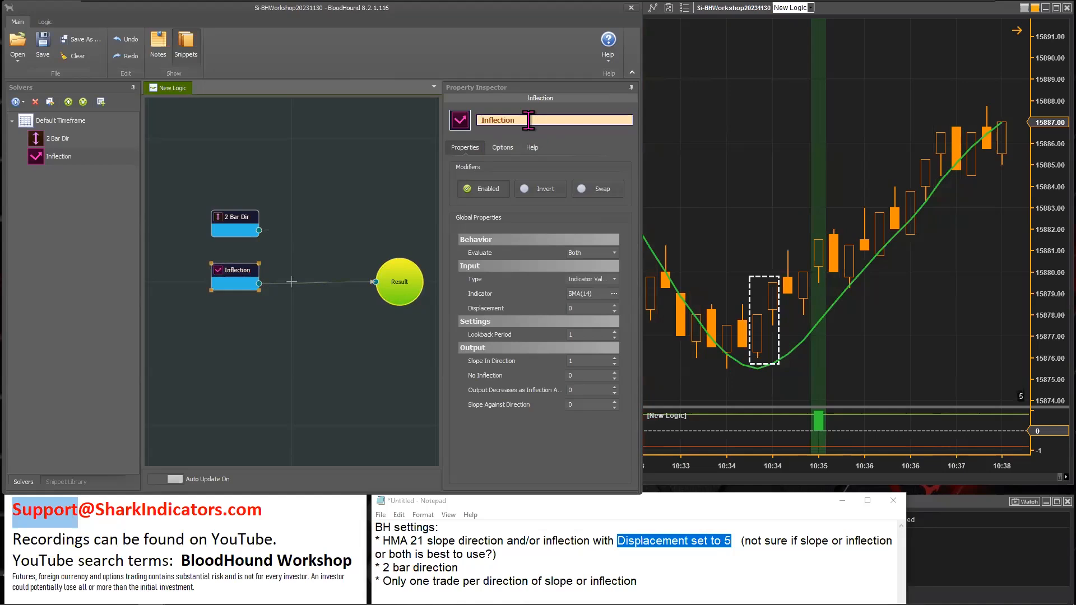
Rename the Inflection solver to HMA21 Infl.
click(528, 120)
text(HMA21)
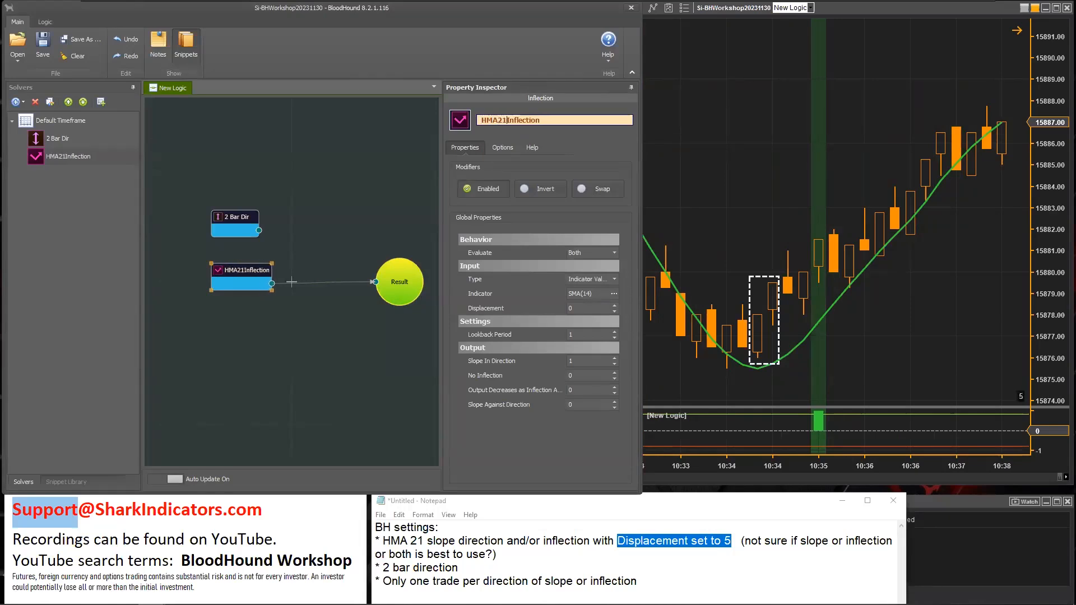
key(End)
key(BackSpace)
key(BackSpace)
key(BackSpace)
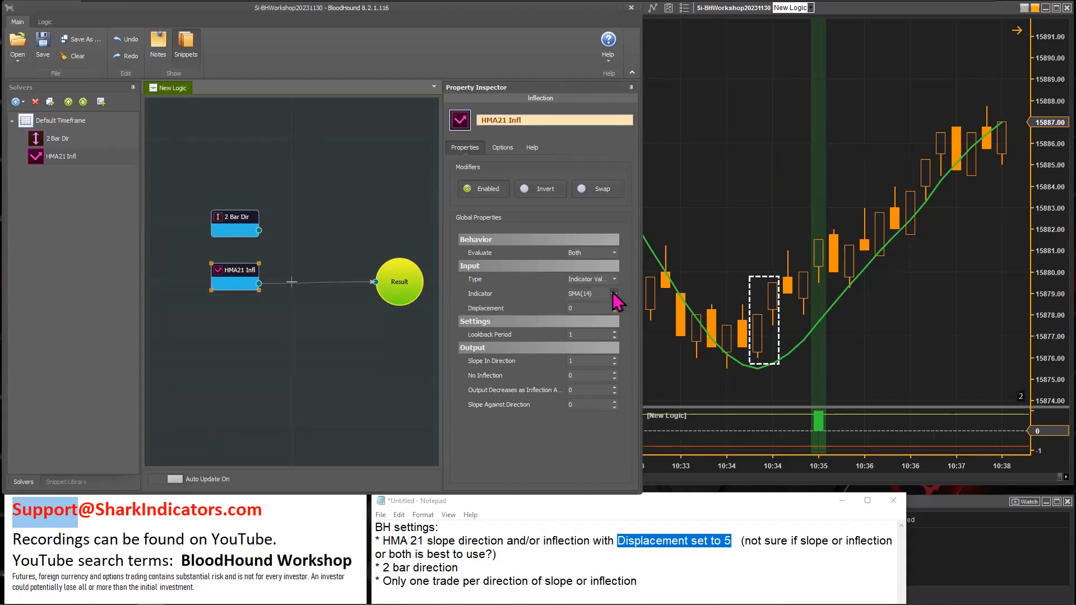
Set the inflection solver's input indicator to HMA with a period of 21.
click(580, 294)
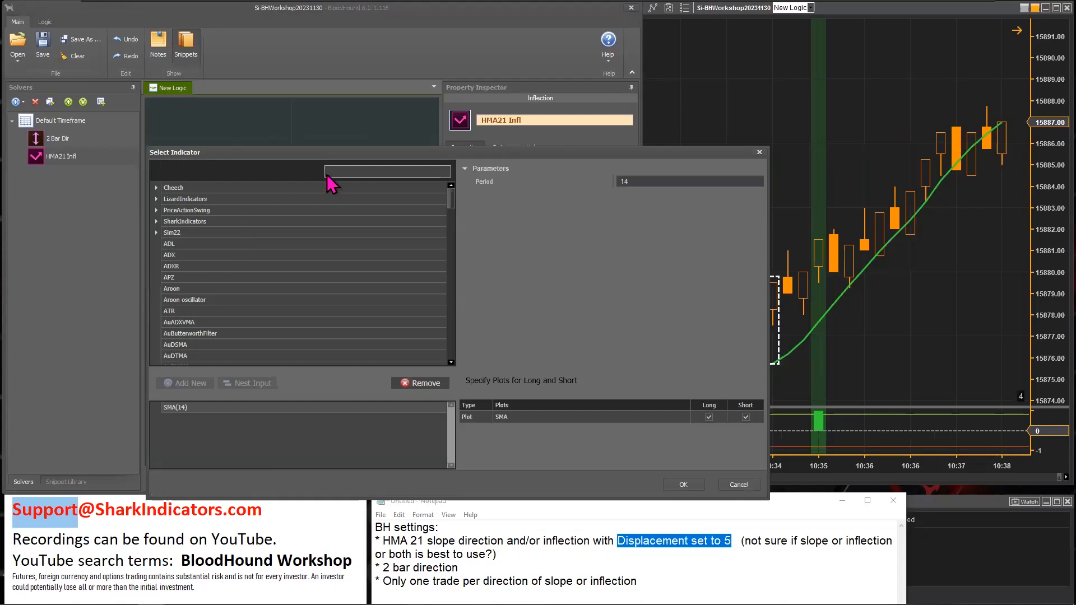
click(331, 172)
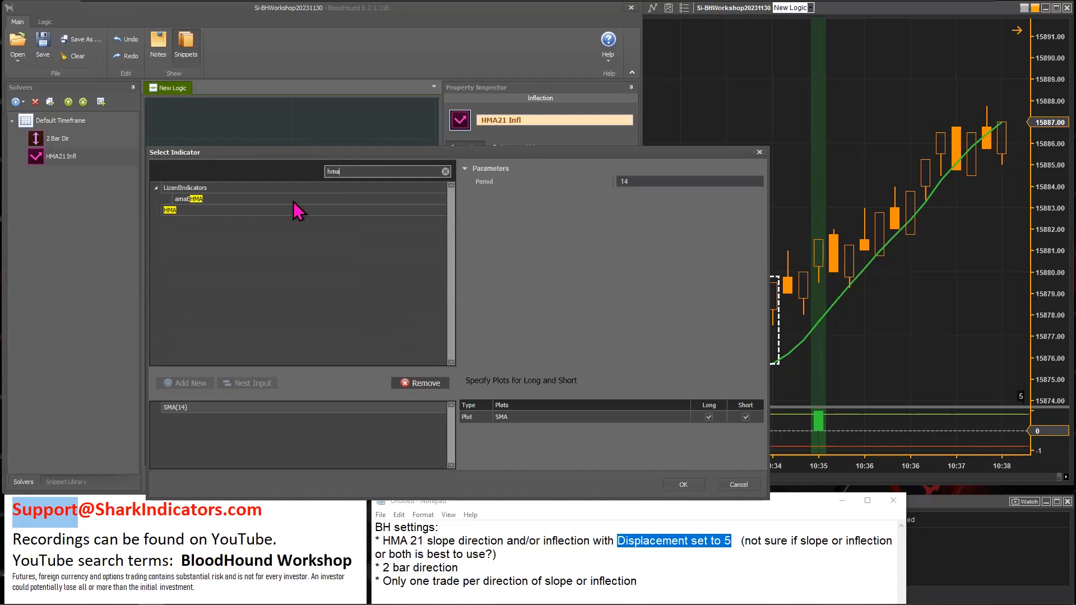
click(170, 211)
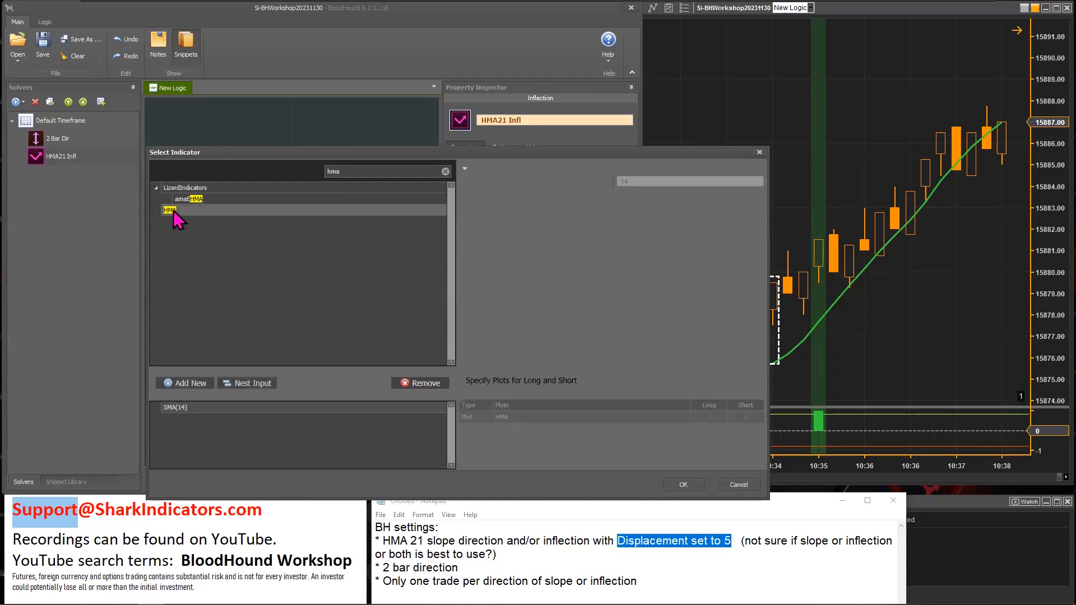
click(187, 407)
click(637, 182)
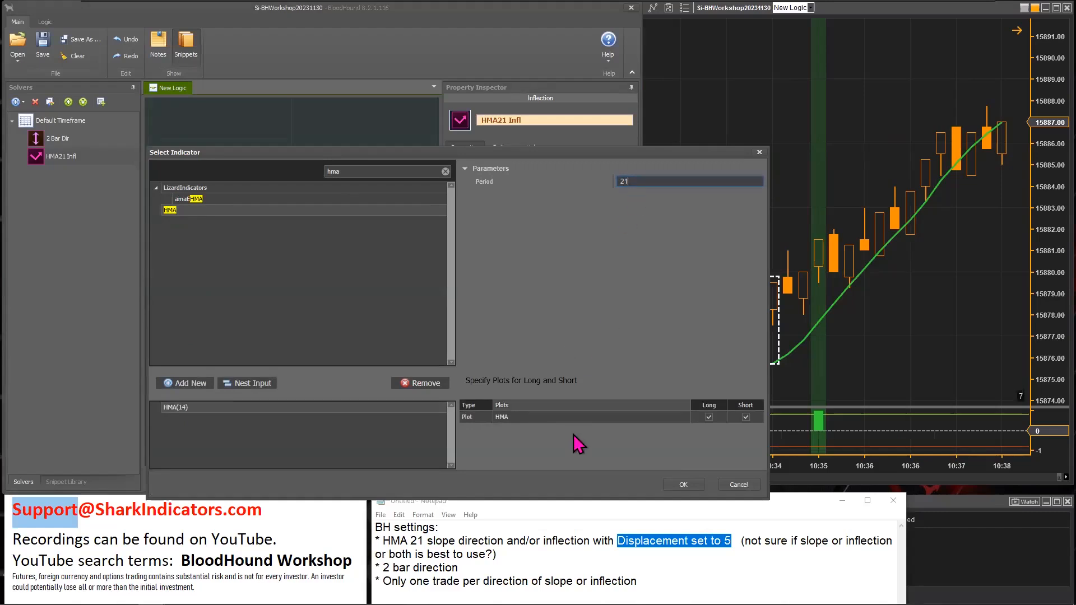
click(683, 484)
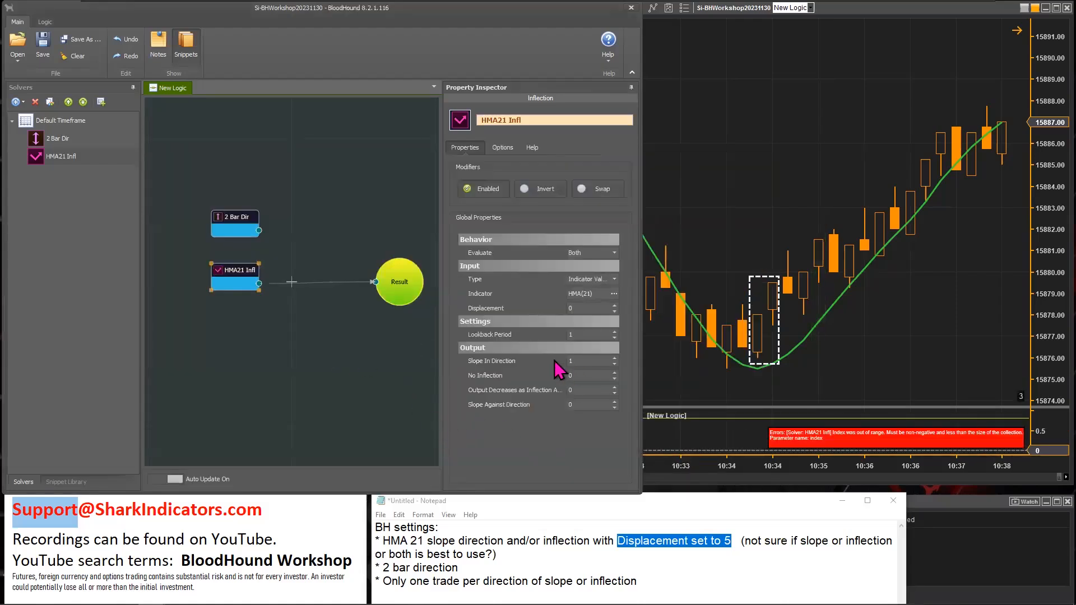
Highlight the word Displacement in the notes and set the inflection solver's Lookback Period to 5.
double_click(637, 541)
drag(686, 546, 699, 547)
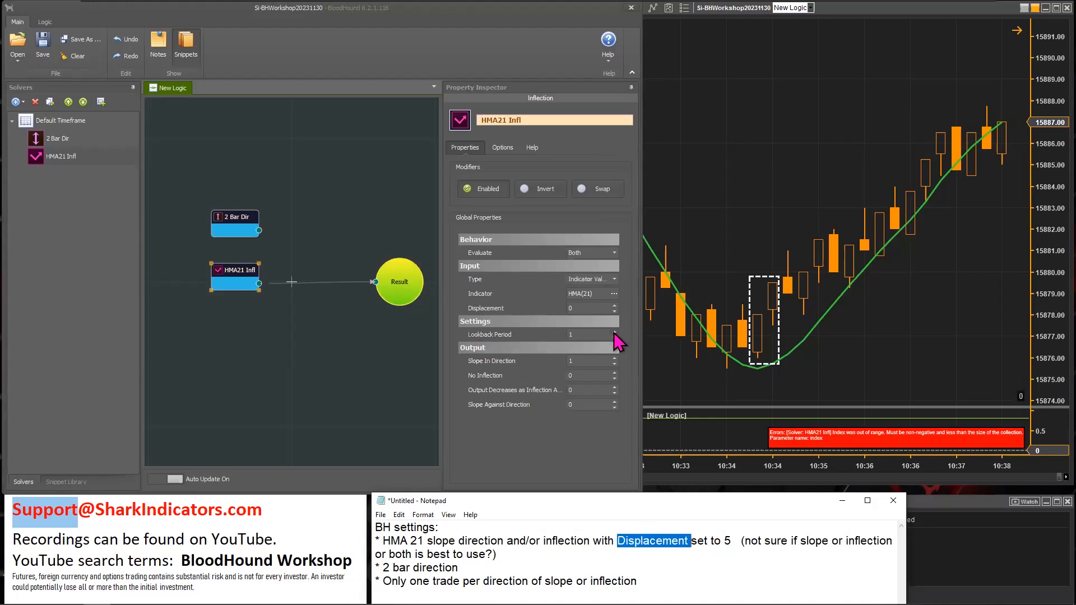
click(615, 331)
click(614, 331)
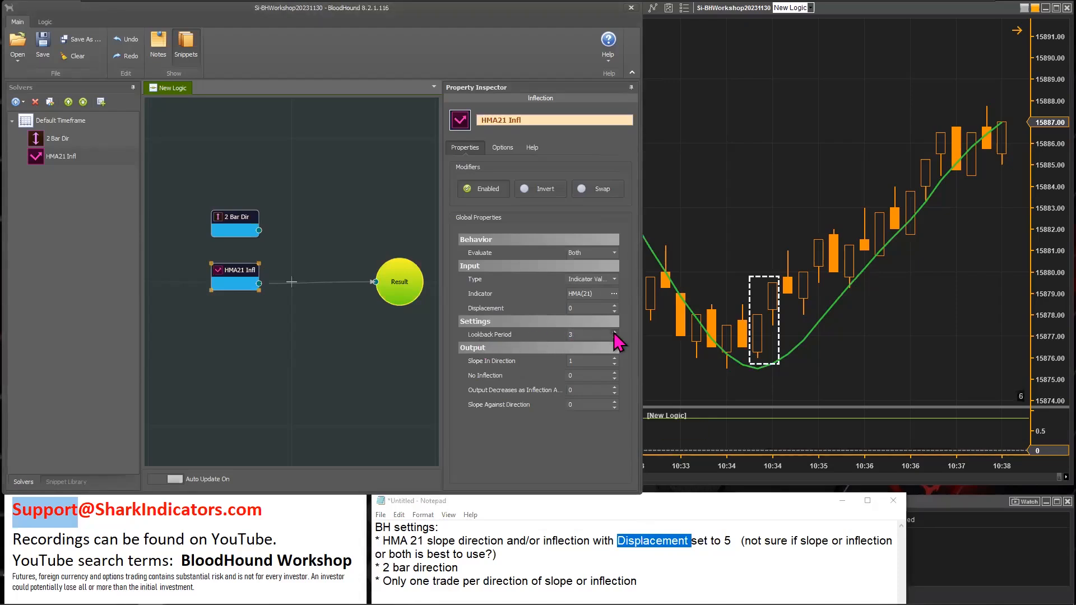
click(615, 332)
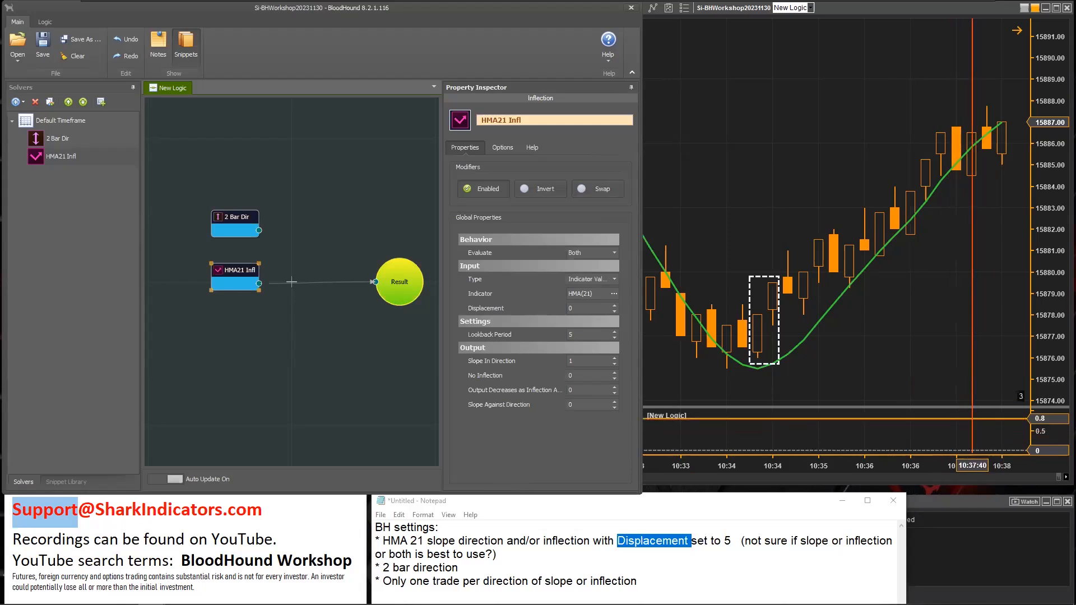
Close the BloodHound editor, reload NinjaScript on the chart, and select the HMA21 Infl node in the reopened editor.
click(630, 8)
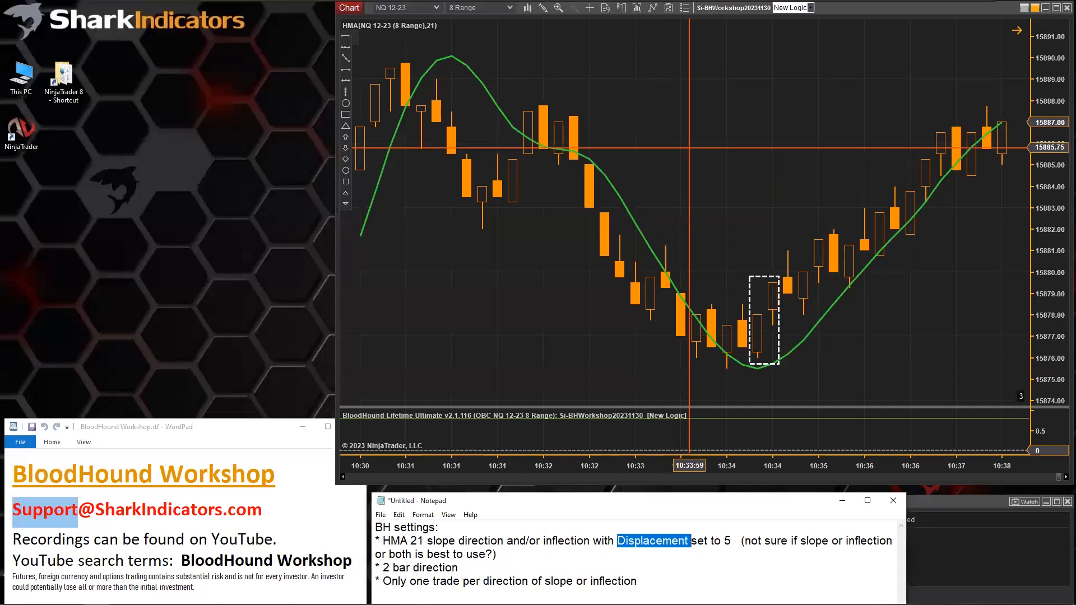
right_click(638, 108)
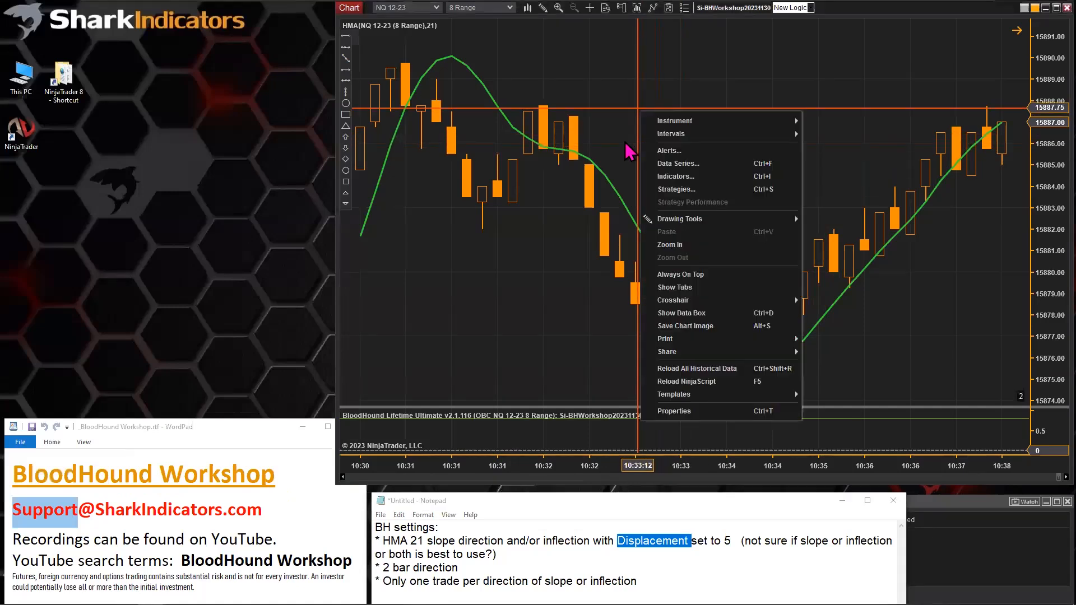
click(686, 381)
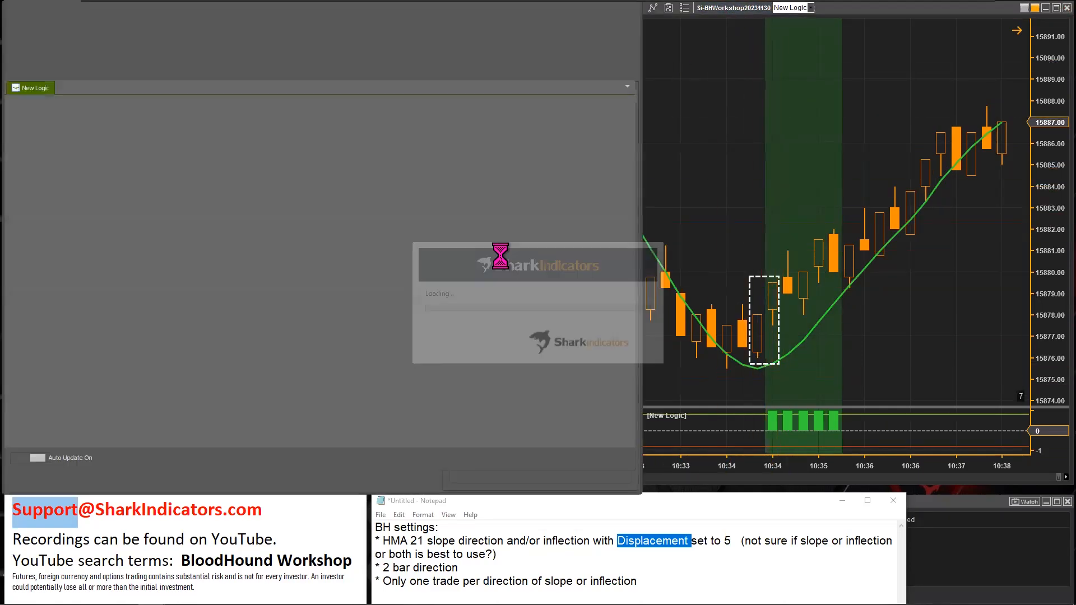
click(234, 280)
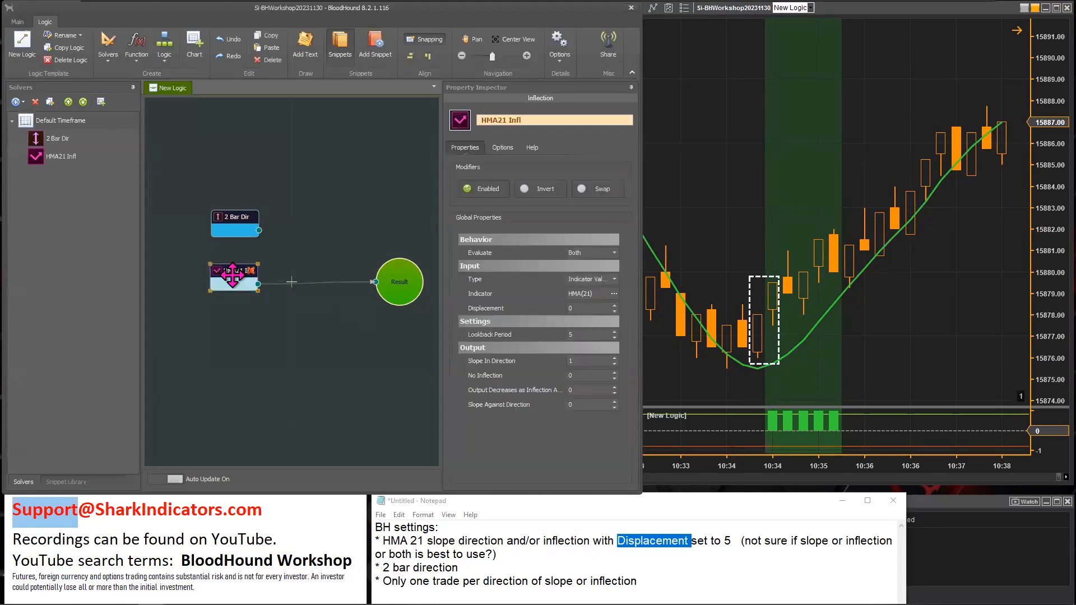
Lower the inflection solver's Lookback Period to 1 to compare the chart signals, and return it to 5.
click(481, 334)
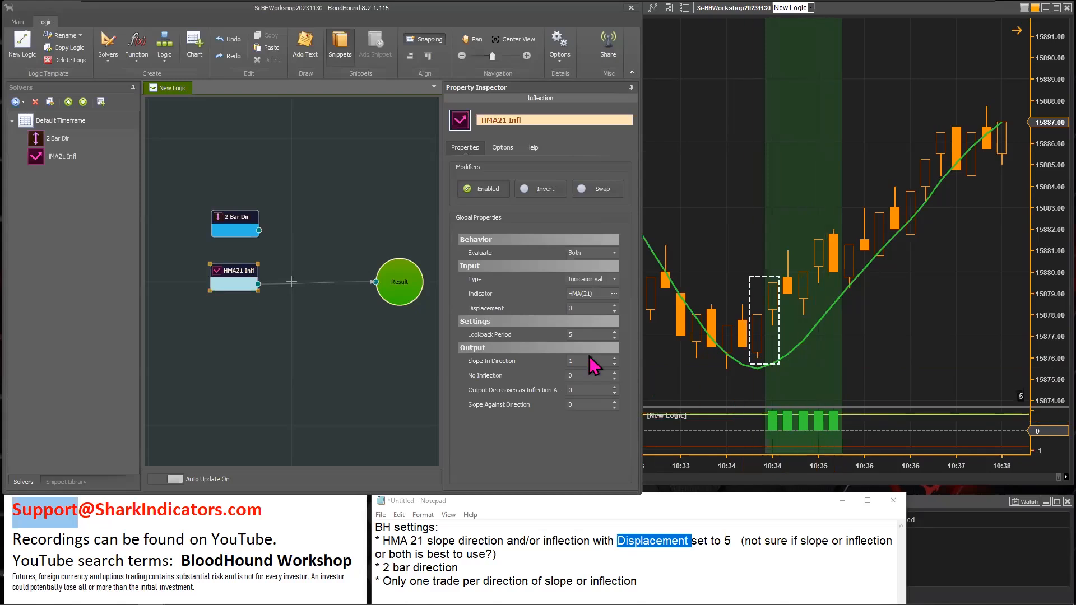
click(576, 332)
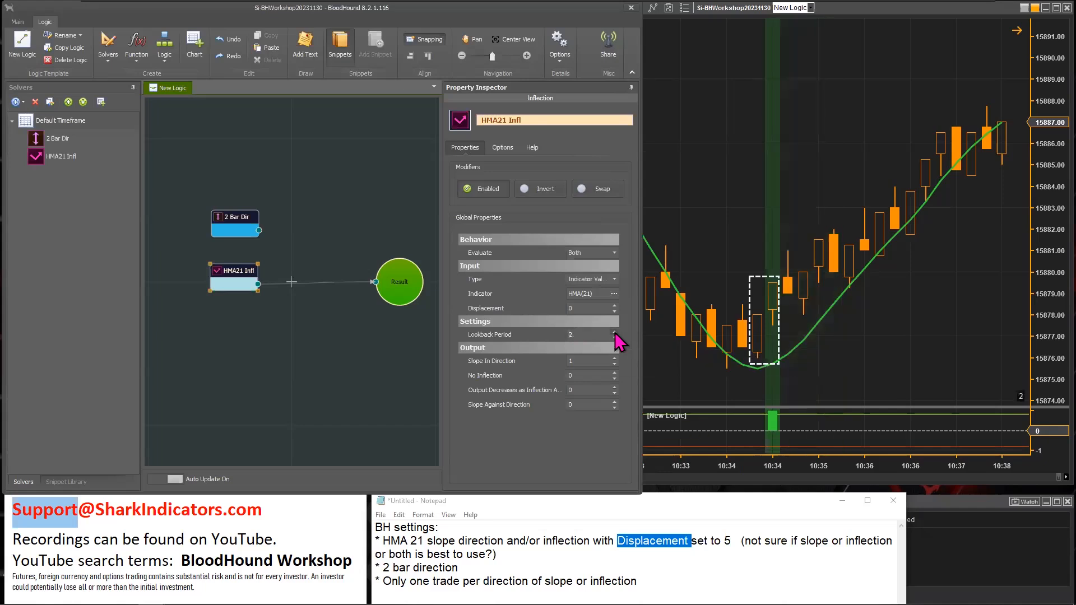
click(615, 332)
click(615, 338)
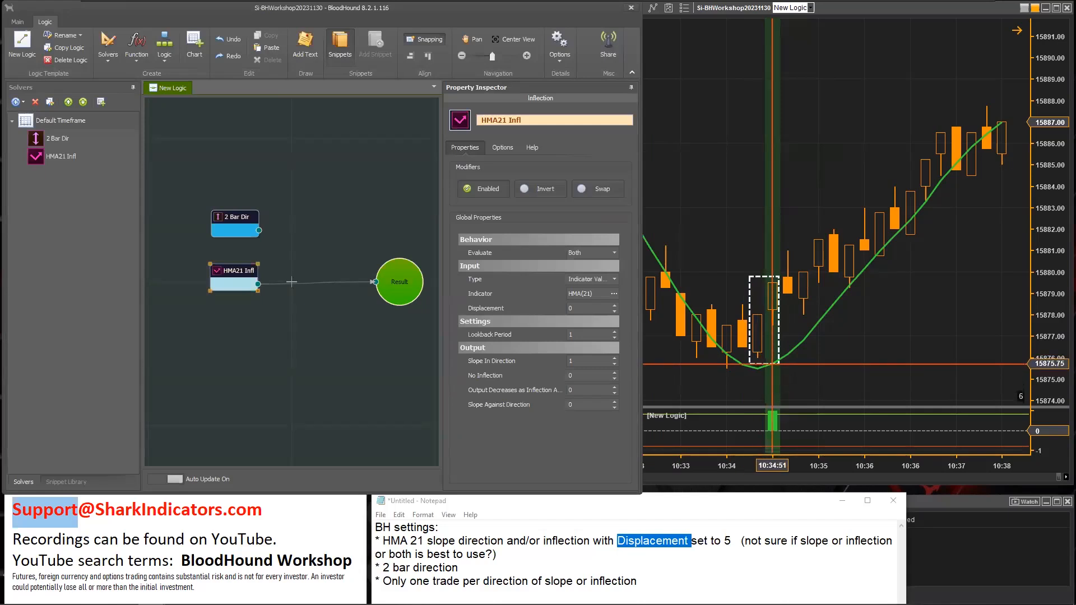
click(614, 331)
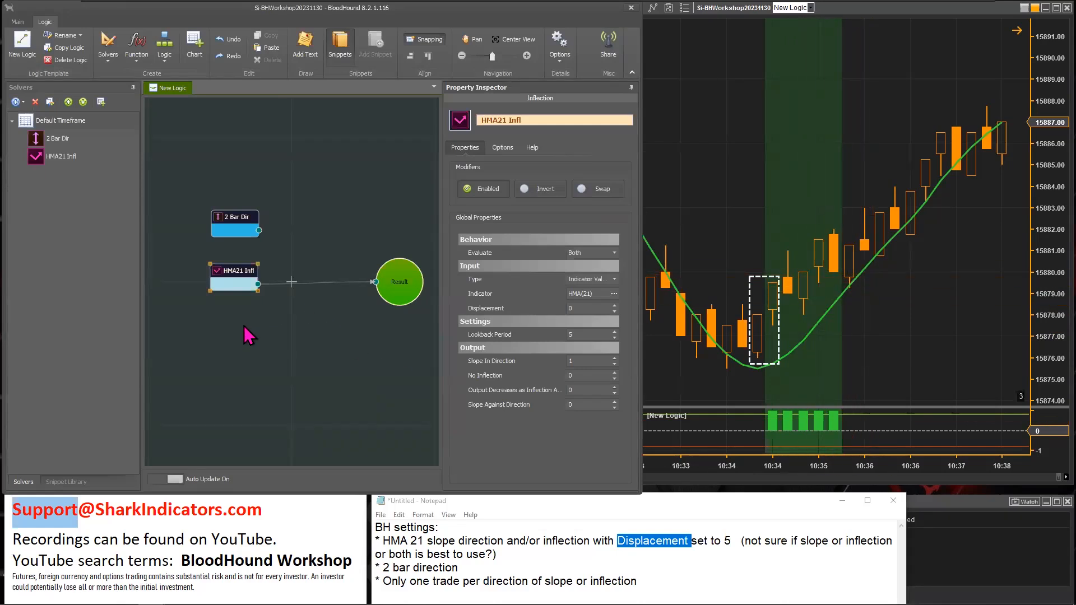
Move the 2 Bar Dir and HMA21 Infl nodes closer together and farther from the Result node.
drag(262, 331, 212, 244)
click(223, 358)
drag(216, 304, 215, 283)
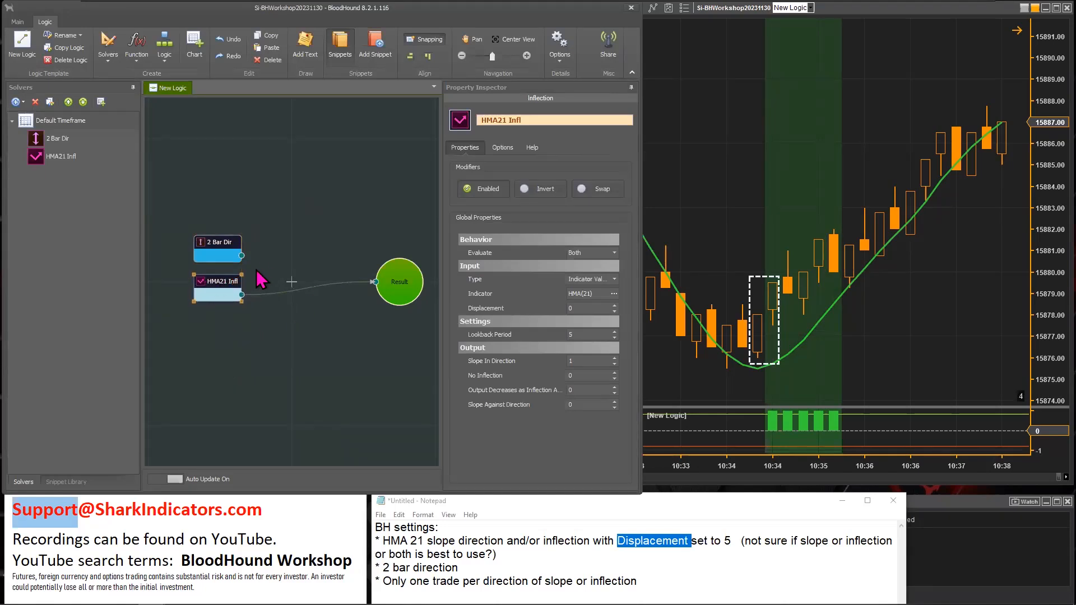
Add an And node between the solvers and the Result, taking 2 Bar Dir and HMA21 Infl as its inputs.
right_click(270, 250)
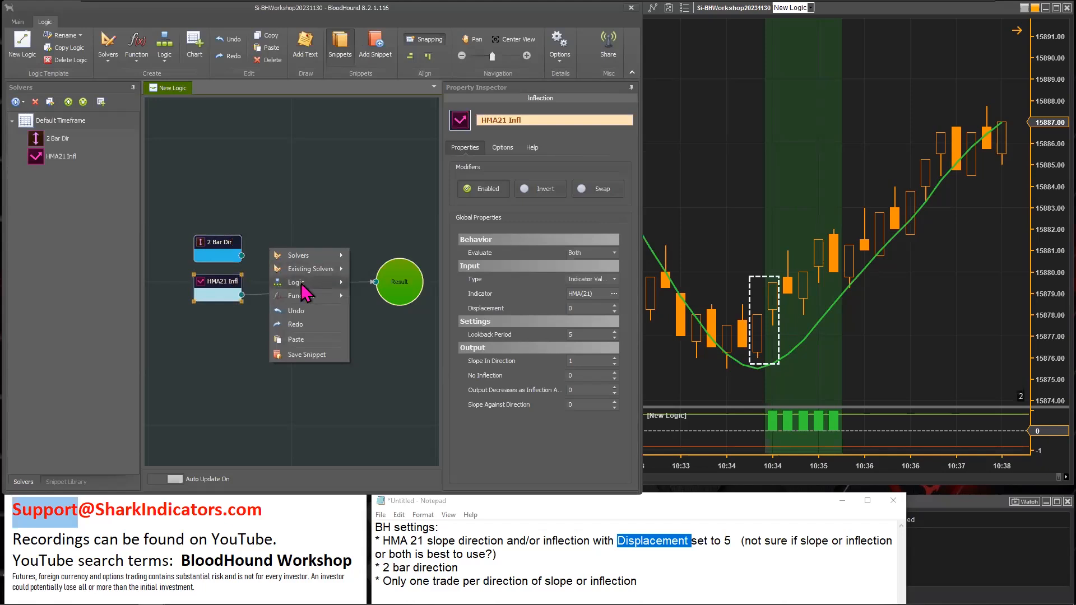
mouse_move(308, 284)
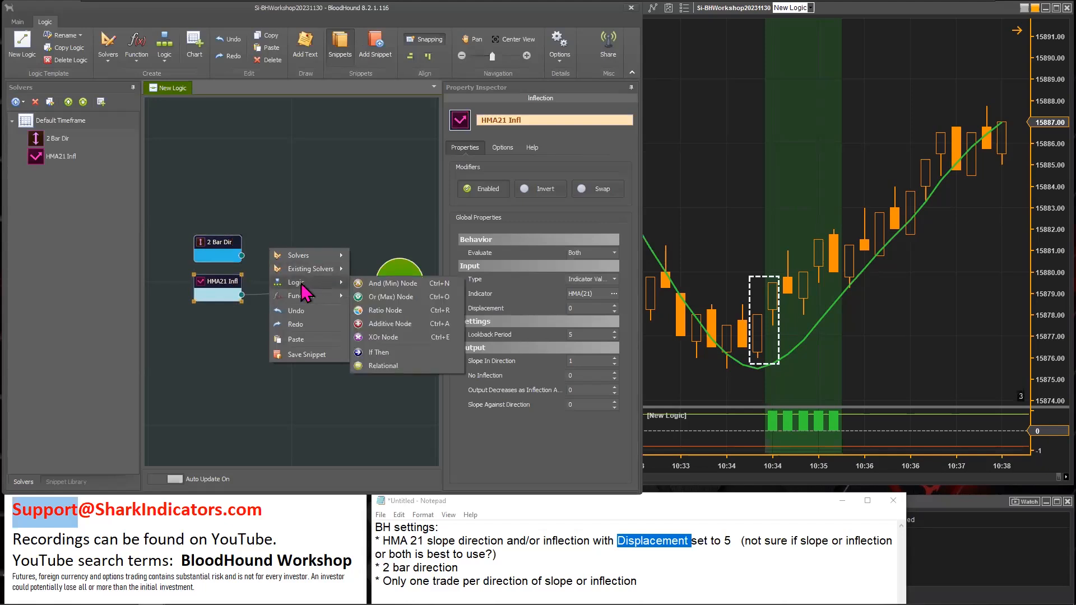
click(387, 284)
mouse_move(242, 256)
mouse_down()
mouse_move(269, 267)
mouse_move(258, 289)
mouse_move(269, 275)
mouse_move(317, 276)
mouse_up()
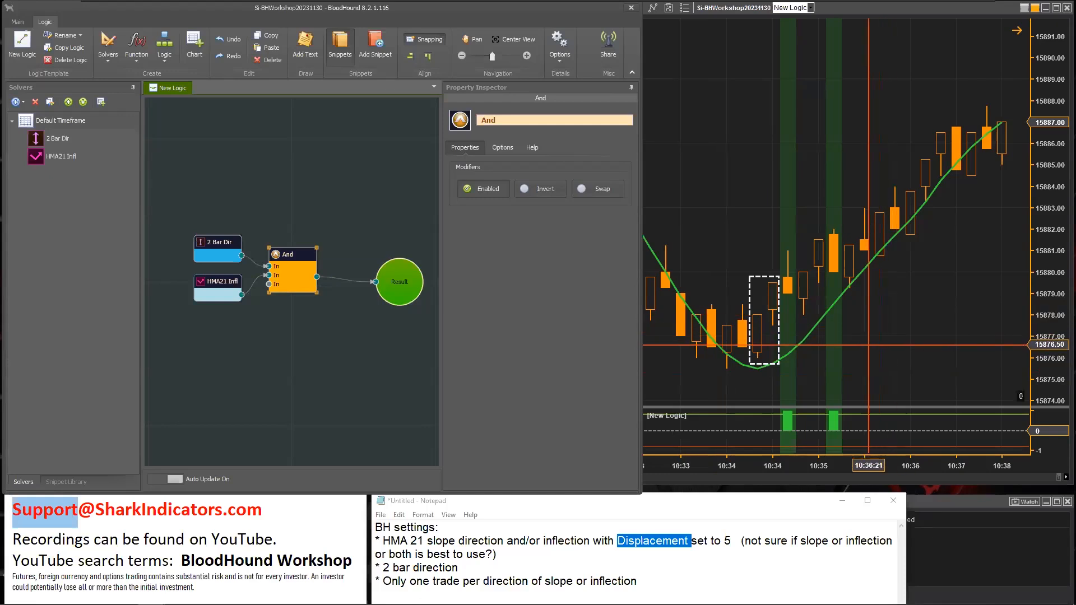
Examine the highlighted signal bars on the chart and compare them with the annotated entry example image in Chrome, minimizing the browser when done.
click(868, 345)
drag(868, 380, 970, 416)
drag(934, 464, 673, 457)
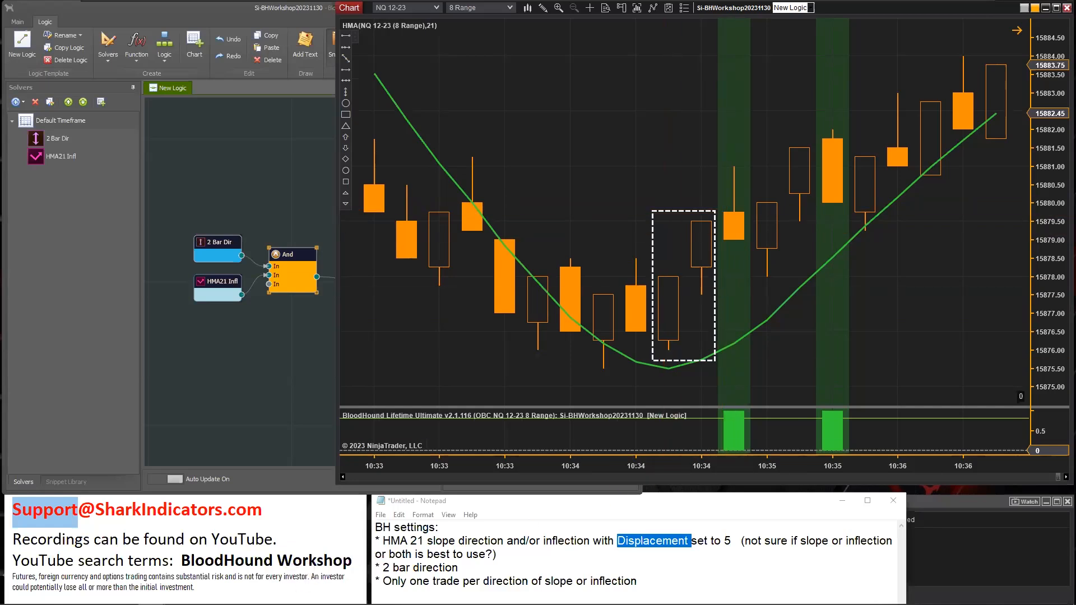
mouse_move(280, 604)
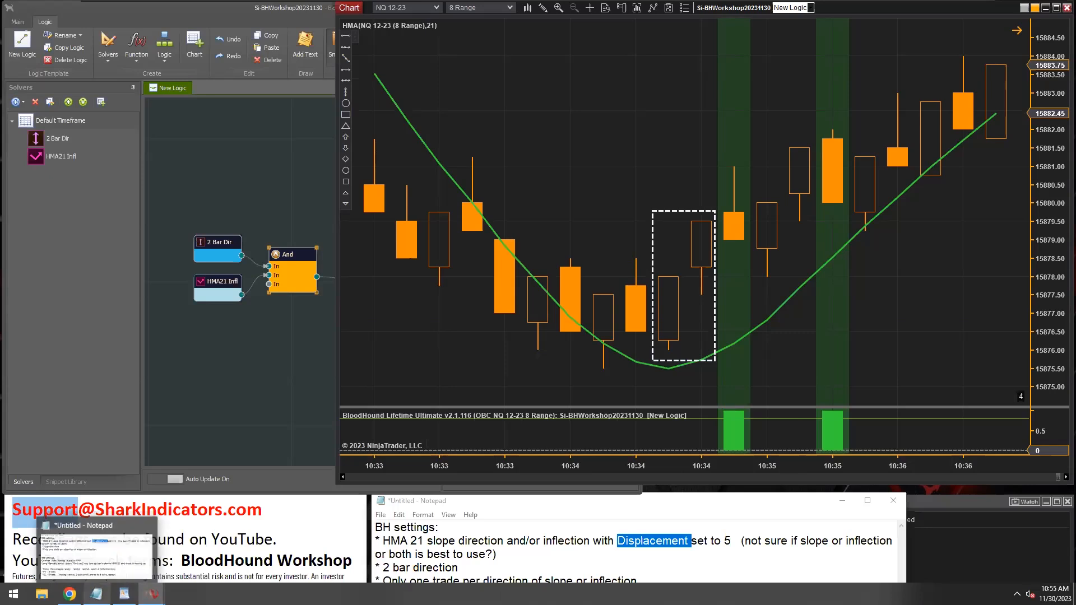
click(70, 593)
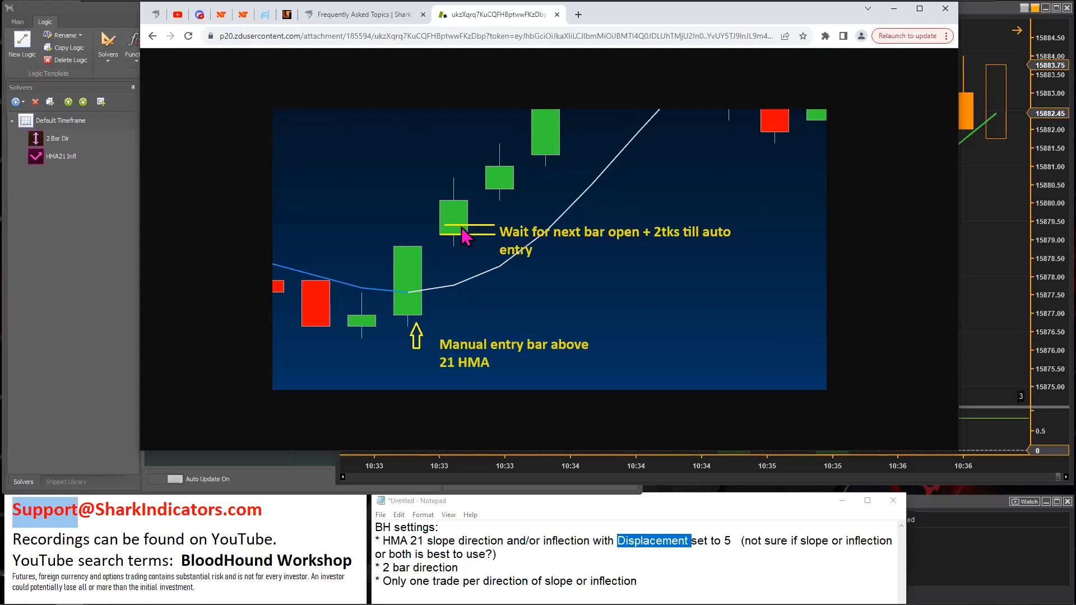
click(894, 9)
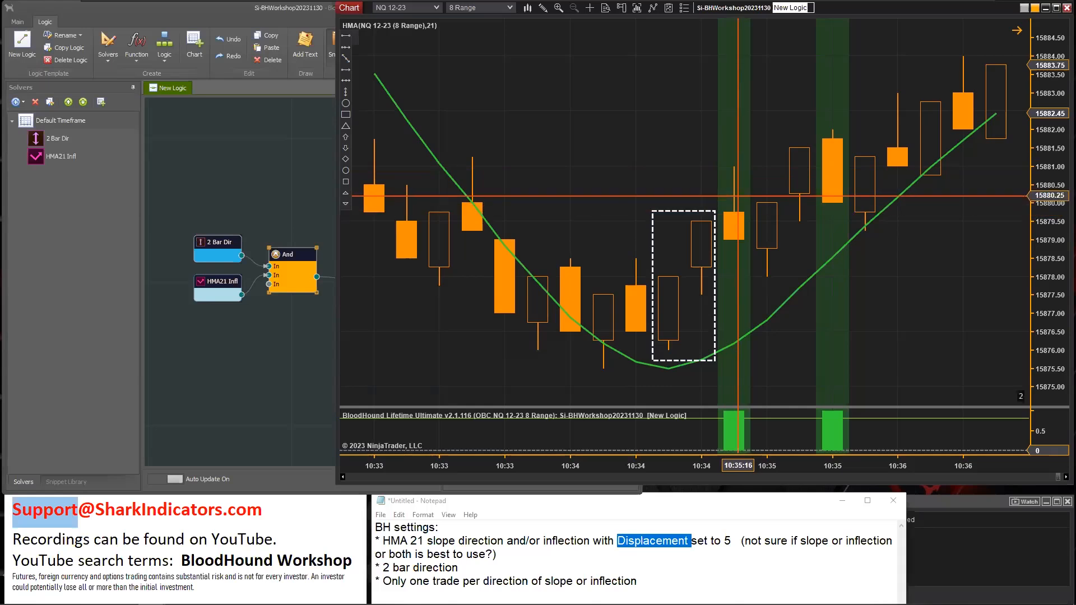
Draw a short horizontal line at about 15880.00 across the upper wick of the first highlighted signal bar.
click(346, 37)
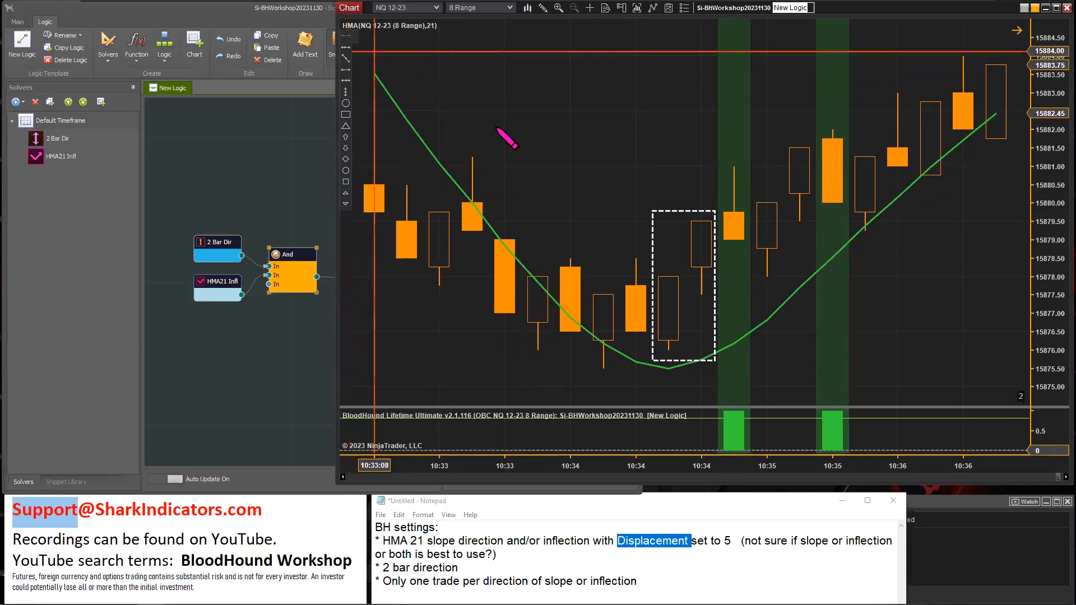
click(724, 200)
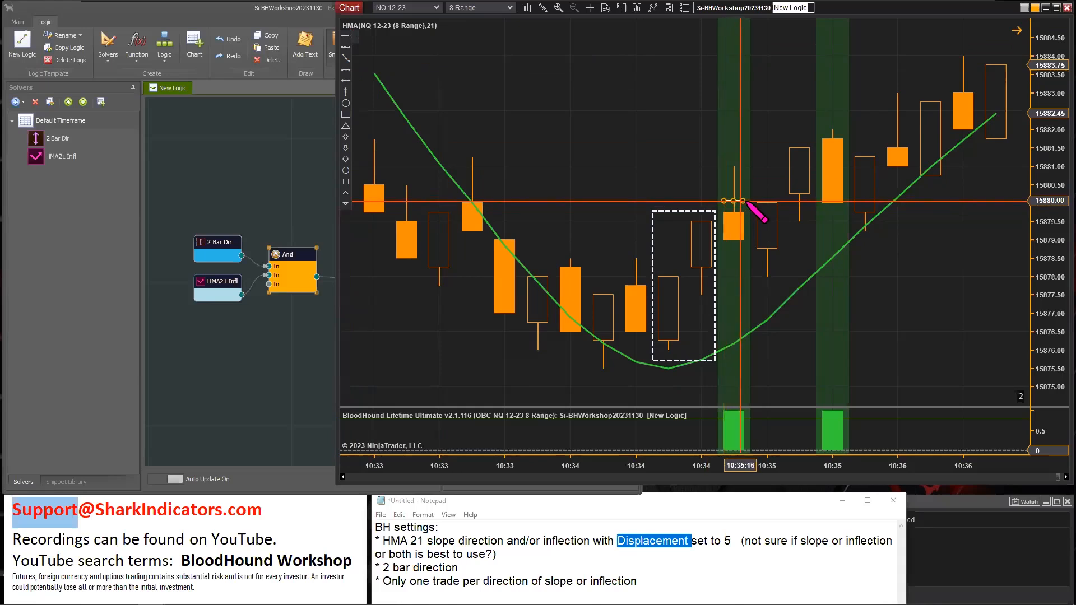
click(746, 200)
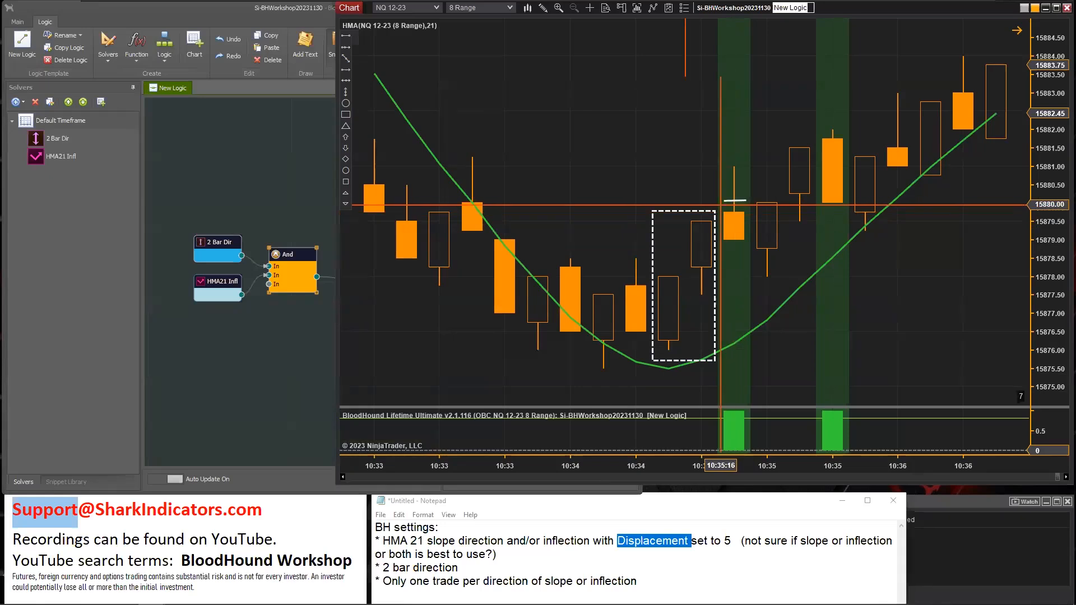
Add a Comparison solver below HMA21 Infl in the logic and name it Open 2tk HiLo.
right_click(194, 313)
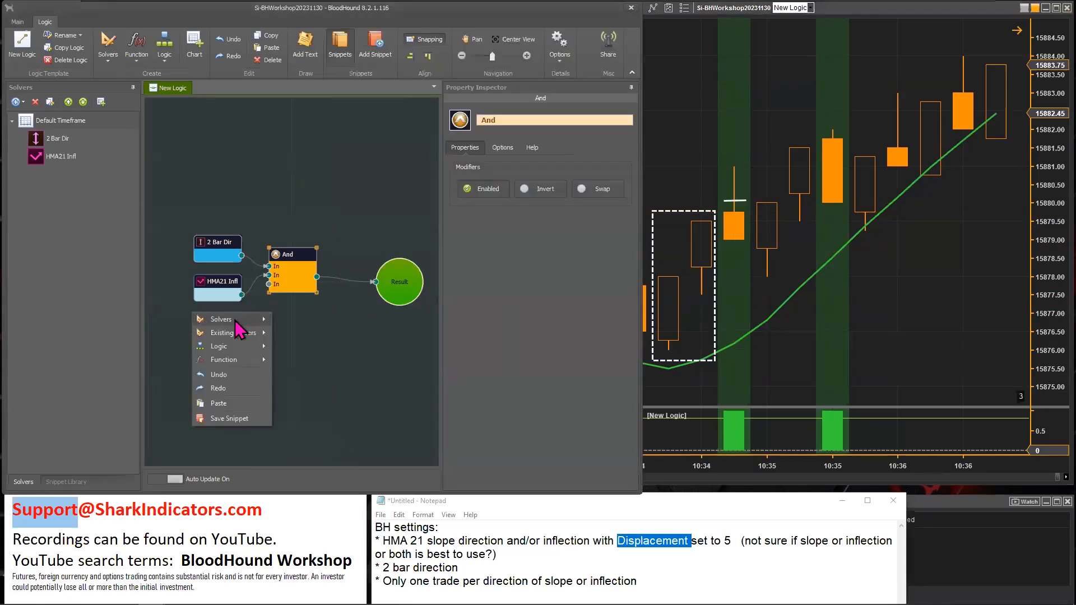
mouse_move(235, 321)
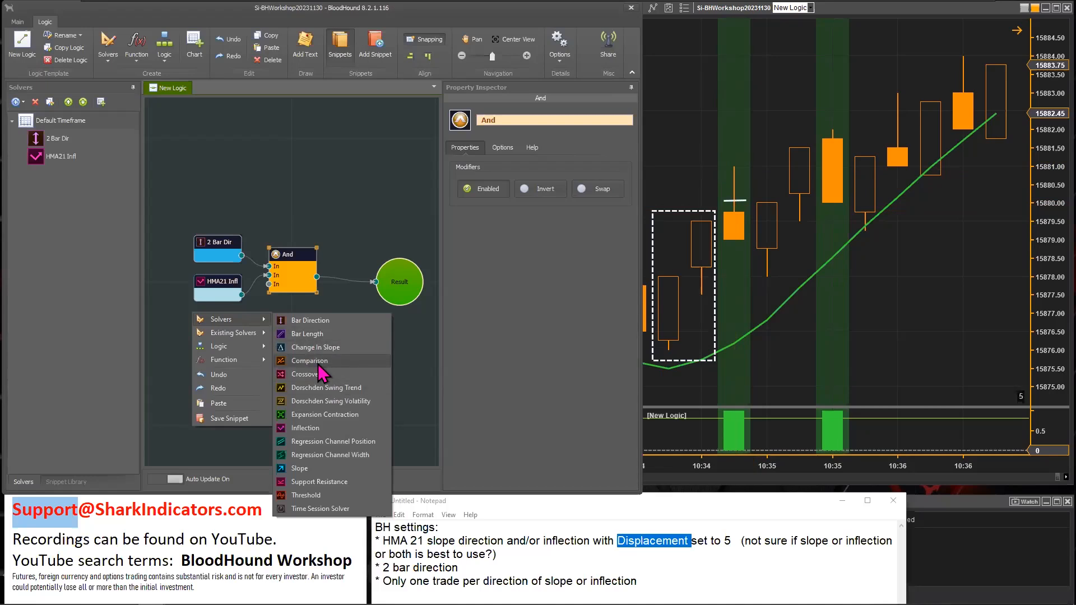
click(317, 361)
drag(355, 305, 390, 299)
click(216, 324)
double_click(522, 120)
text(Open)
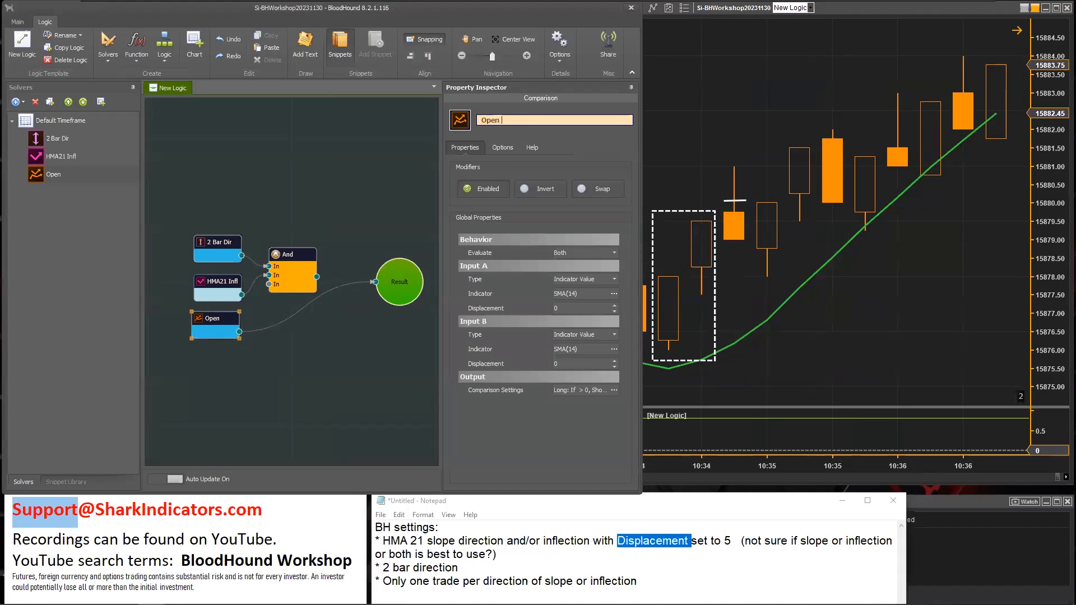
text( 2tk Hi)
text(Lo)
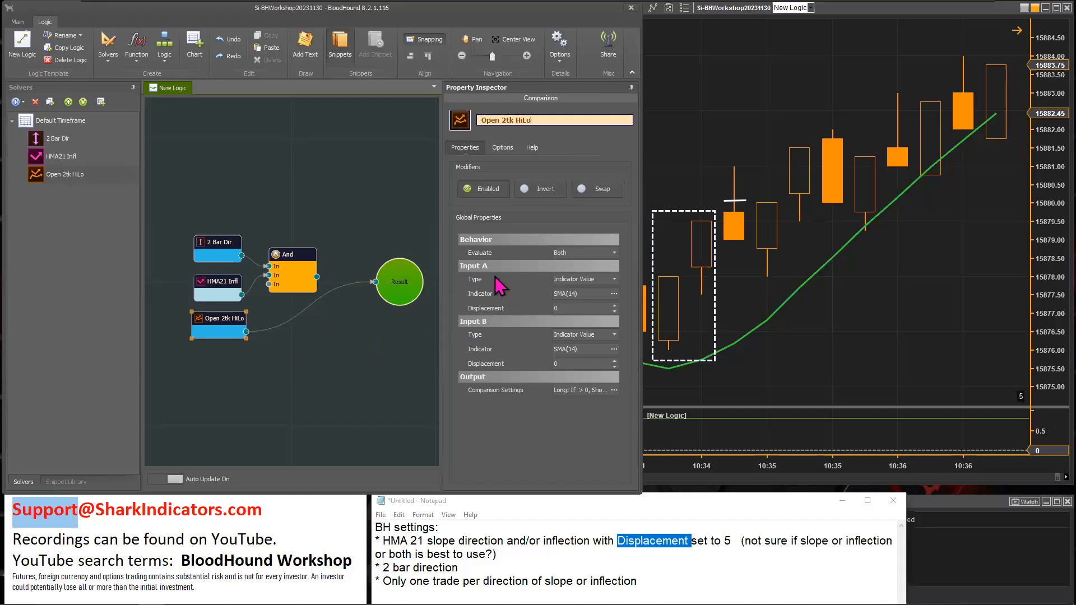
Rename the Comparison solver to HiLo 2tk Open.
double_click(489, 120)
key(Delete)
key(Delete)
key(Delete)
key(Delete)
key(Delete)
key(Delete)
key(Delete)
key(End)
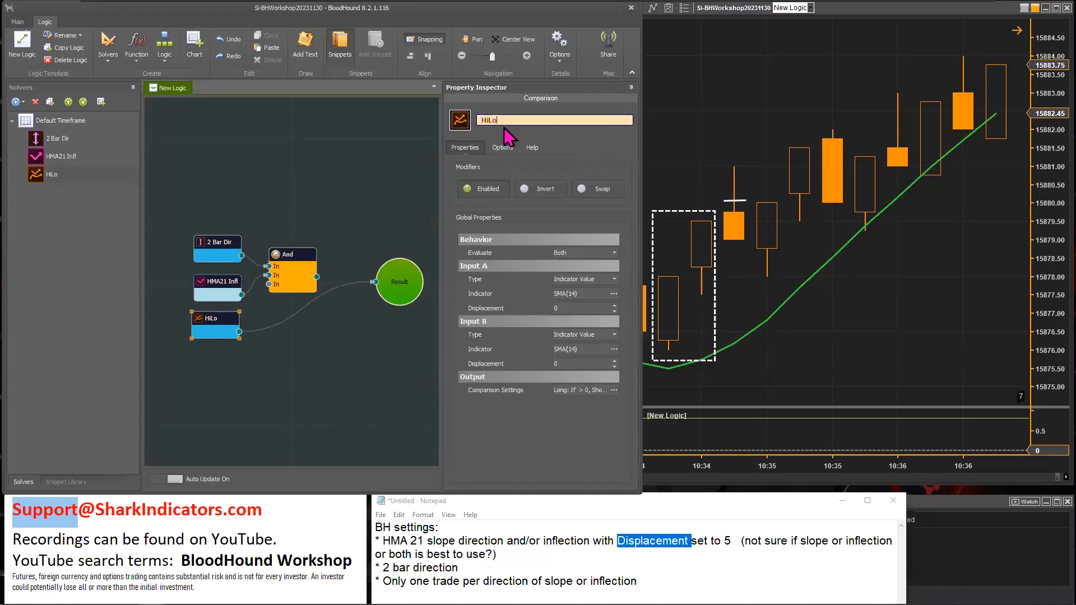
text(2tk Open)
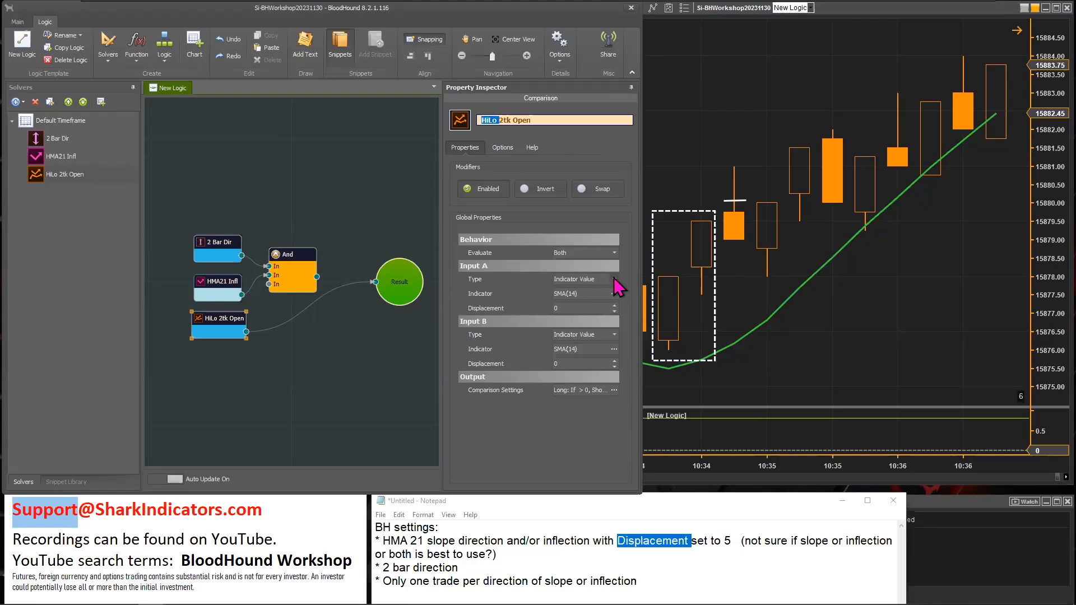
Set the comparison's Input A to Price, using High for long and Low for short.
click(614, 280)
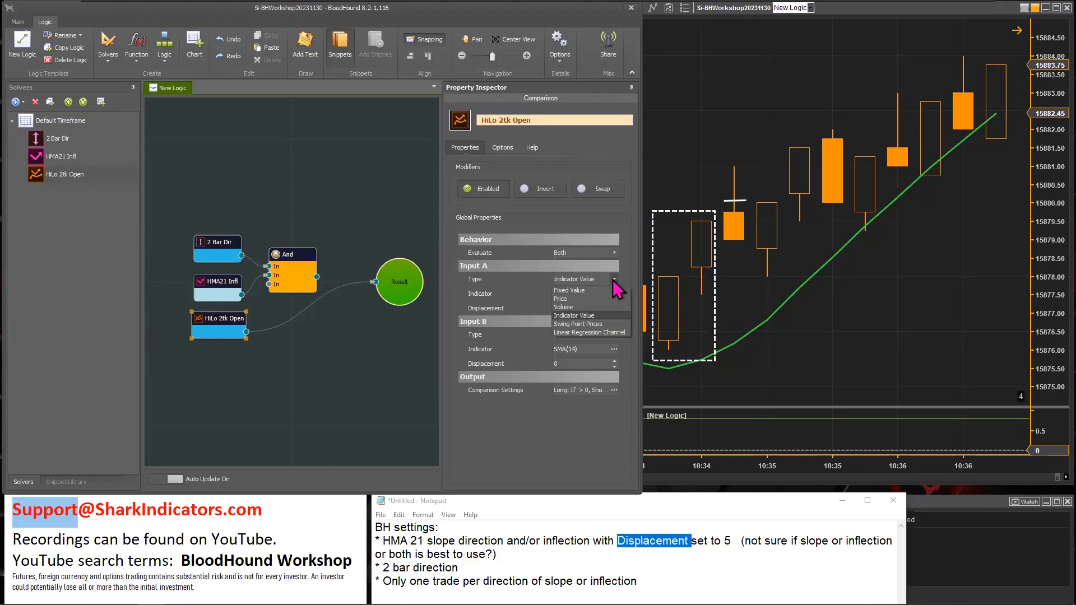
click(571, 299)
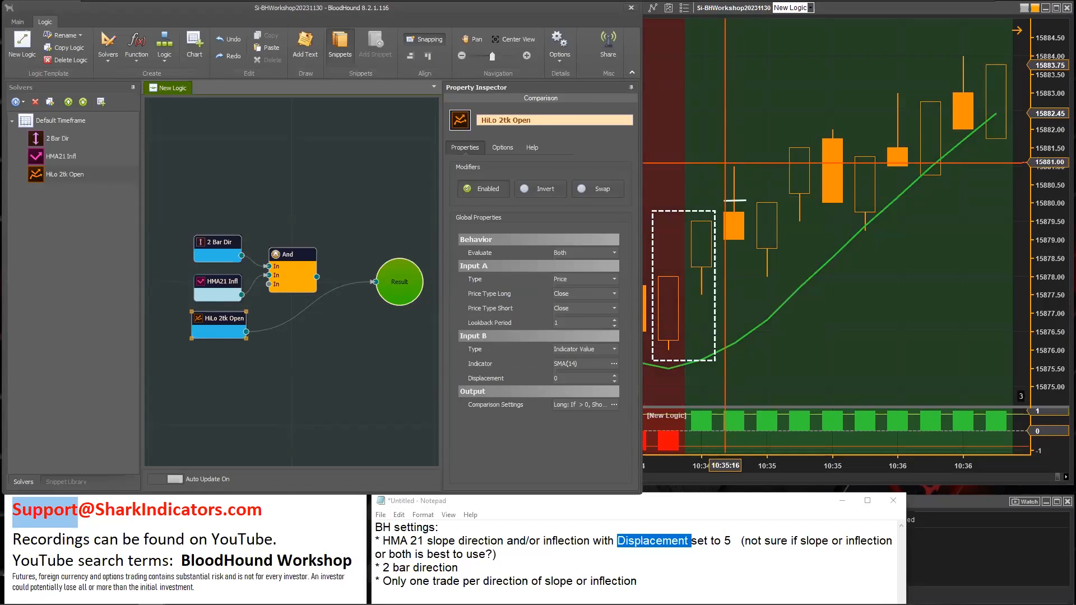
click(614, 294)
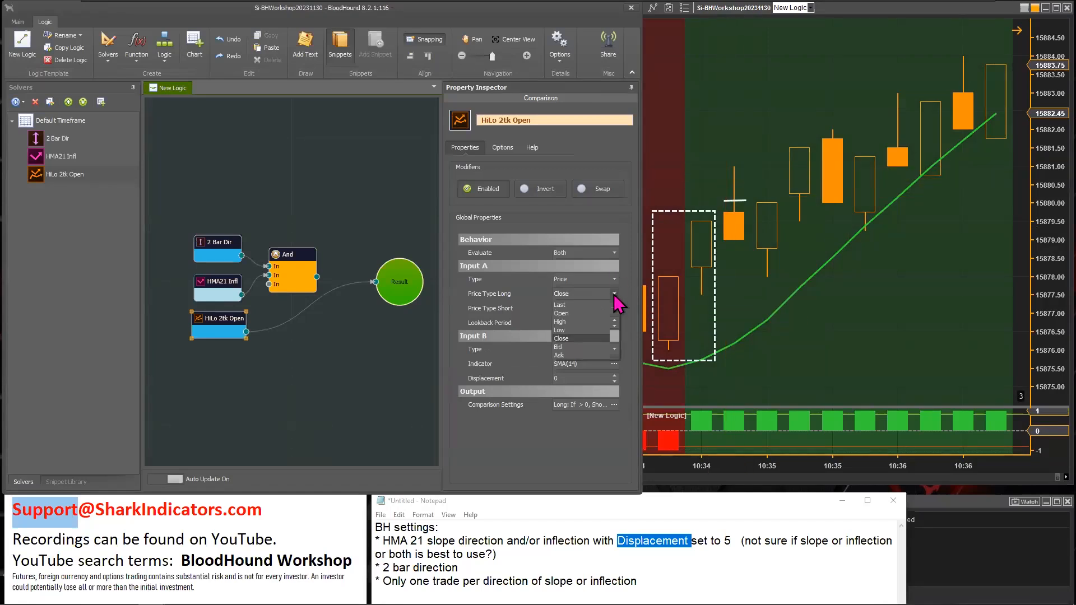
click(563, 322)
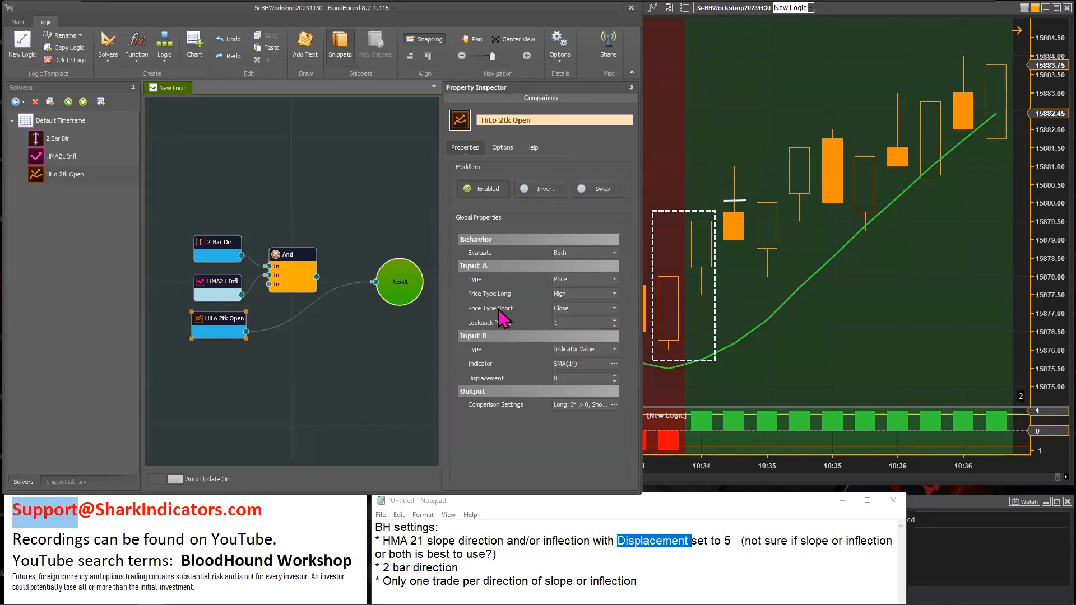
click(614, 309)
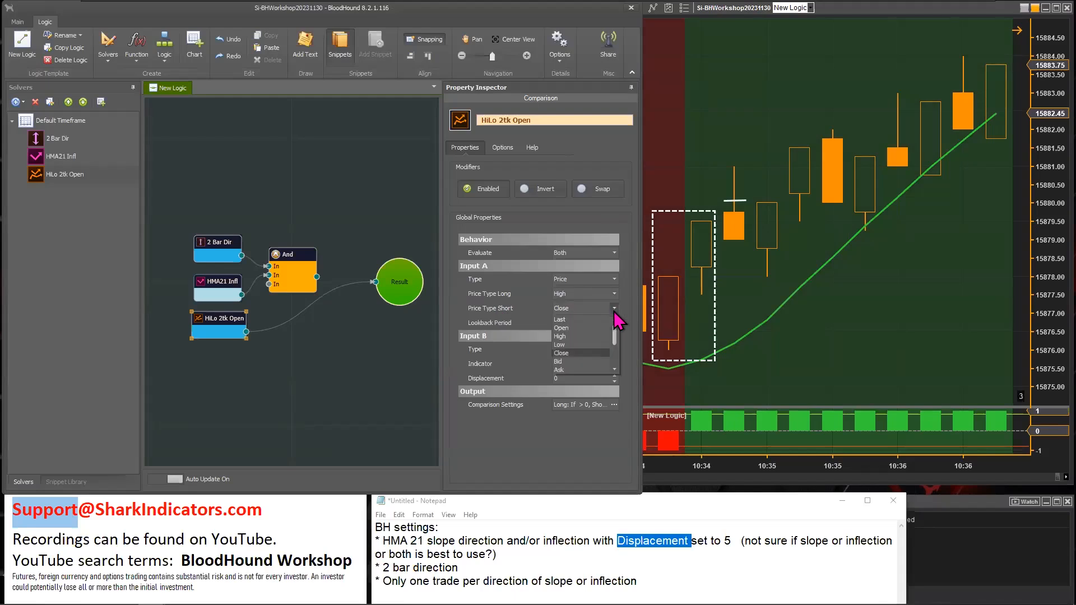
click(583, 344)
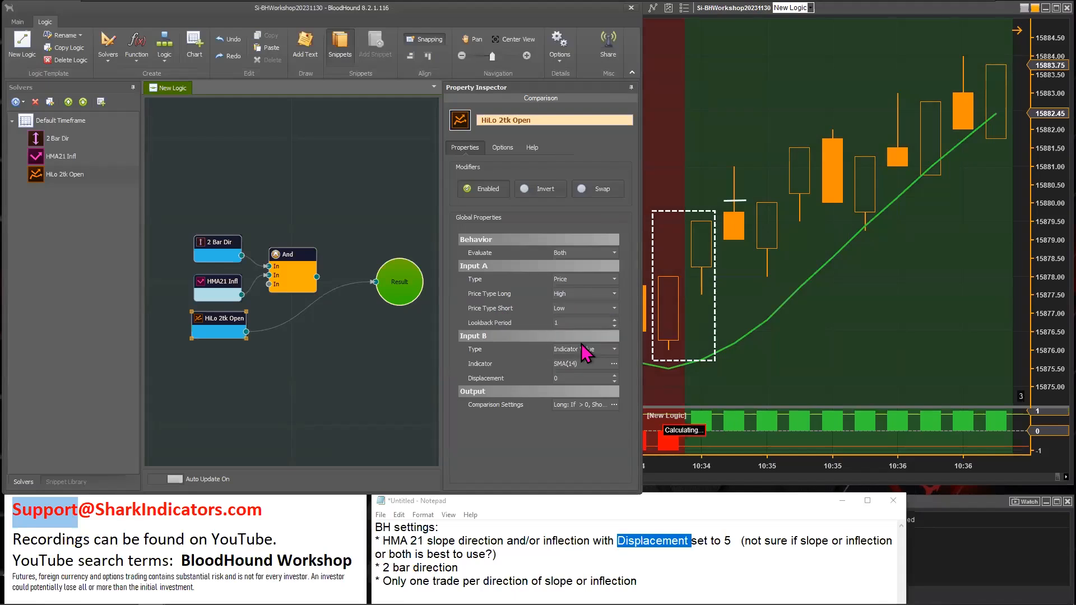
Set the comparison's Input B to Price, using Open for both long and short.
click(613, 349)
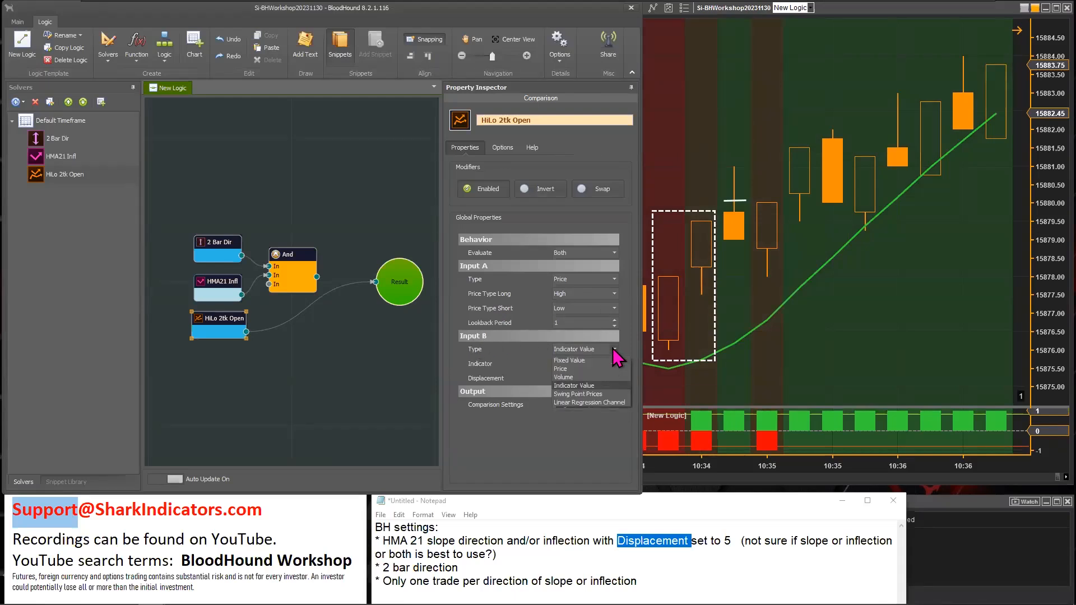
click(577, 369)
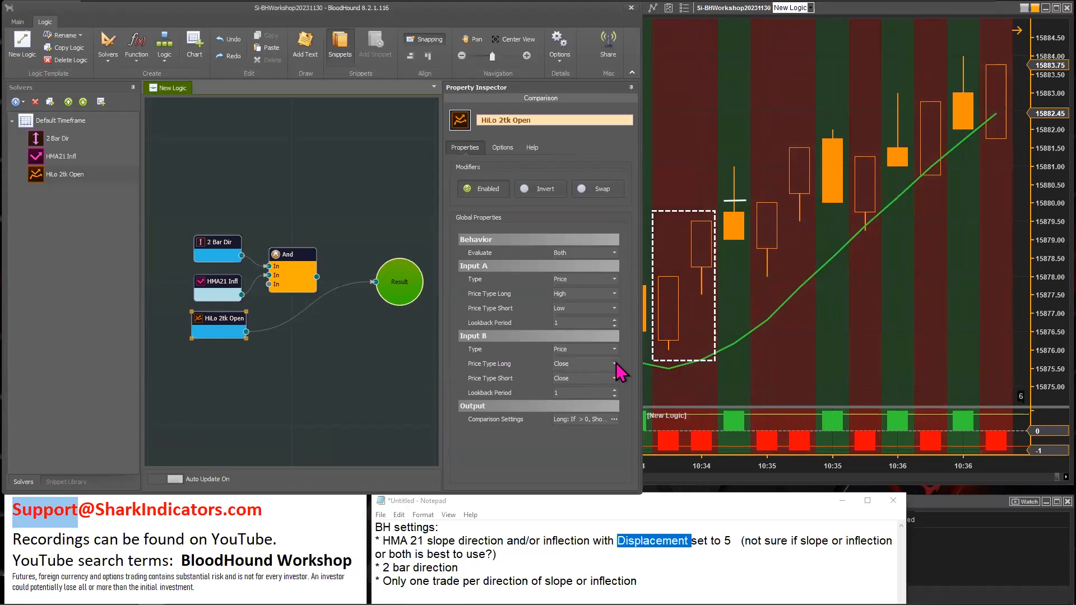
click(614, 363)
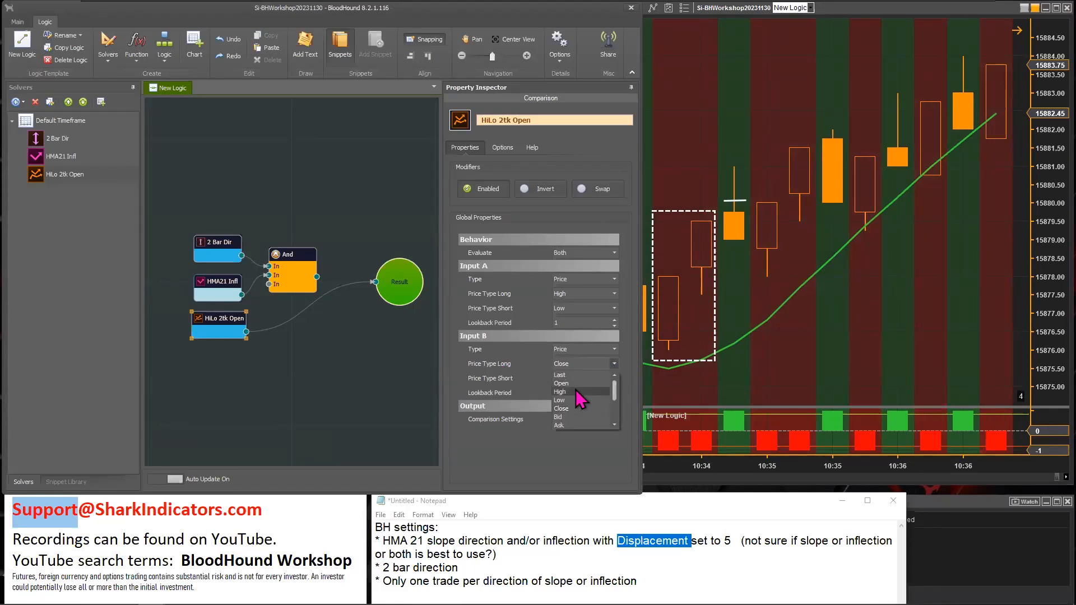
click(561, 384)
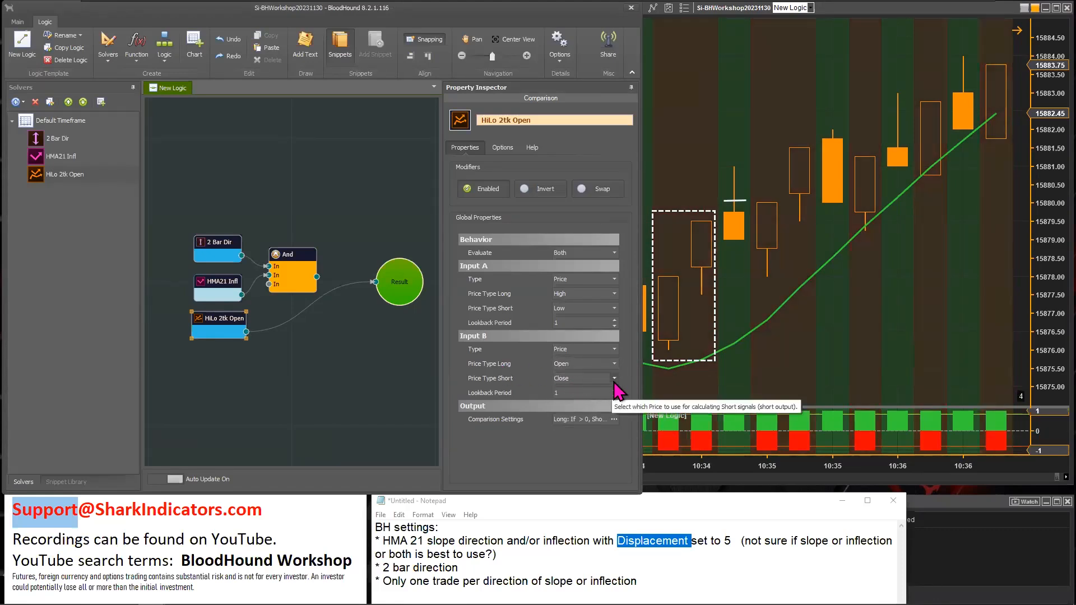
click(615, 378)
click(571, 398)
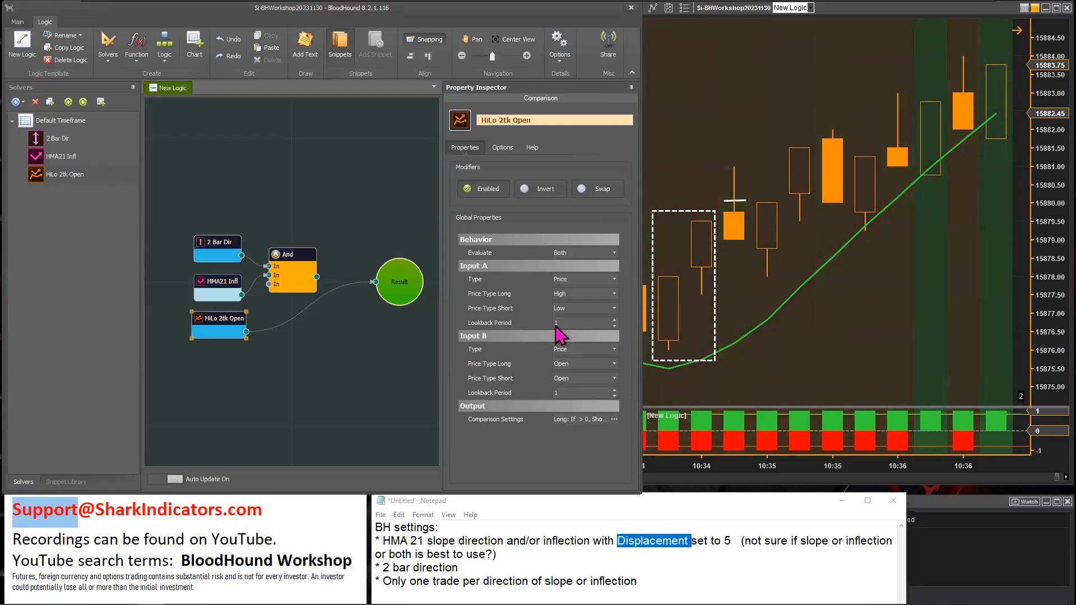
Configure the long comparison rule as High >= Open Plus 2 Ticks.
click(501, 119)
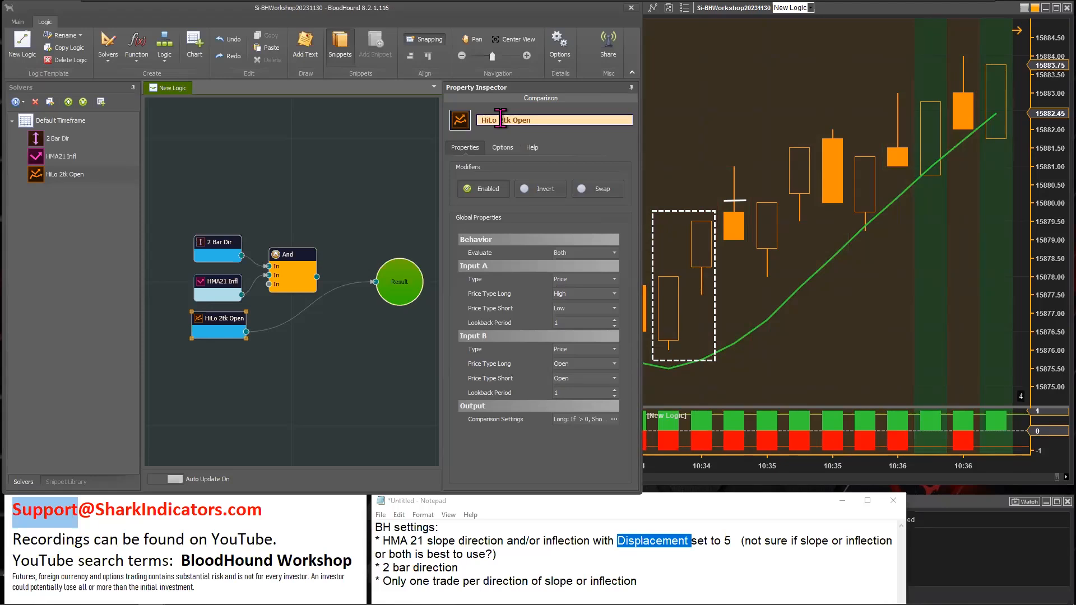
double_click(507, 120)
click(614, 420)
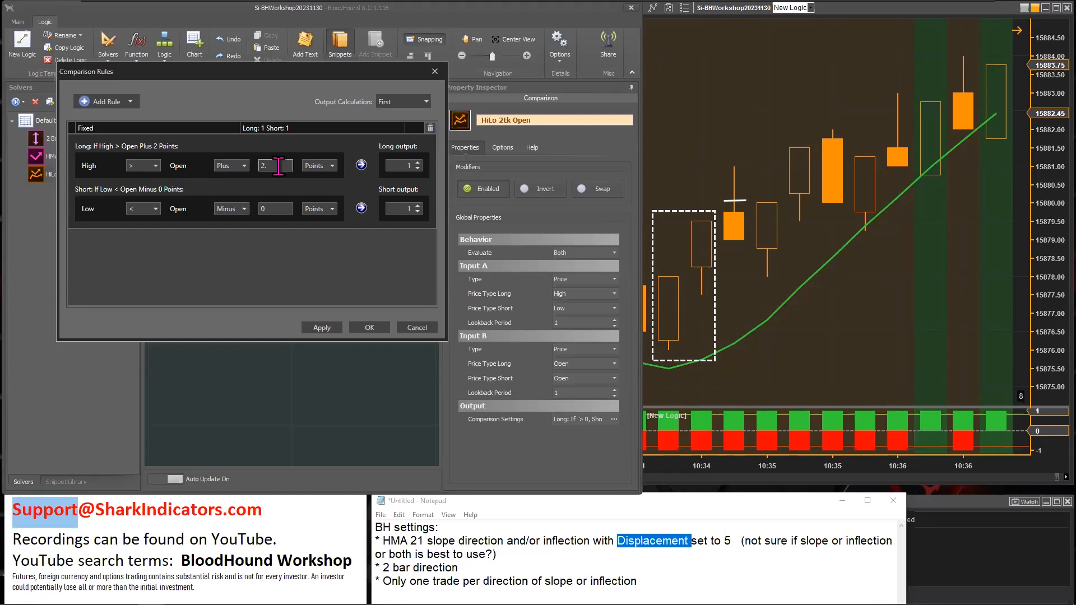
text(.)
click(336, 168)
click(324, 192)
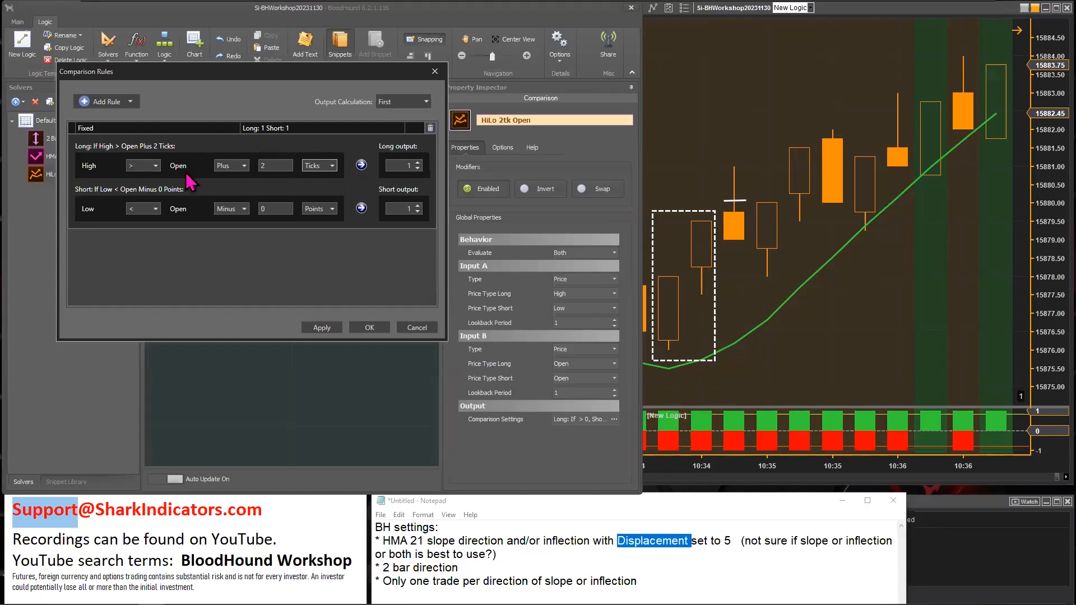
click(156, 167)
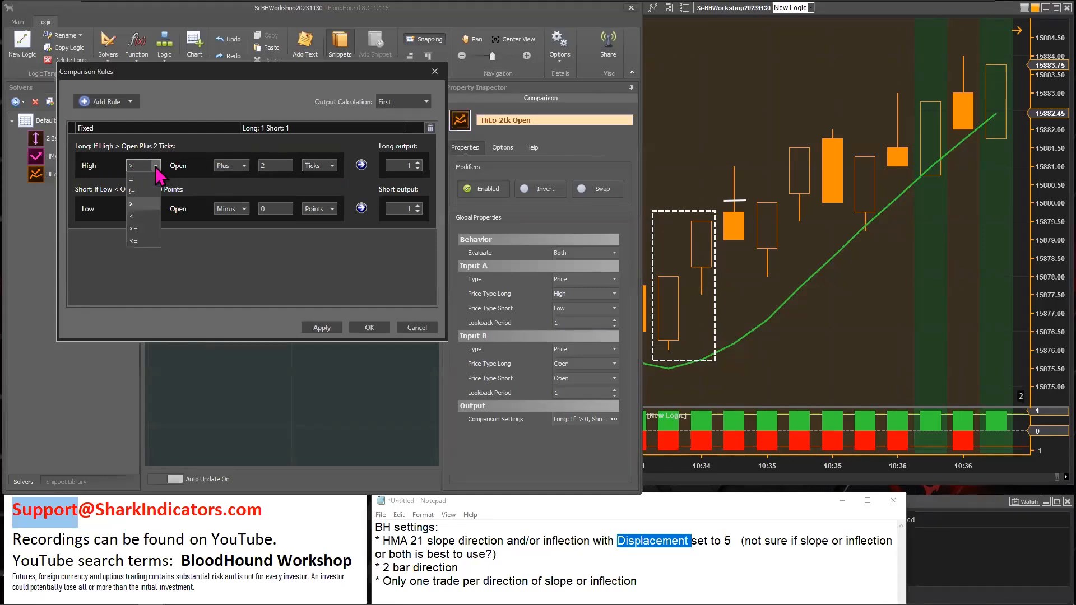
click(134, 228)
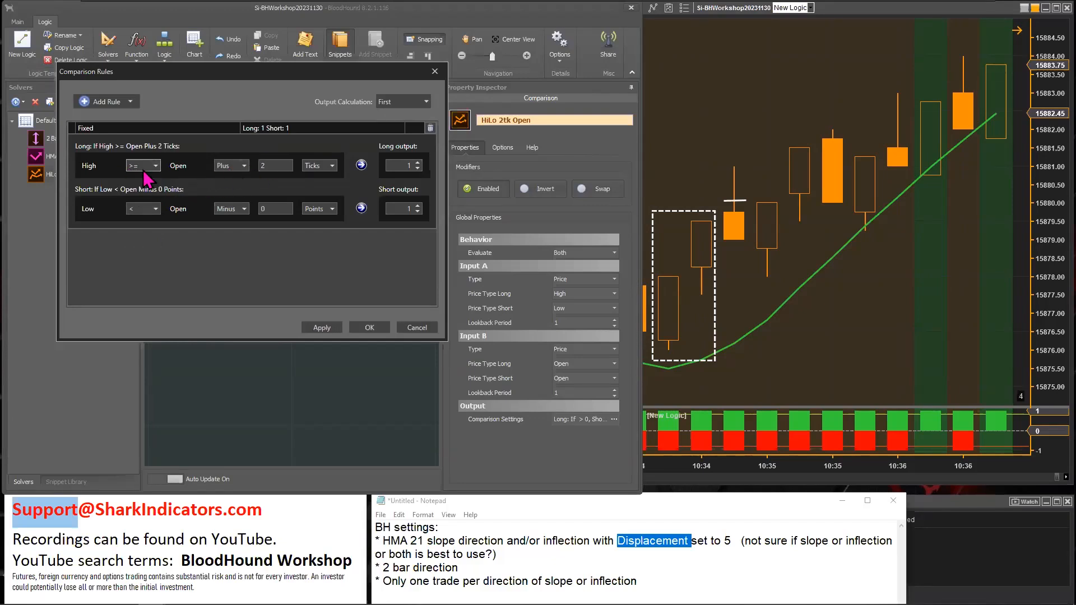
Configure the short comparison rule as Low <= Open Minus 2 Ticks and accept the comparison rules.
click(157, 209)
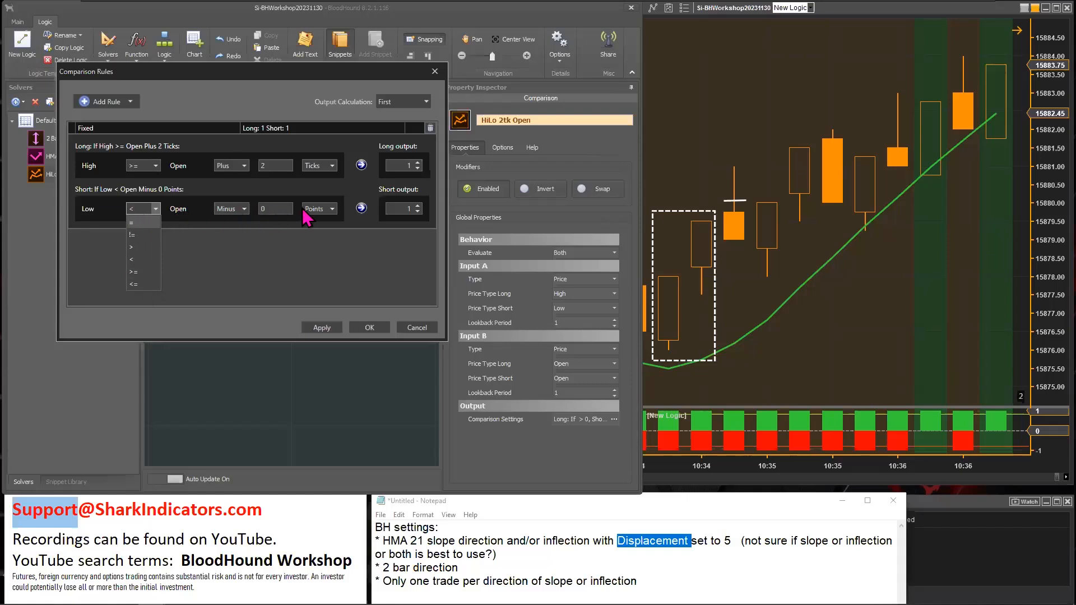
click(140, 286)
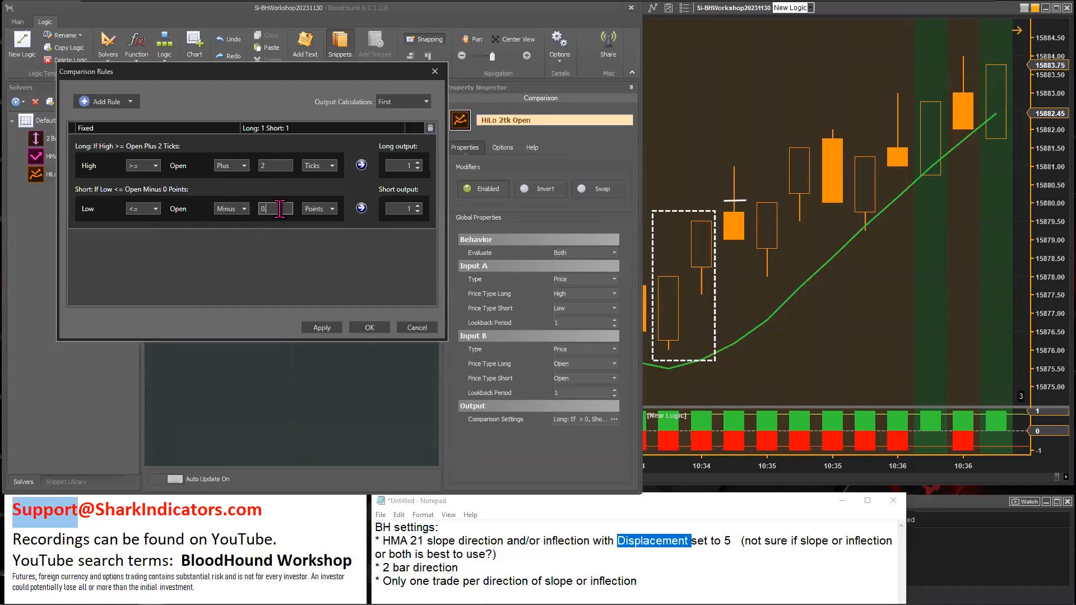
text(2)
click(331, 209)
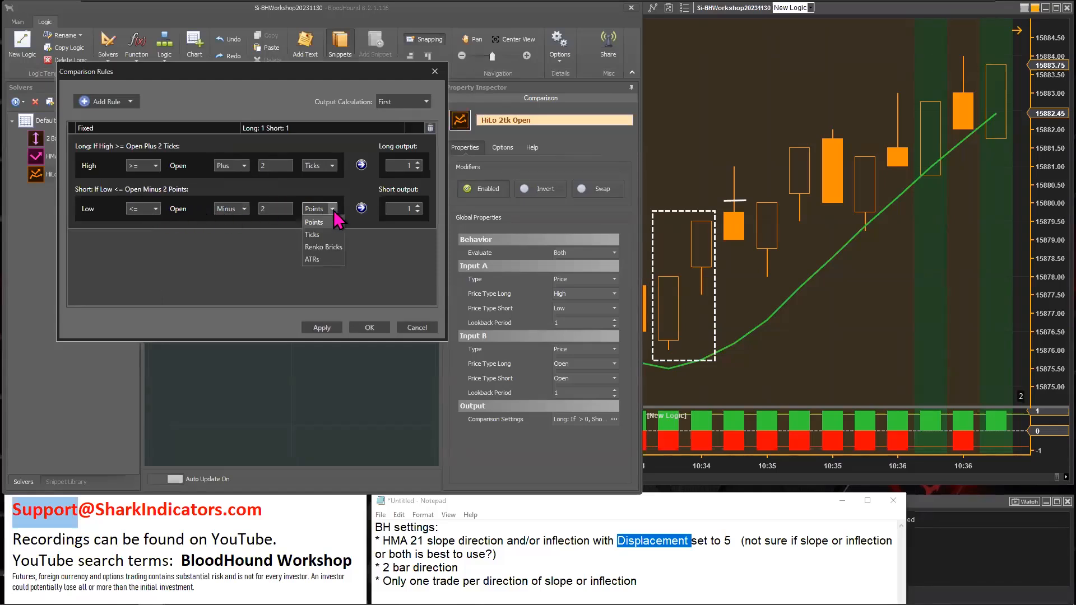
click(325, 235)
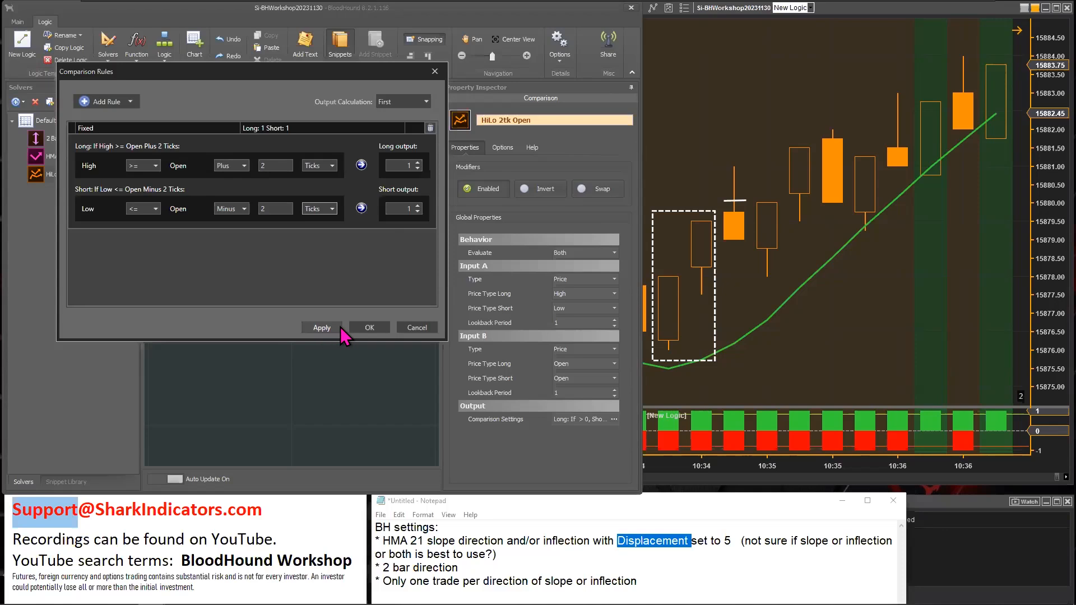
click(367, 329)
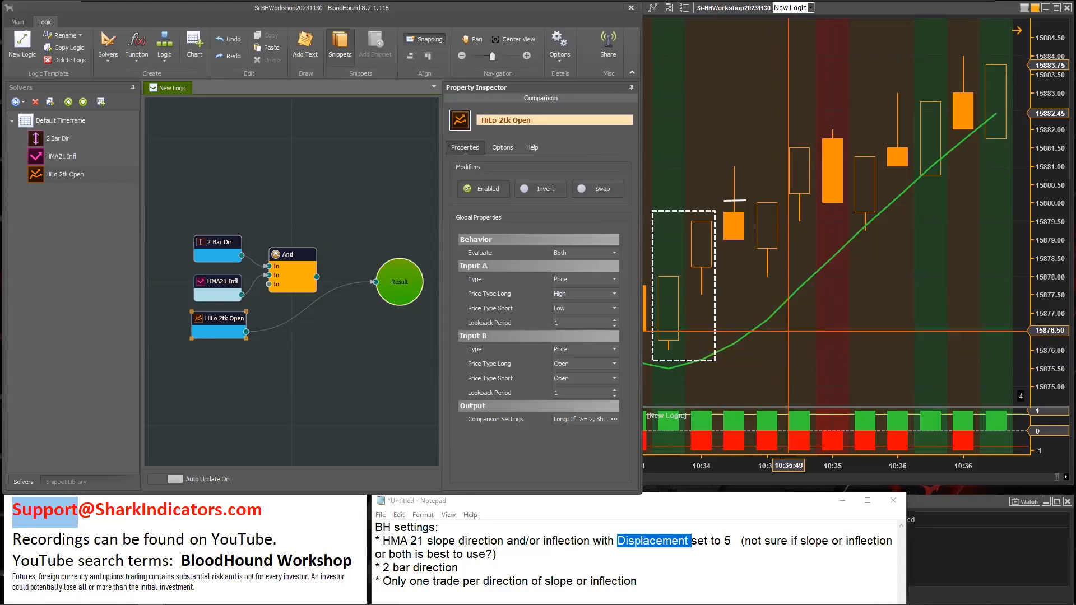
Align the HiLo 2tk Open node under HMA21 Infl and narrow the chart's dashed rectangle to enclose only its first bar.
click(788, 331)
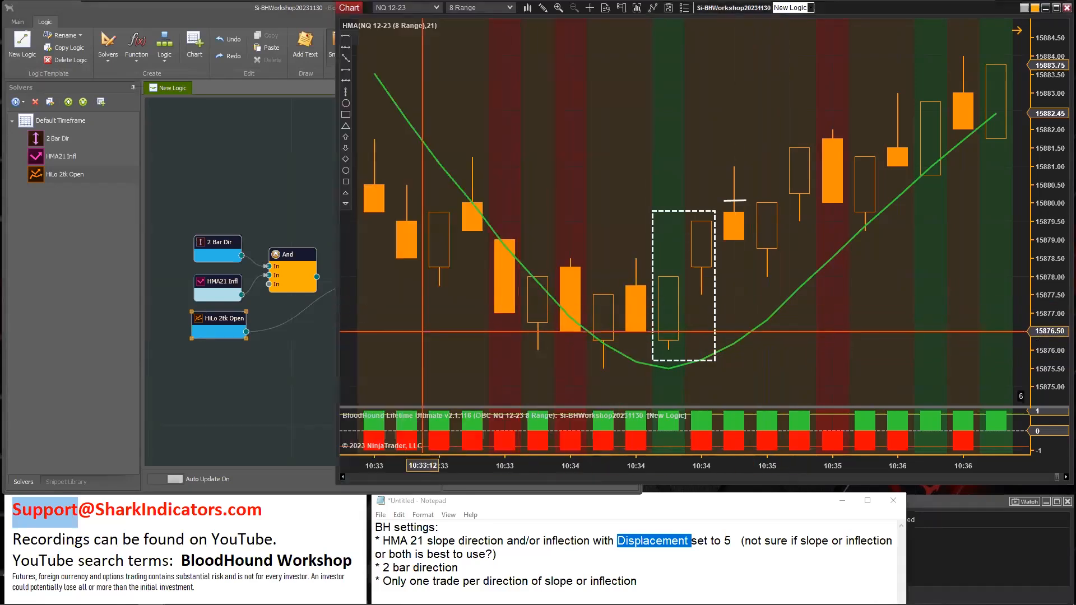
mouse_move(219, 322)
mouse_down()
mouse_move(214, 350)
mouse_move(213, 328)
mouse_up()
click(737, 337)
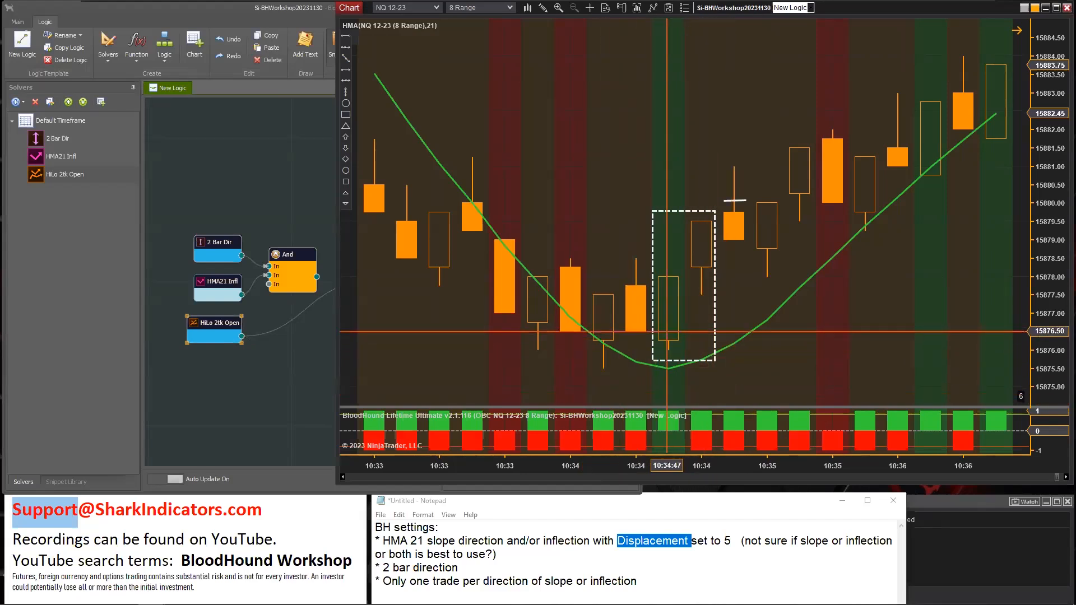
click(712, 356)
drag(712, 355, 687, 355)
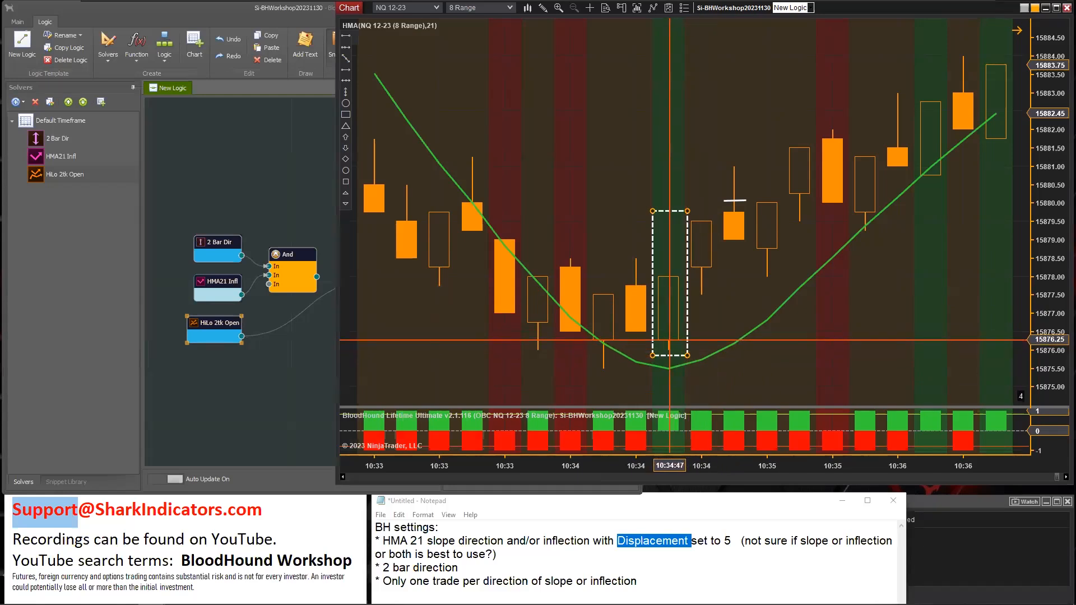
Draw an arrow on the chart from about 15877.00 pointing to the open of the boxed bar.
click(347, 71)
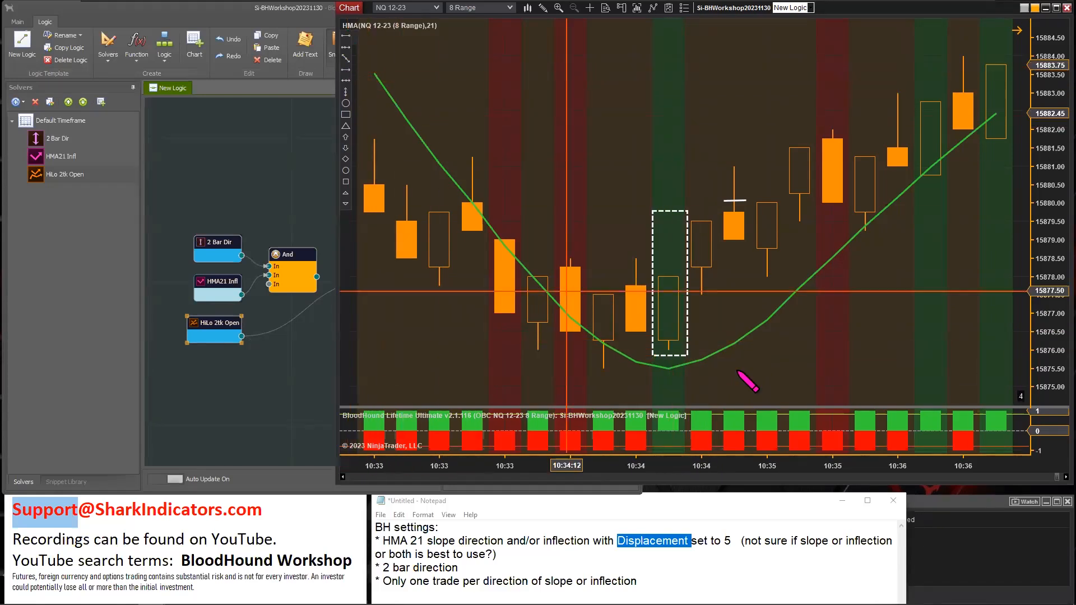
click(763, 311)
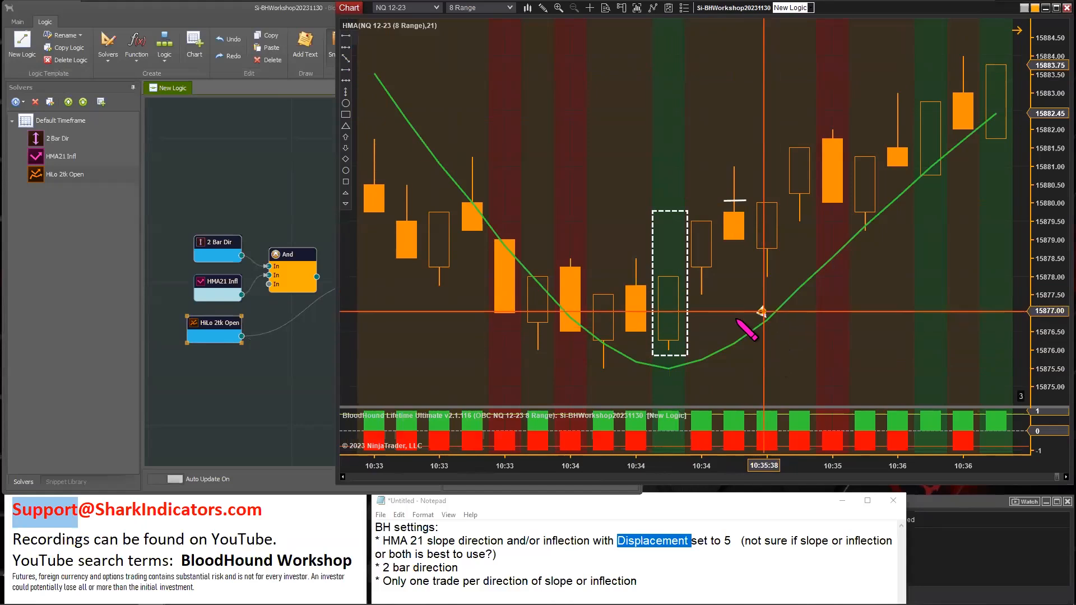
click(671, 339)
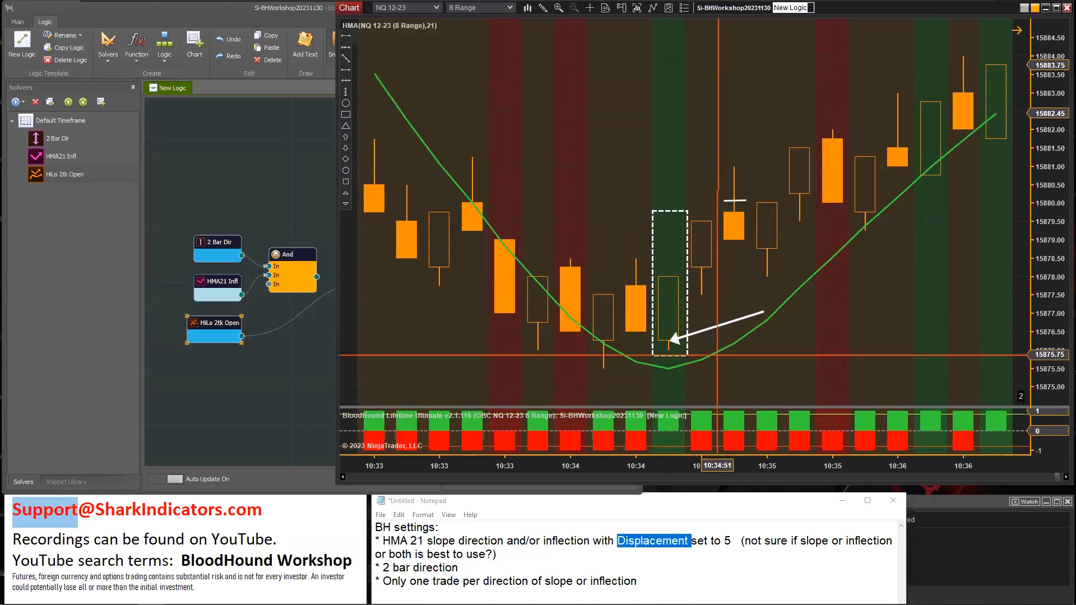
Move the arrow and the dashed rectangle to the bar whose upper wick is crossed by the short horizontal line.
click(723, 324)
mouse_move(679, 316)
mouse_down()
mouse_move(636, 300)
mouse_move(626, 252)
mouse_up()
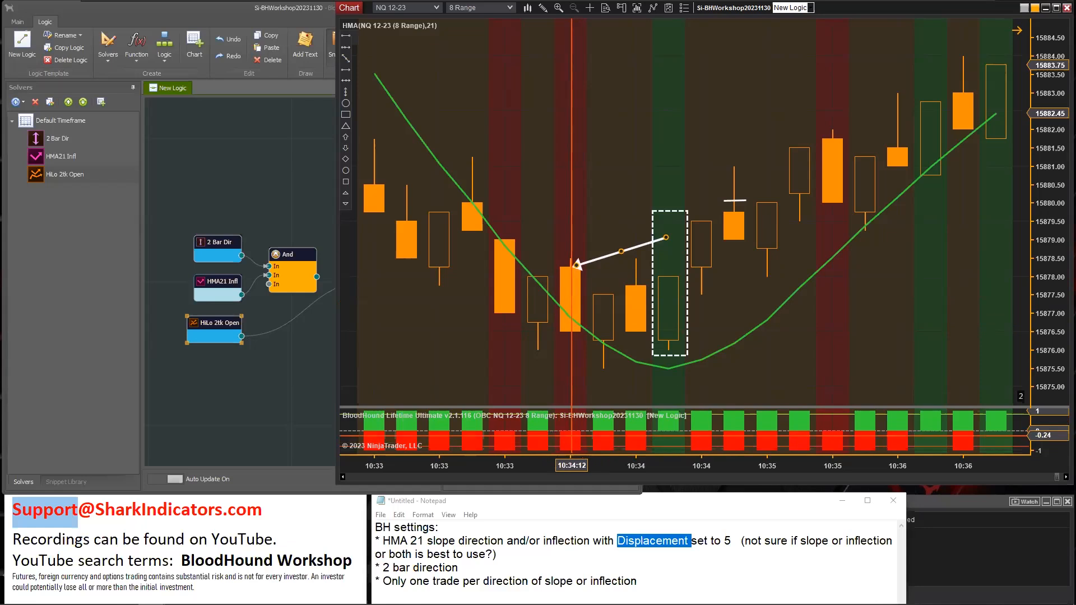
mouse_move(599, 261)
mouse_down()
mouse_move(602, 252)
mouse_move(571, 250)
mouse_move(576, 260)
mouse_move(588, 247)
mouse_move(648, 241)
mouse_move(723, 185)
mouse_move(762, 185)
mouse_up()
click(687, 309)
drag(687, 309, 750, 254)
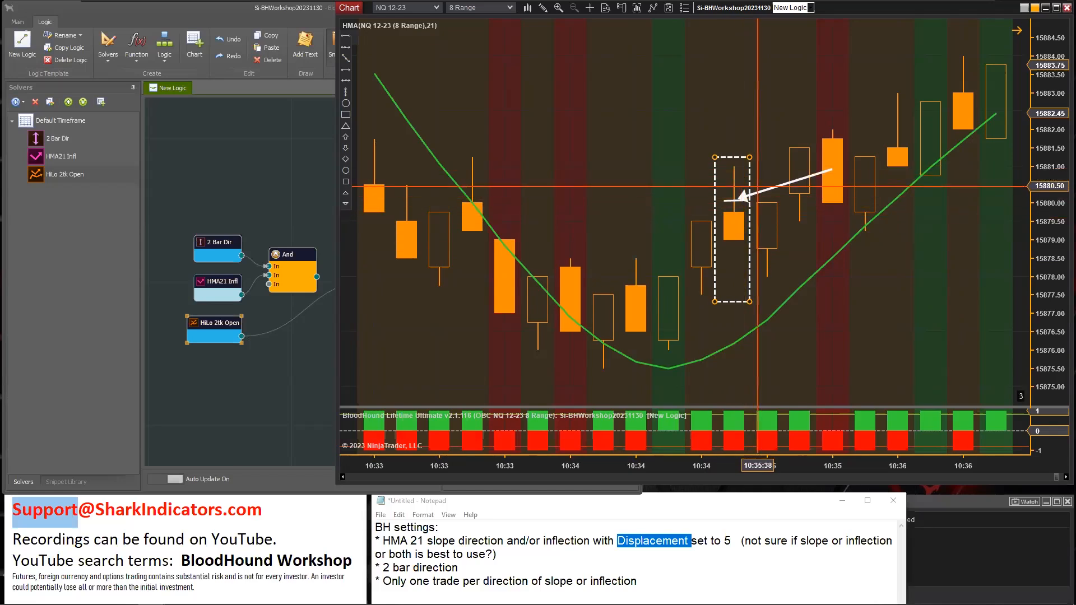
Move the chart arrow to the boxed bar's open, feed HiLo 2tk Open into And, and connect And to Result.
click(779, 188)
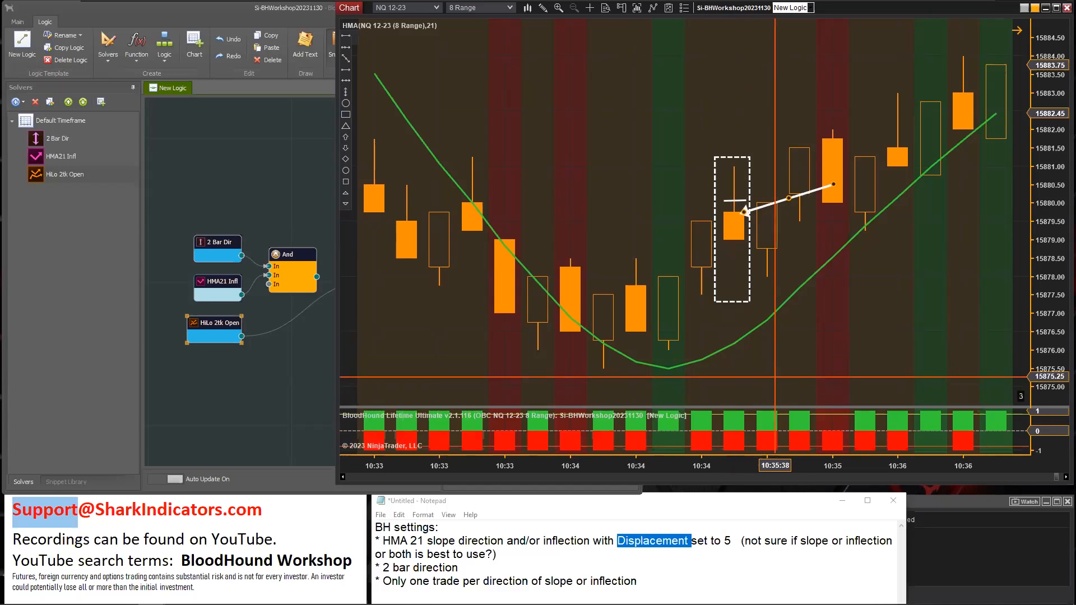
drag(221, 328, 217, 325)
drag(317, 277, 376, 282)
drag(242, 339, 267, 312)
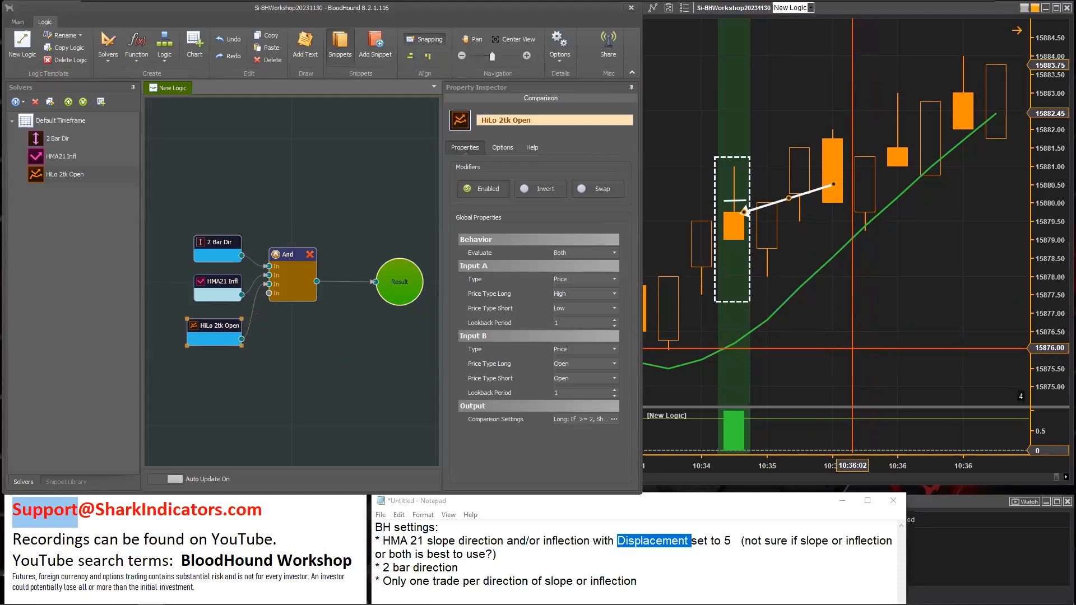
Remove the arrow from the chart and highlight "Only one trade per direction of slope or" in the notes.
click(787, 205)
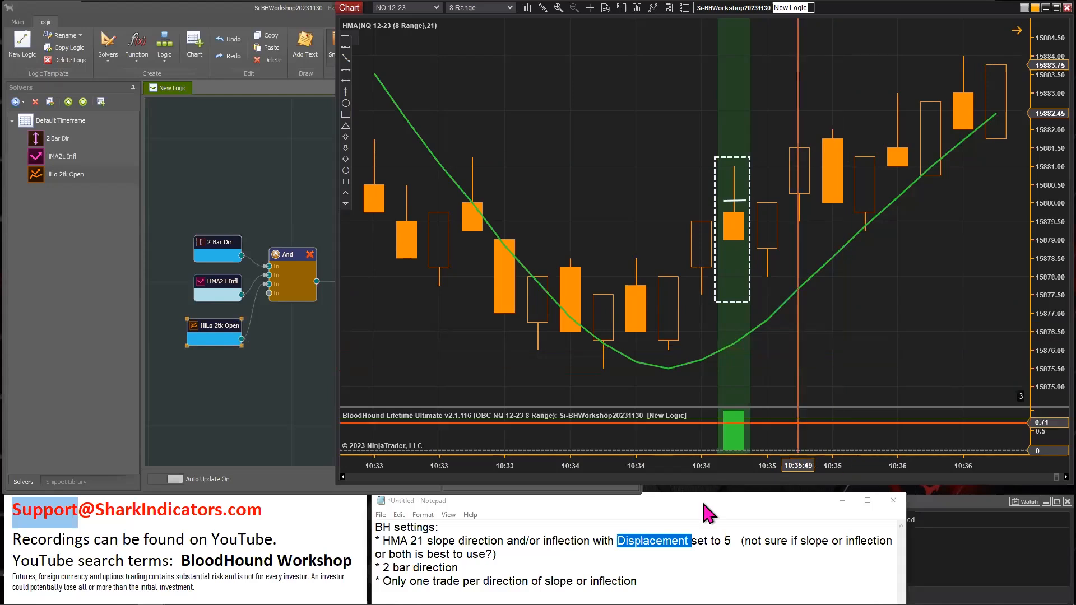
drag(383, 581, 401, 582)
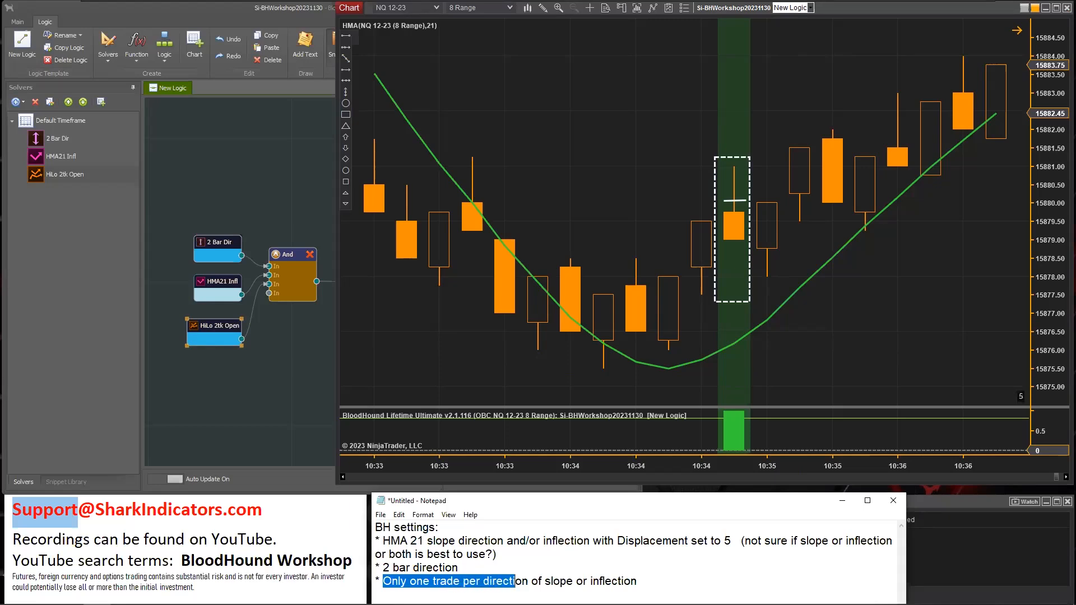
mouse_move(572, 582)
mouse_down()
mouse_move(480, 581)
mouse_move(563, 581)
mouse_up()
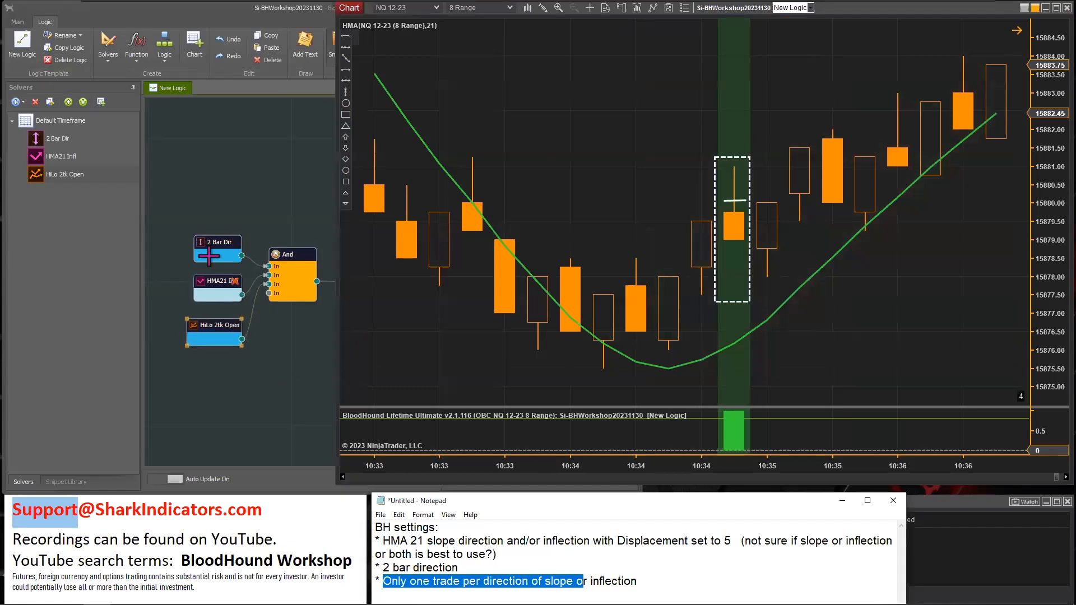
Wire HMA21 Infl straight to Result to inspect its signals, and restore the And connection and the original node order.
click(231, 288)
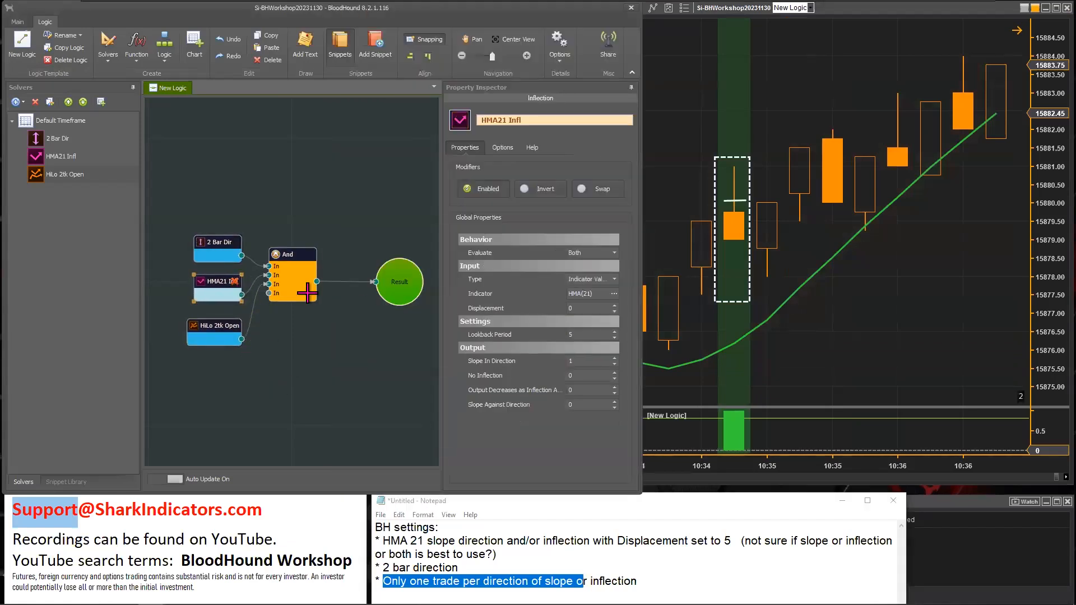
drag(232, 288, 220, 385)
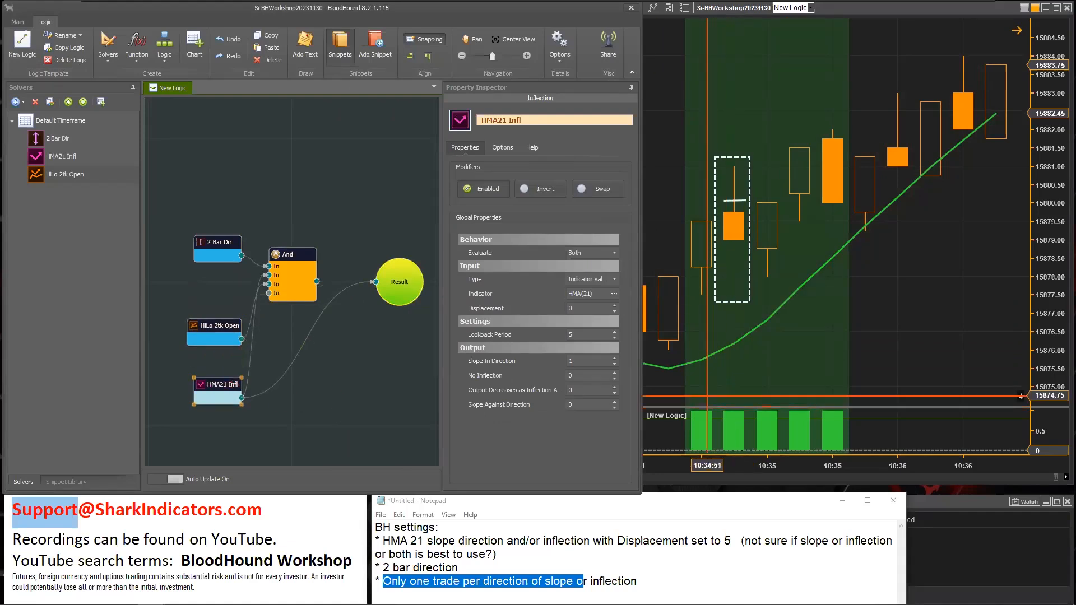
click(709, 380)
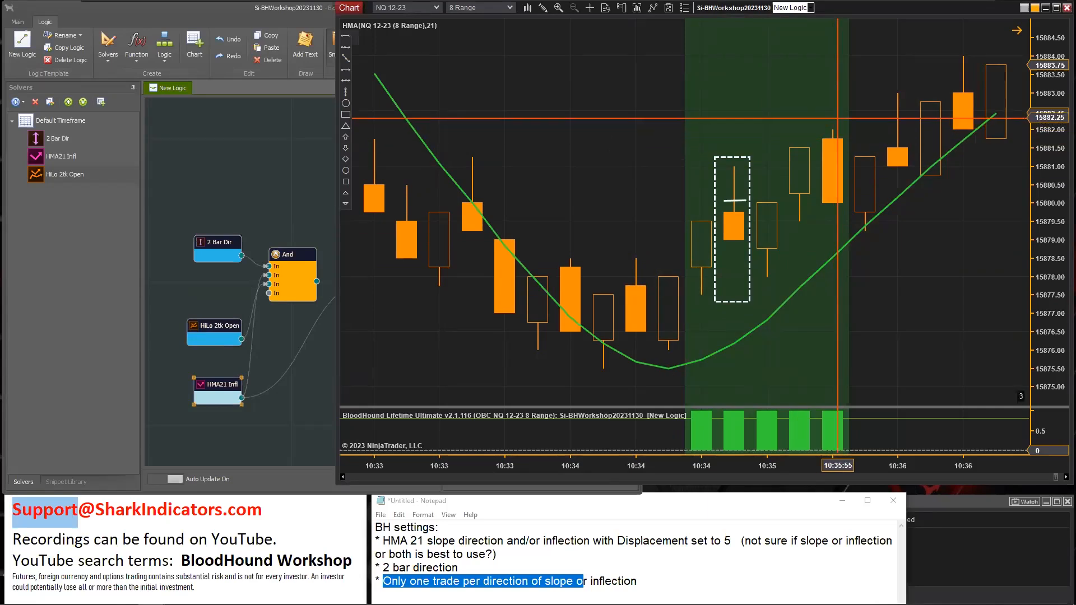
click(298, 187)
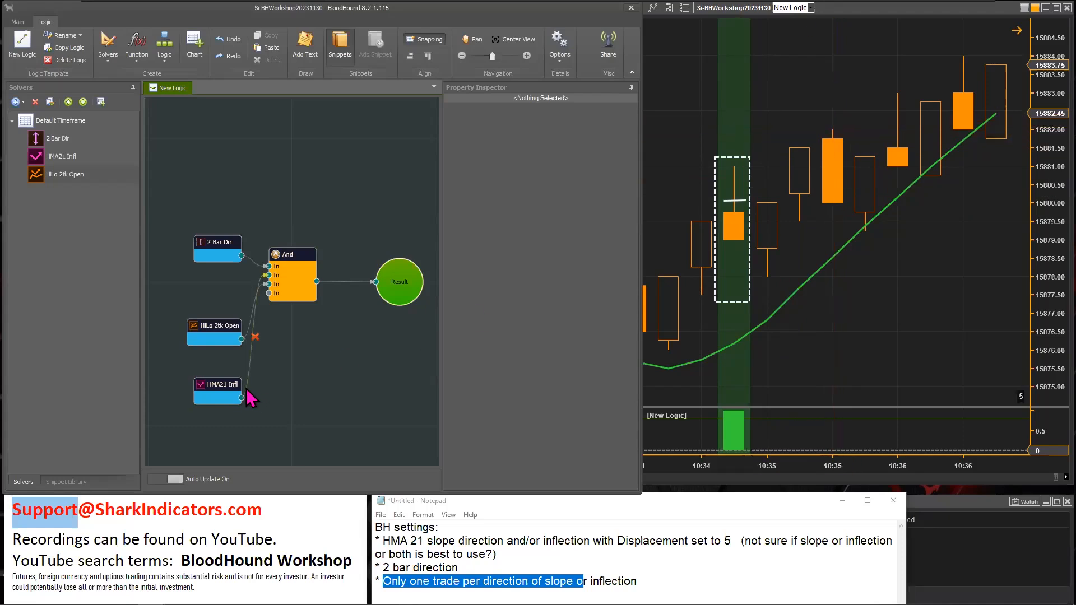
drag(222, 395, 222, 292)
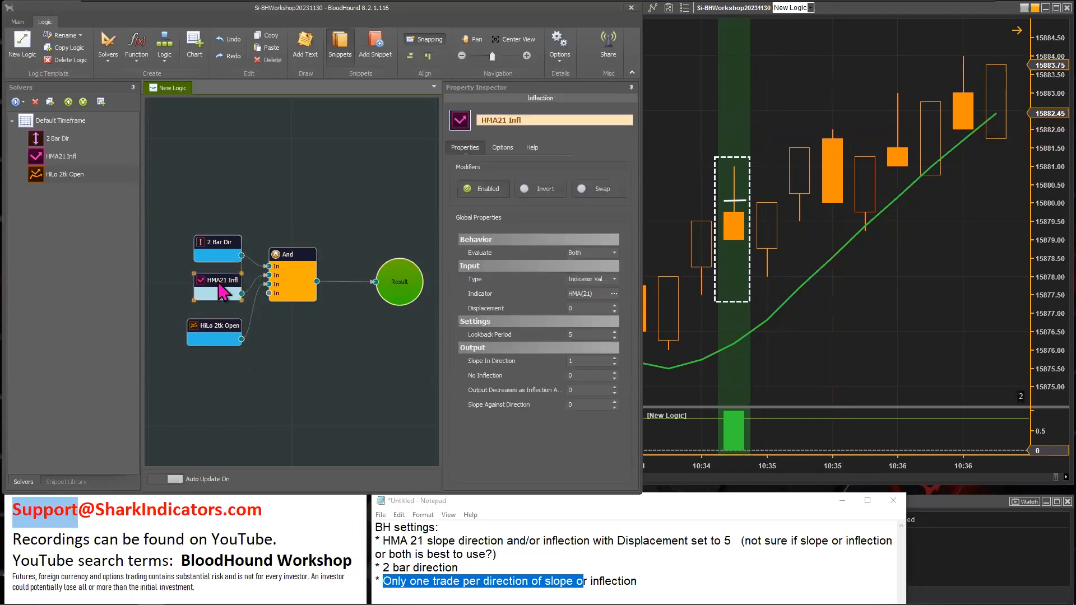
Add a Signal Blocker function node and place it above the Result node.
right_click(288, 178)
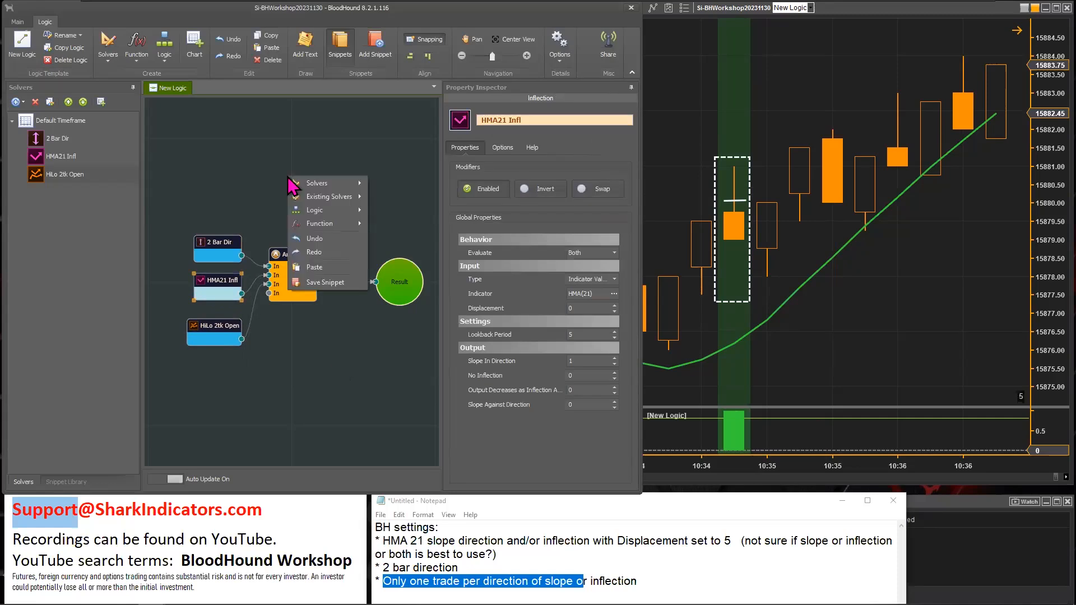
mouse_move(317, 223)
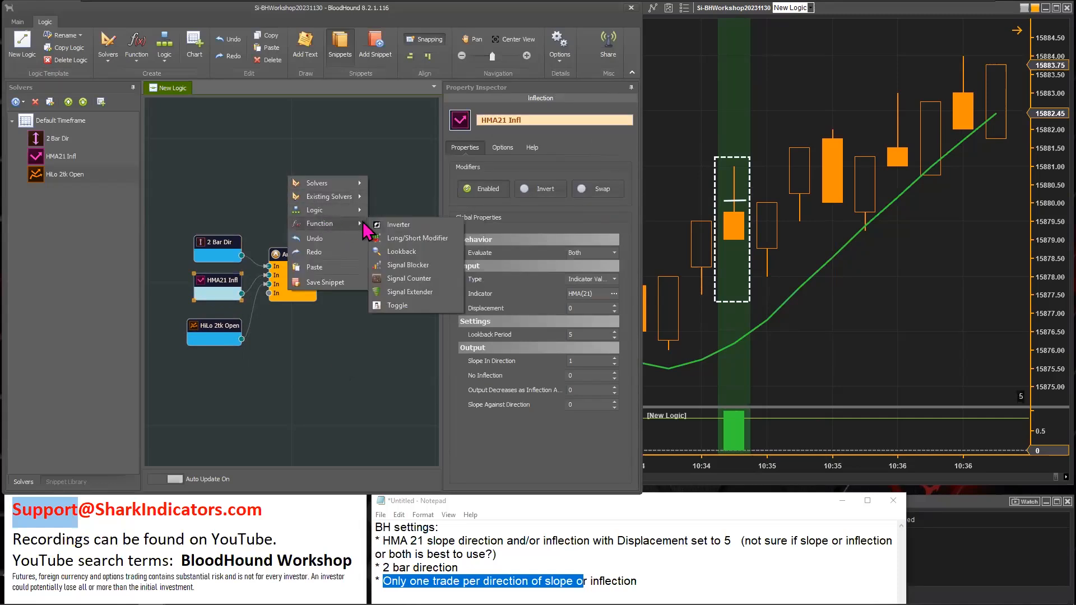
click(408, 264)
drag(367, 391, 339, 394)
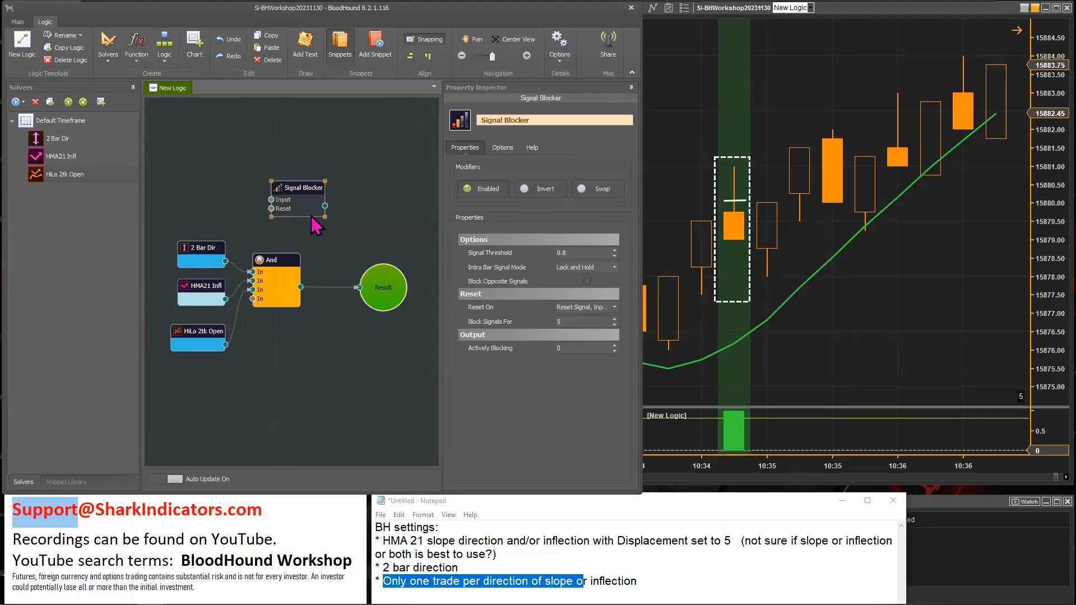
drag(300, 191, 375, 213)
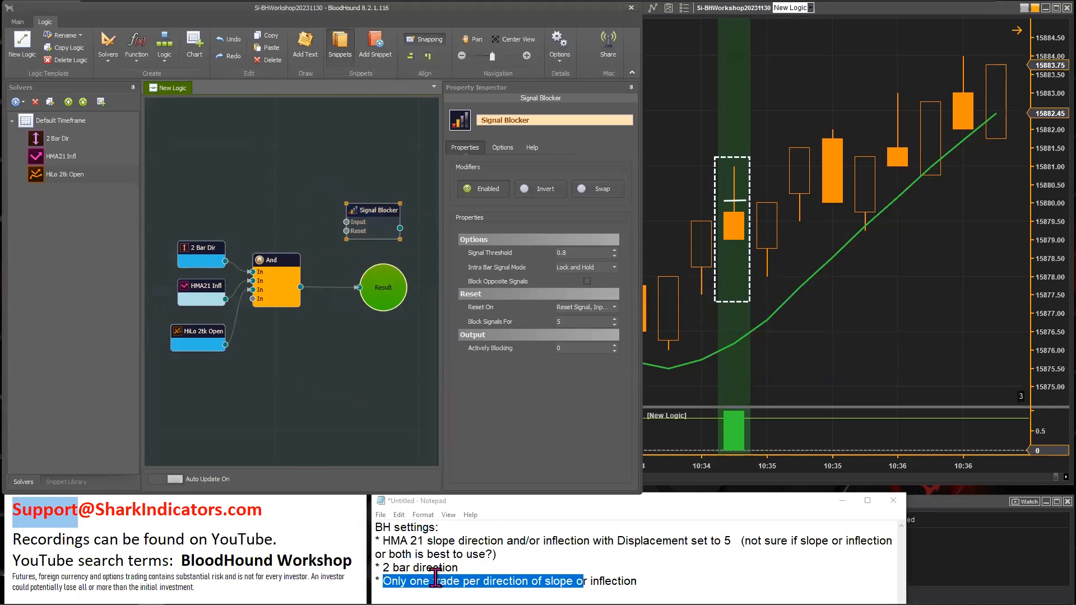
Compare the one-trade-per-direction note with the chart signals and the example entry picture in the browser.
click(410, 582)
drag(391, 581, 480, 581)
click(815, 348)
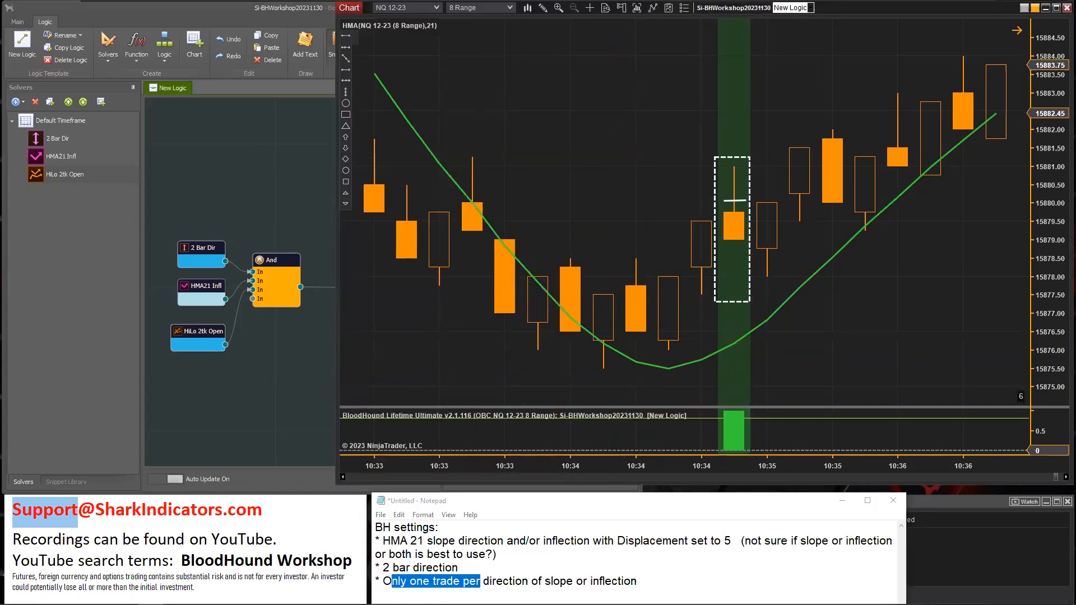
mouse_move(336, 604)
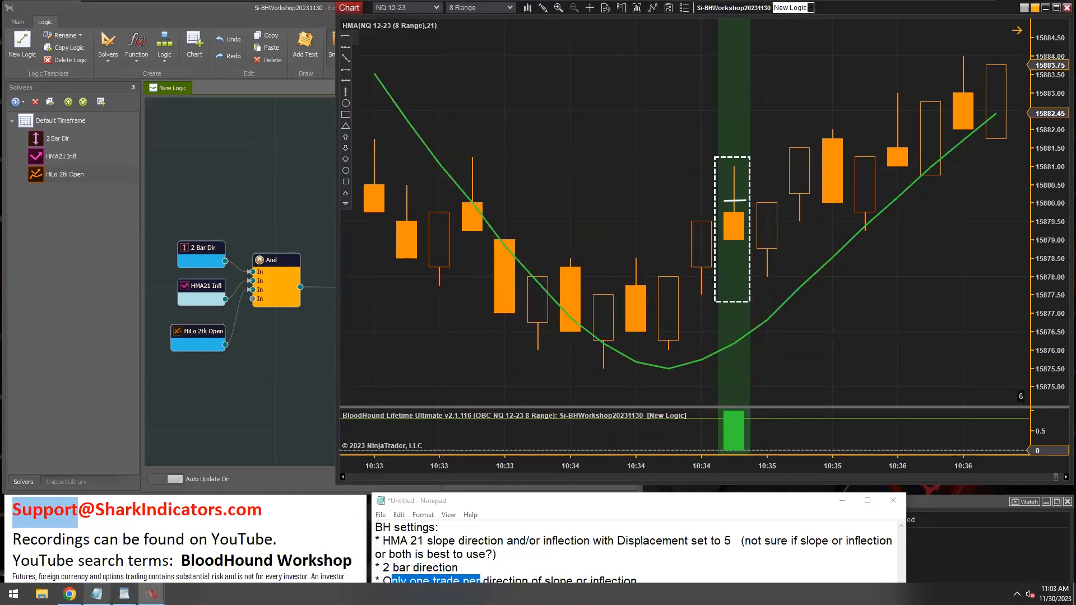
click(69, 594)
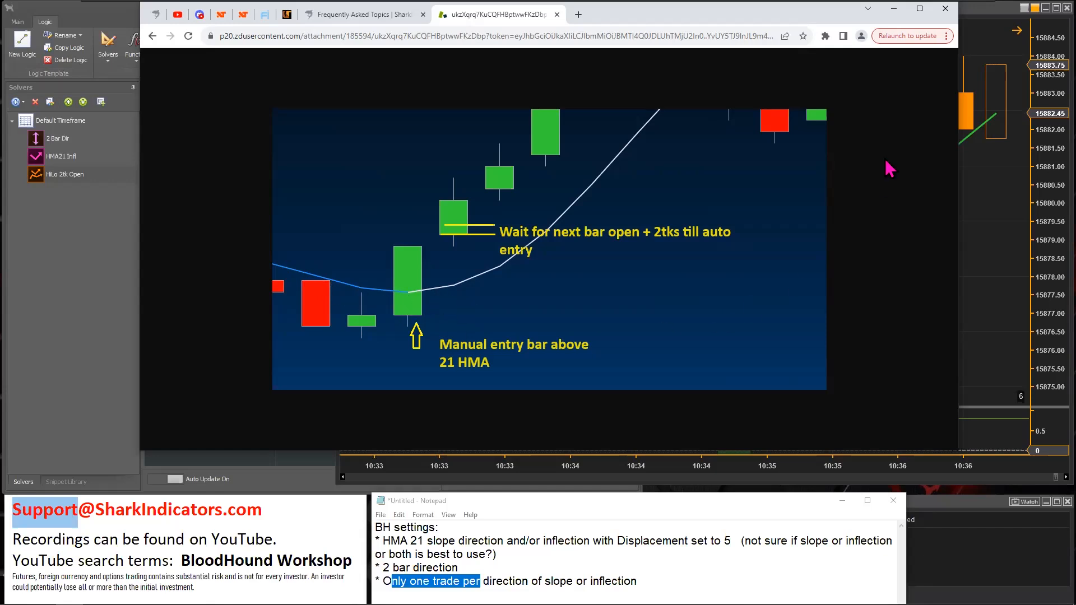
click(895, 10)
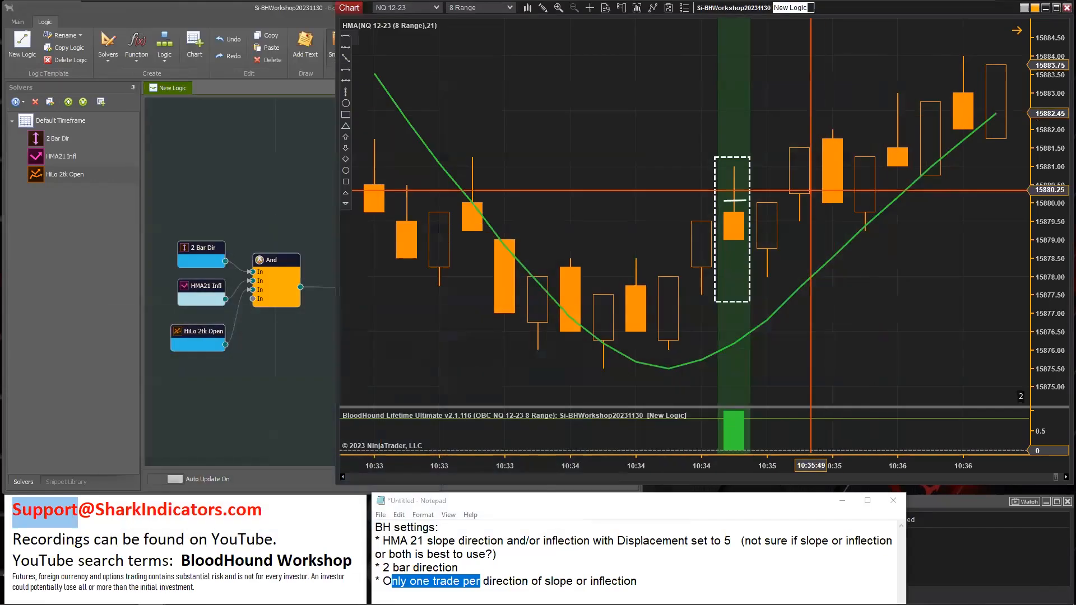
Connect HMA21 Infl directly to Result and move Result well below the Signal Blocker to show the inflection signals.
click(201, 296)
drag(354, 260, 368, 372)
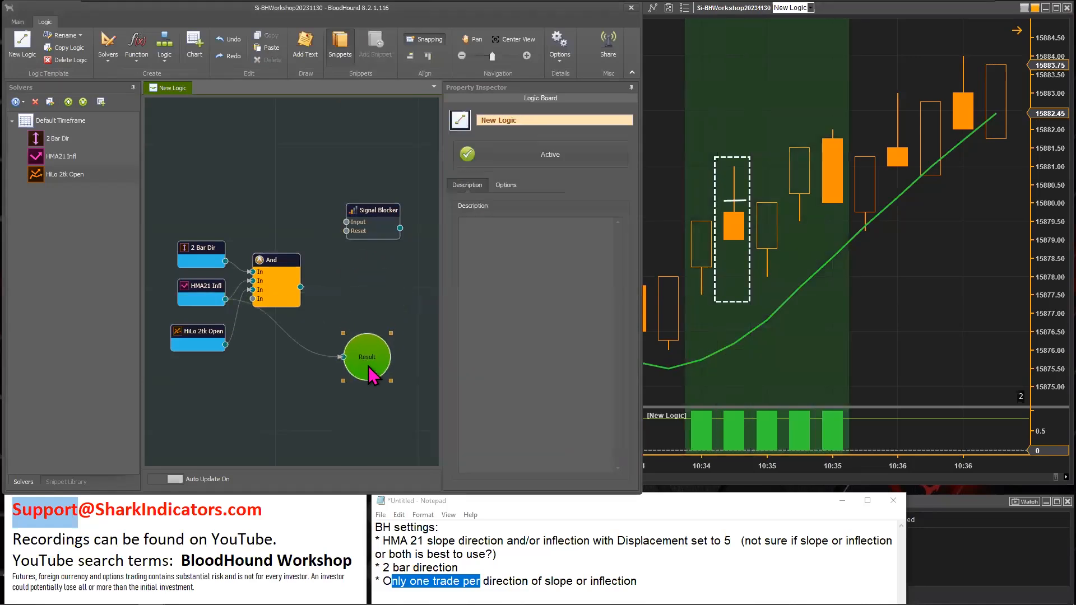
click(815, 347)
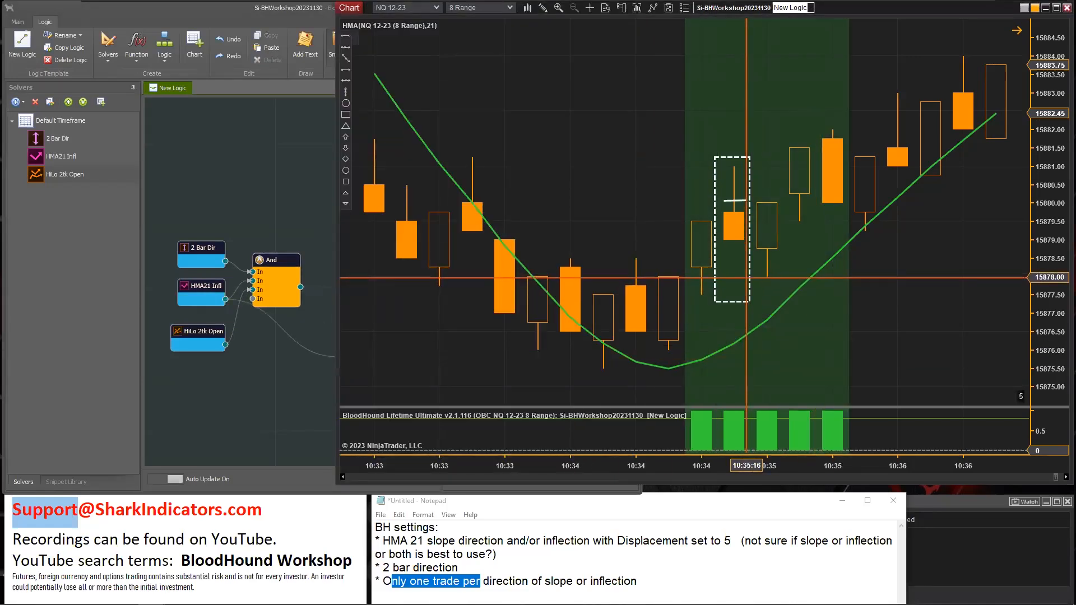
Move the dashed rectangle onto the first green-shaded bar and place a green up arrow under the bar two bars before it.
drag(749, 280, 719, 304)
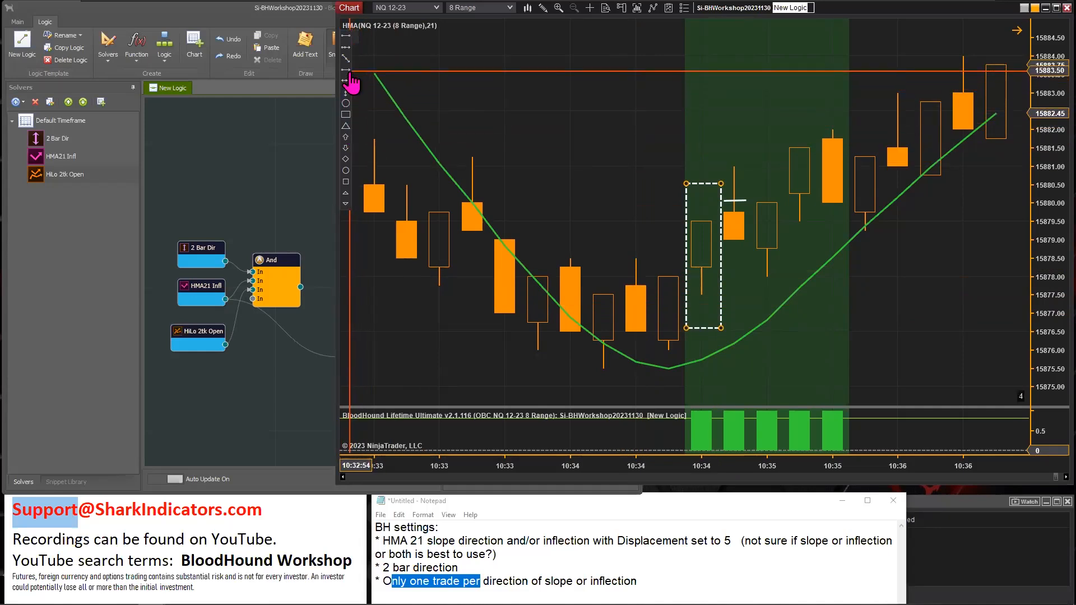
click(345, 136)
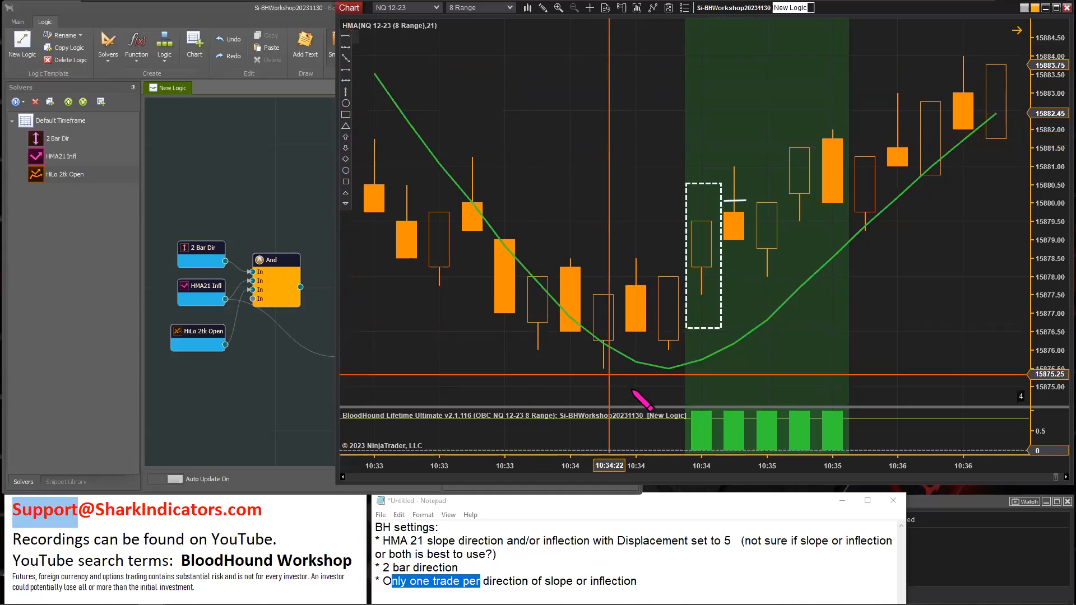
click(636, 363)
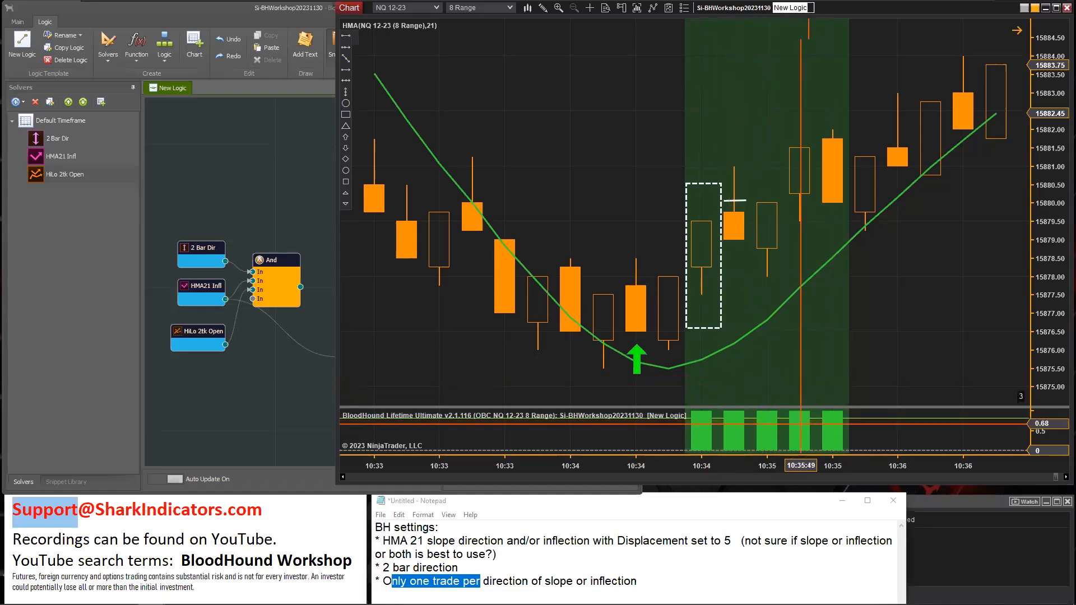
Wire And's output to the Signal Blocker's Input, connect the blocker to Result, and line up the nodes in a row.
click(278, 216)
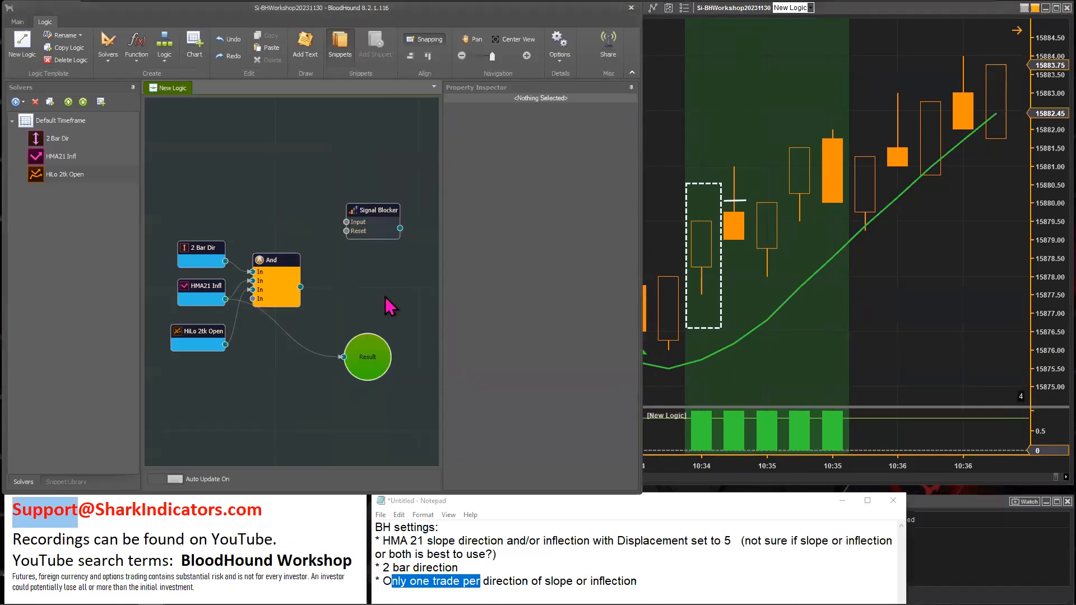
drag(300, 287, 349, 229)
drag(301, 287, 352, 265)
click(522, 41)
drag(332, 423, 279, 434)
drag(358, 250, 398, 261)
ctrl+click(324, 225)
mouse_move(324, 226)
mouse_down()
mouse_move(314, 244)
mouse_move(315, 229)
mouse_up()
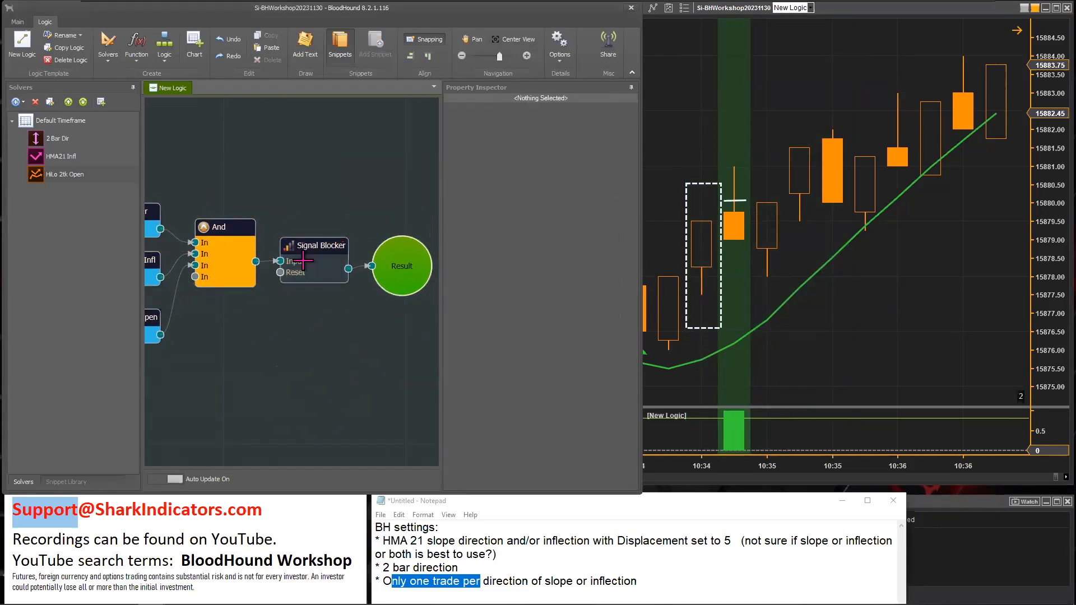
Mark the 10:28 long signal bar with a green up arrow and the next short signal bar with a red down arrow.
click(502, 335)
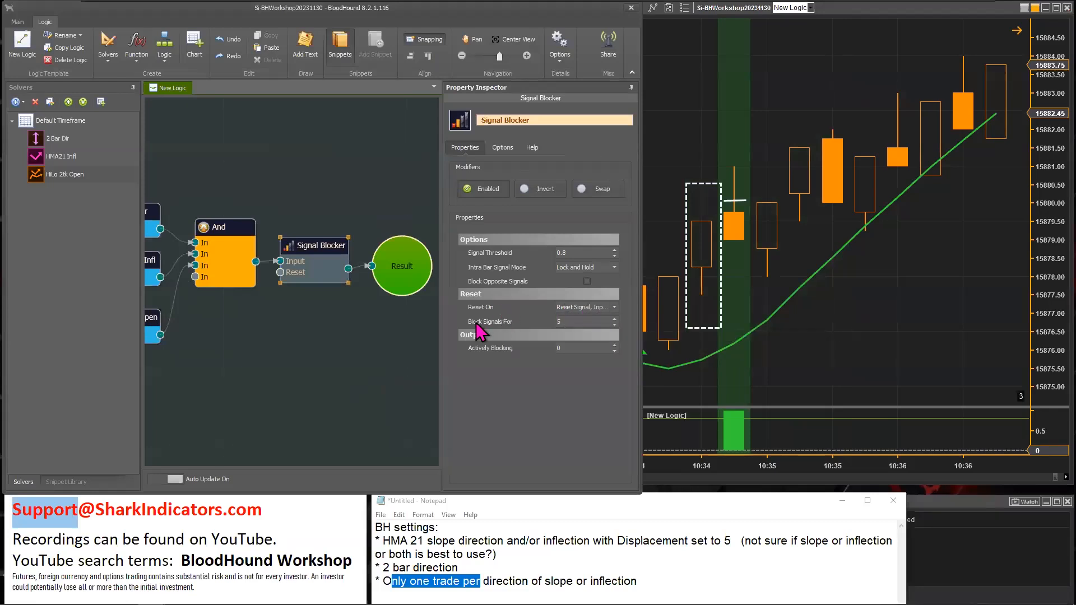
click(843, 336)
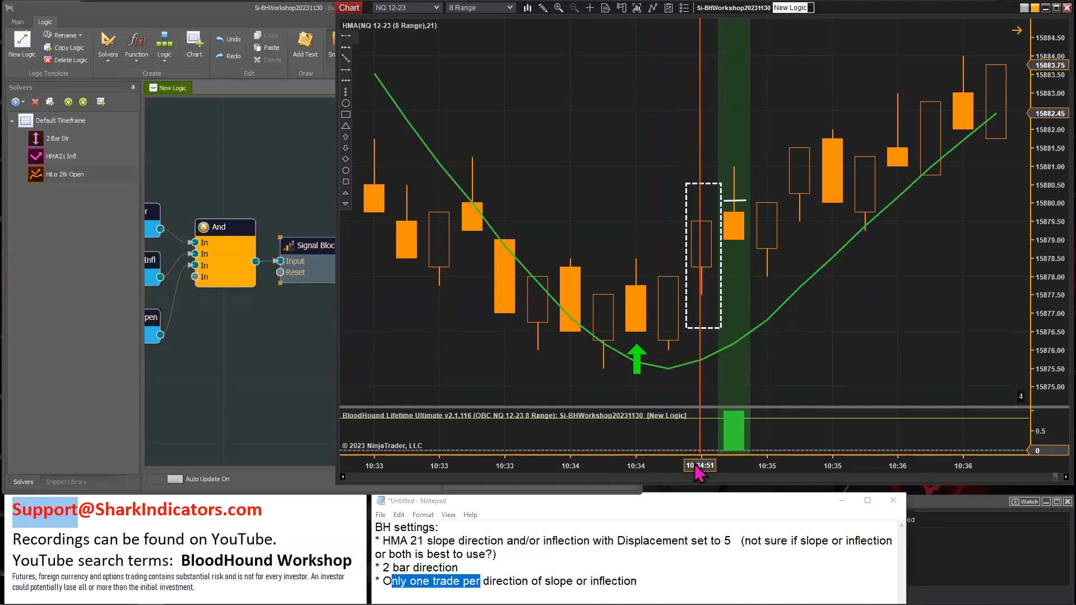
drag(694, 464, 800, 470)
scroll(781, 280, up, 15)
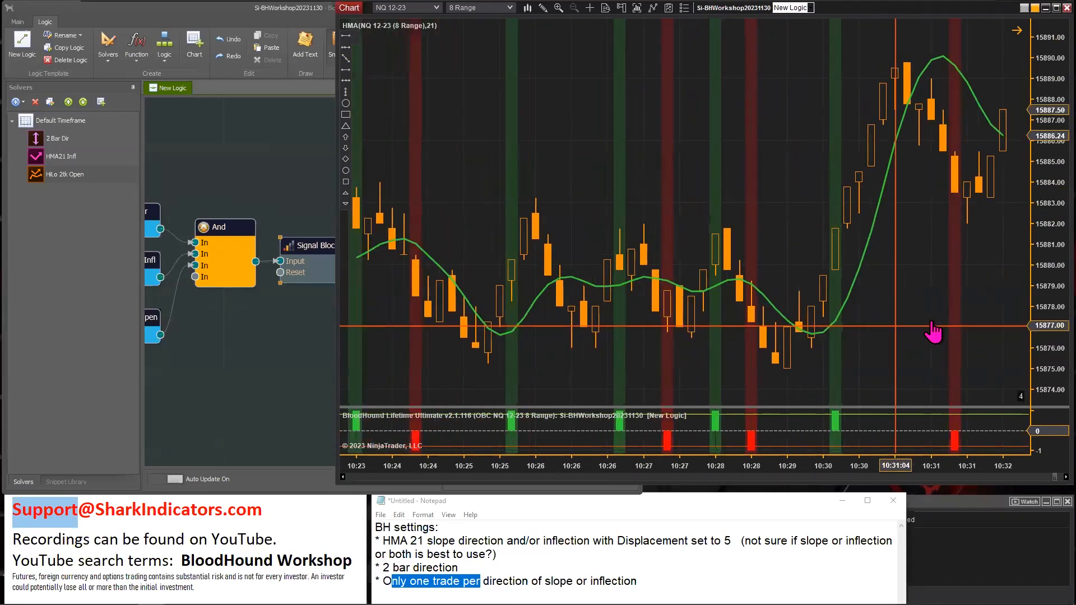
drag(946, 465, 576, 466)
scroll(807, 356, up, 1)
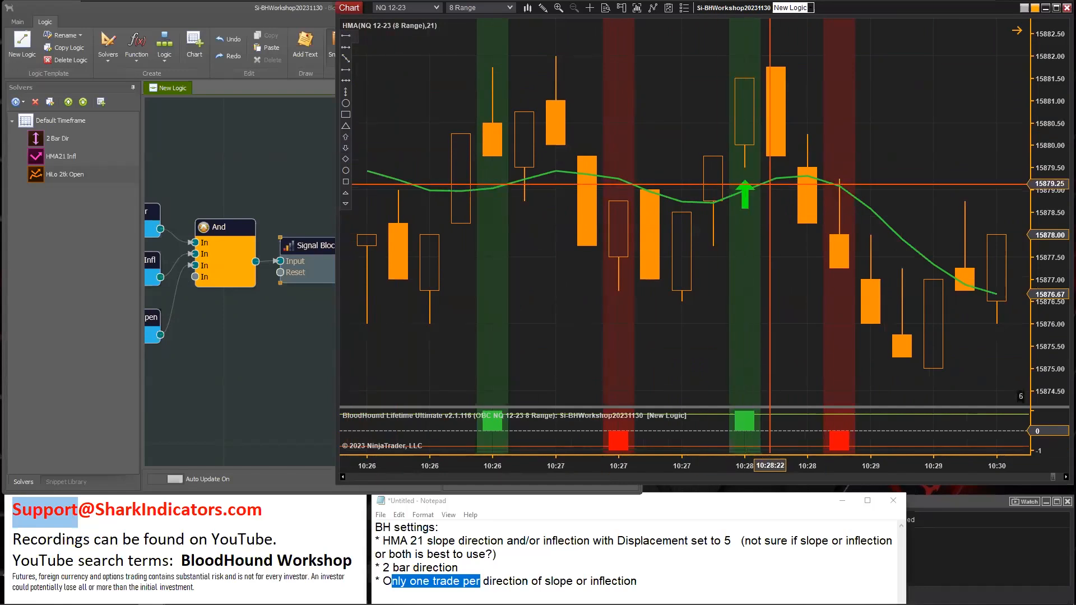
click(813, 178)
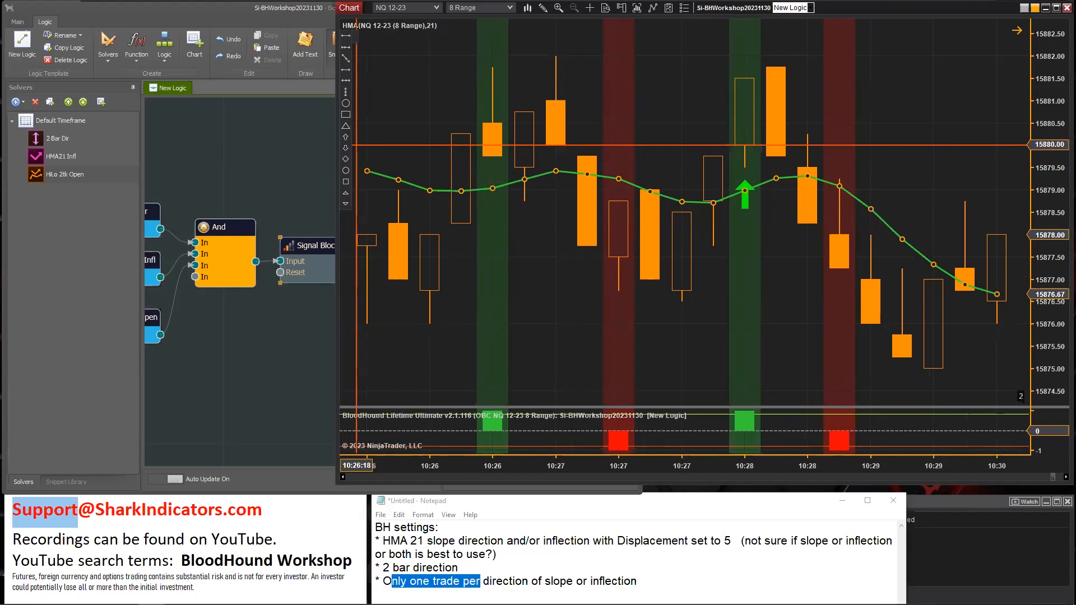
click(839, 163)
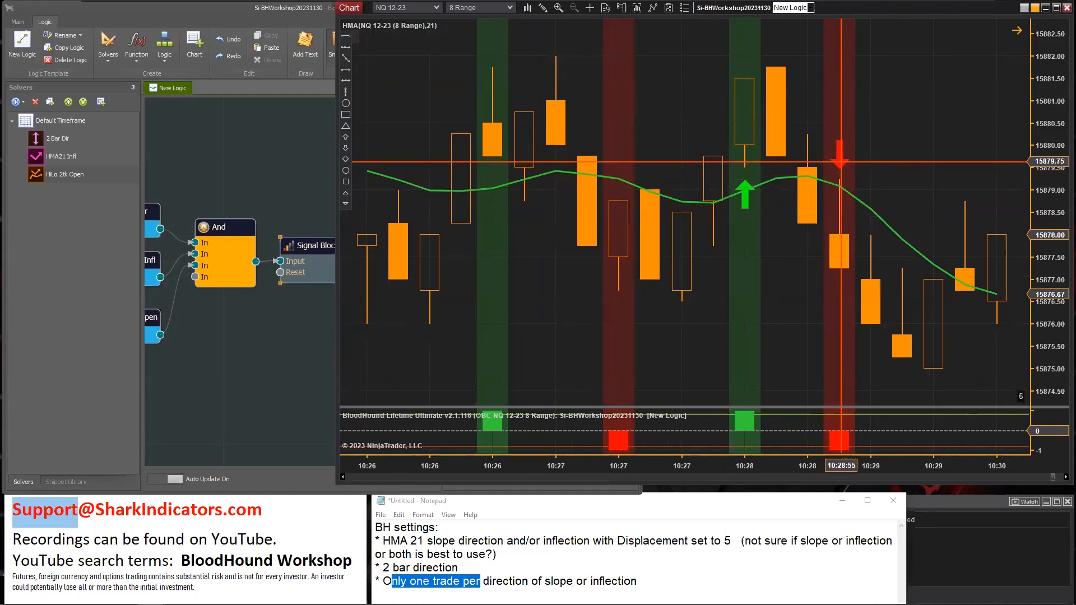
Keep Reset Signal and Input Opposite Signal as the Signal Blocker's reset conditions and set Actively Blocking to 0.2.
click(322, 257)
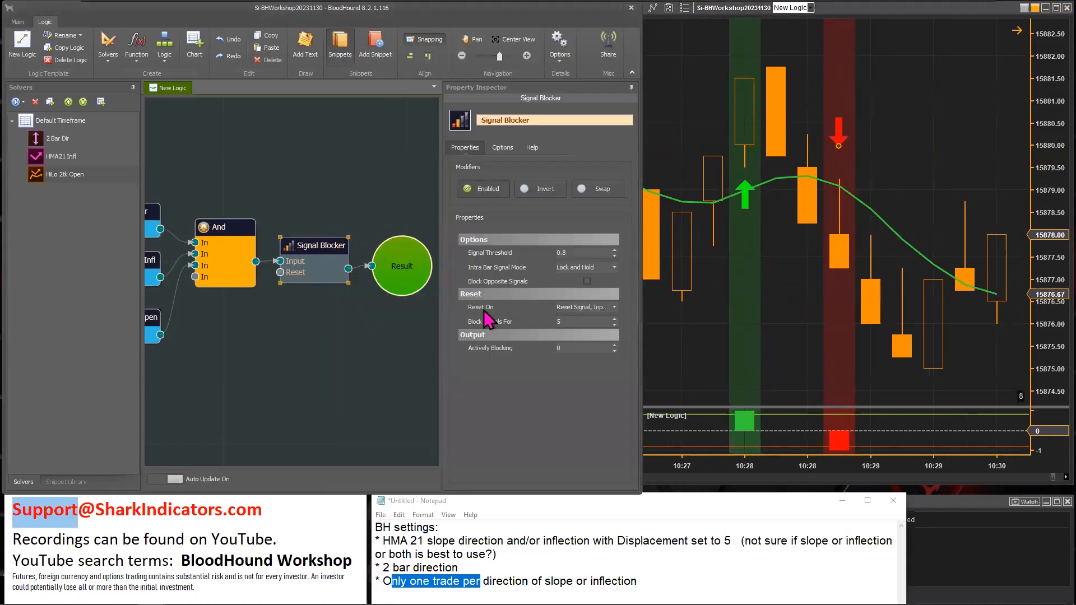
mouse_move(495, 312)
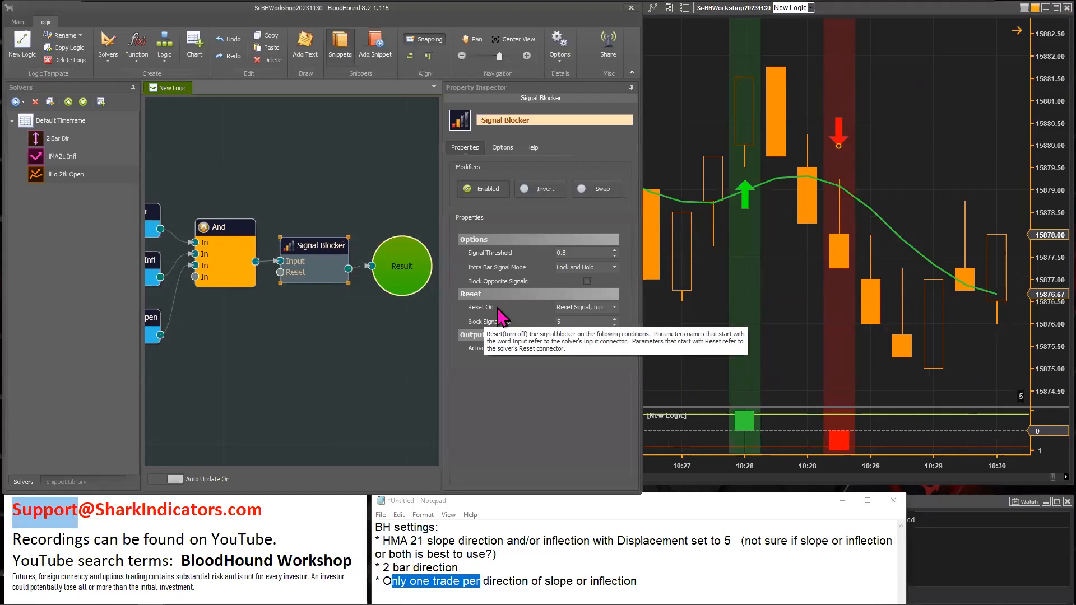
click(614, 307)
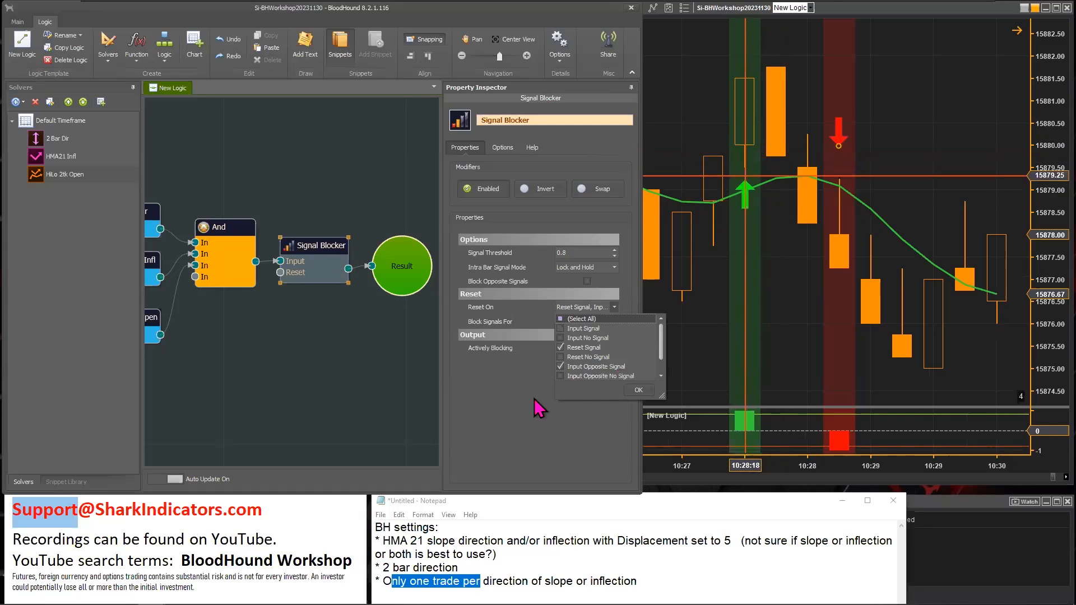
click(638, 391)
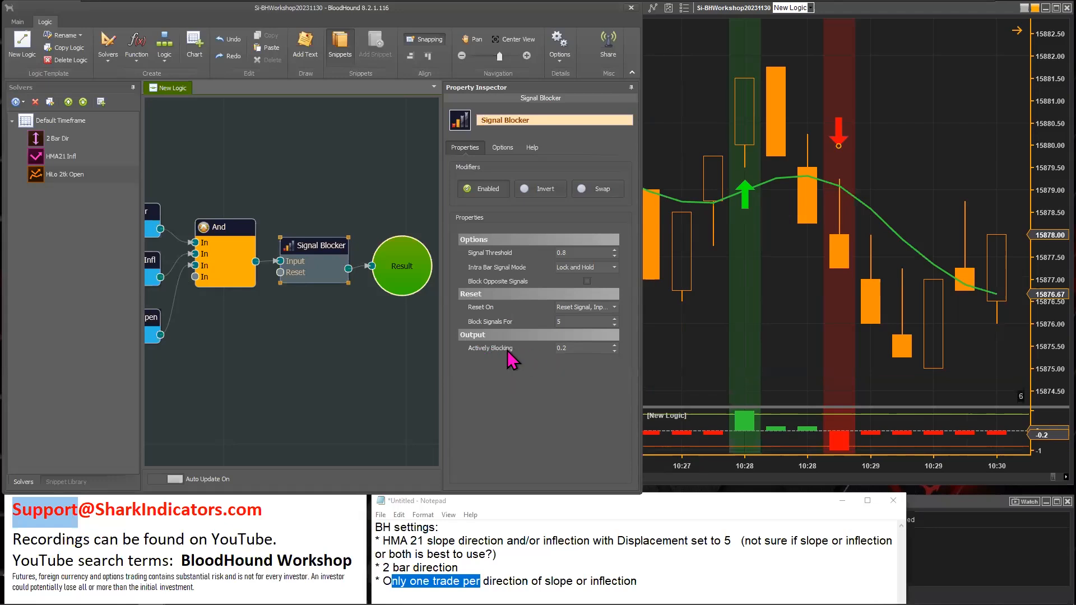
Draw a white arrow line on the chart pointing to the top of the 10:25 long signal bar.
click(691, 373)
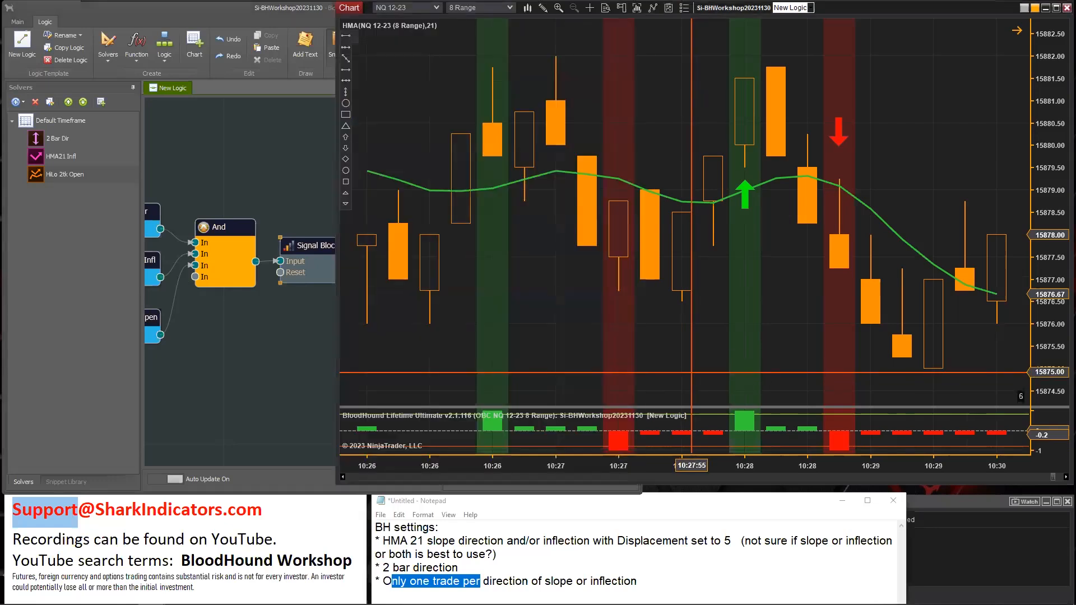
drag(587, 358, 812, 351)
drag(533, 355, 745, 351)
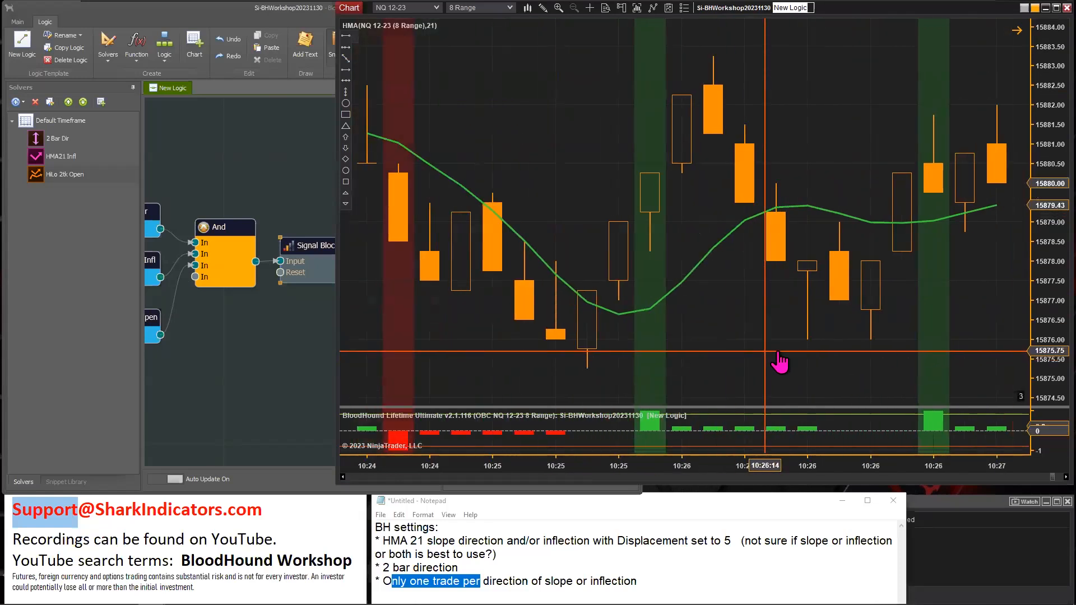
click(346, 70)
click(569, 116)
click(643, 174)
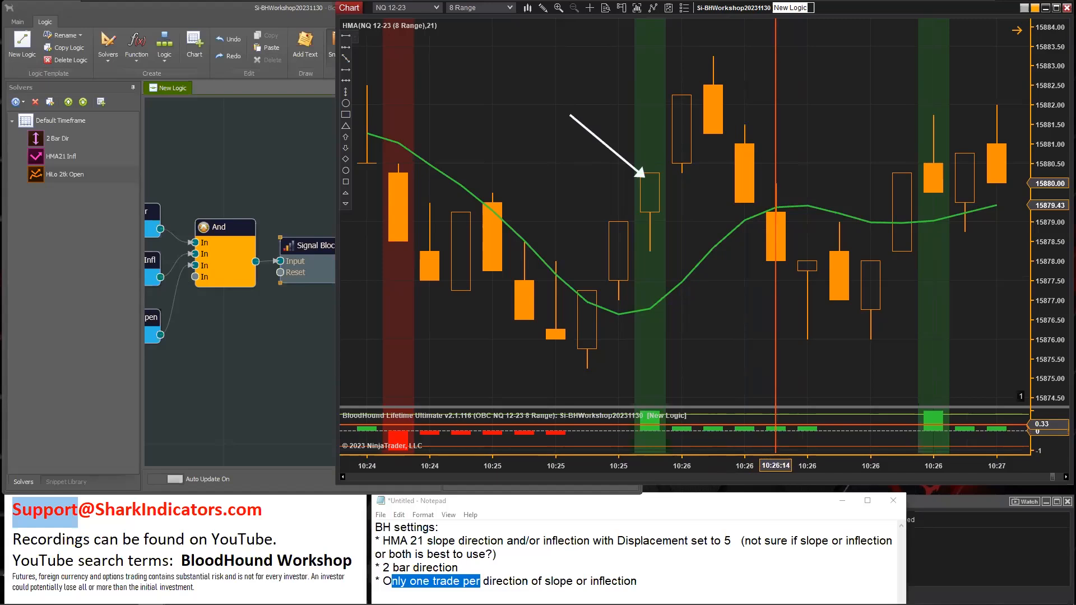
Review the Signal Blocker's output settings, then compare the HMA line with the arrow-marked long and short signal bars.
click(301, 251)
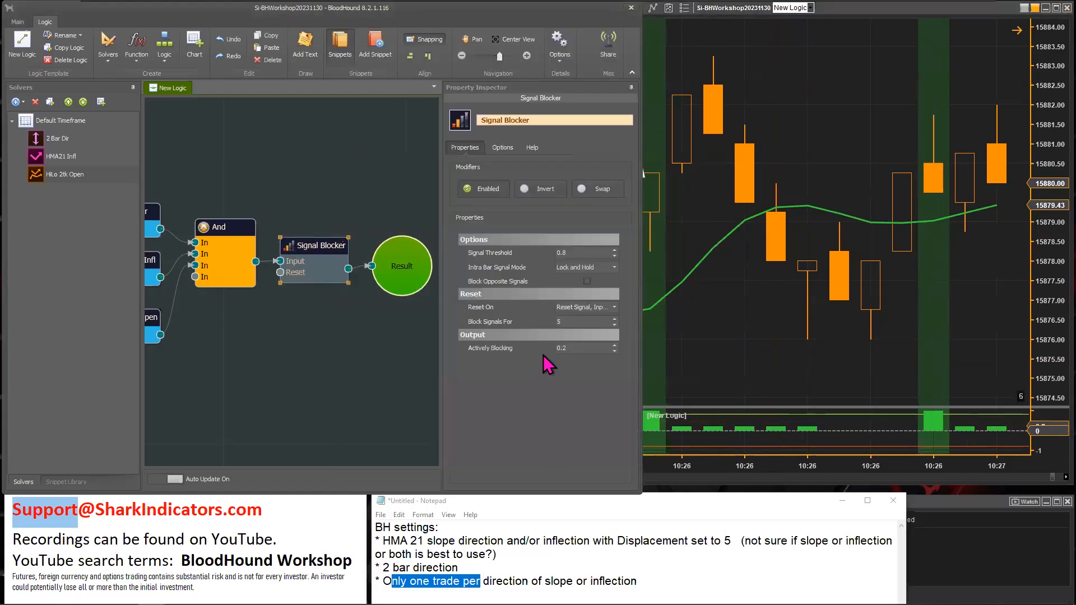
mouse_move(496, 351)
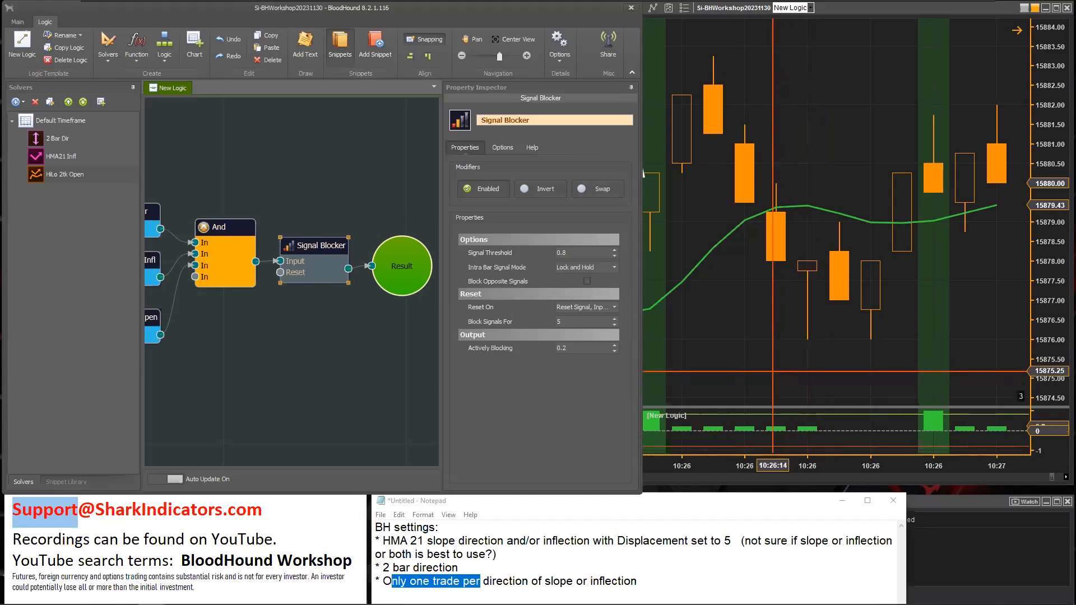
click(687, 373)
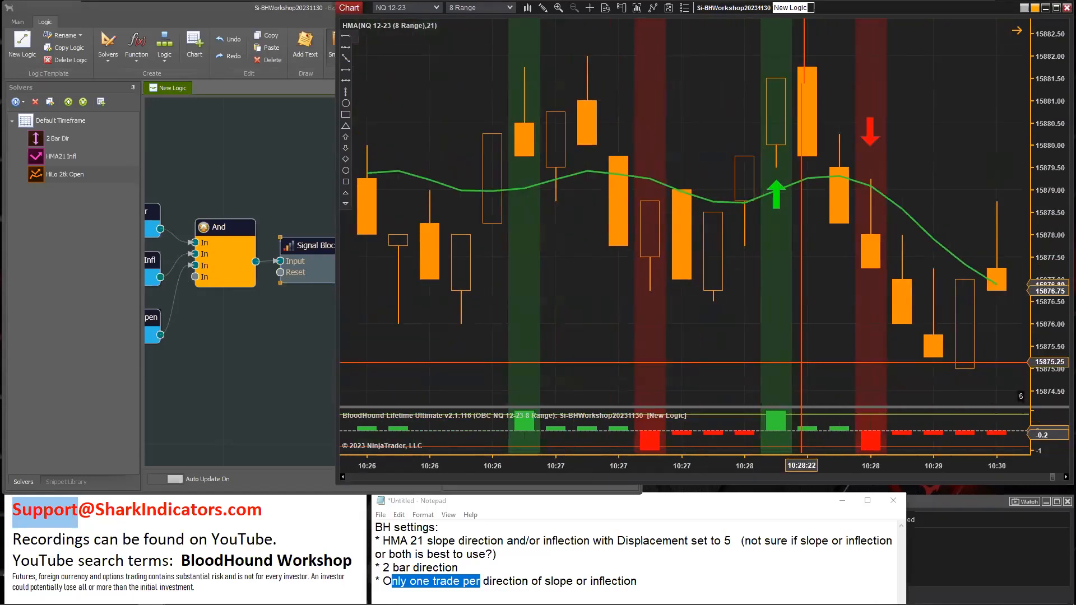
drag(790, 370, 823, 368)
drag(642, 352, 832, 359)
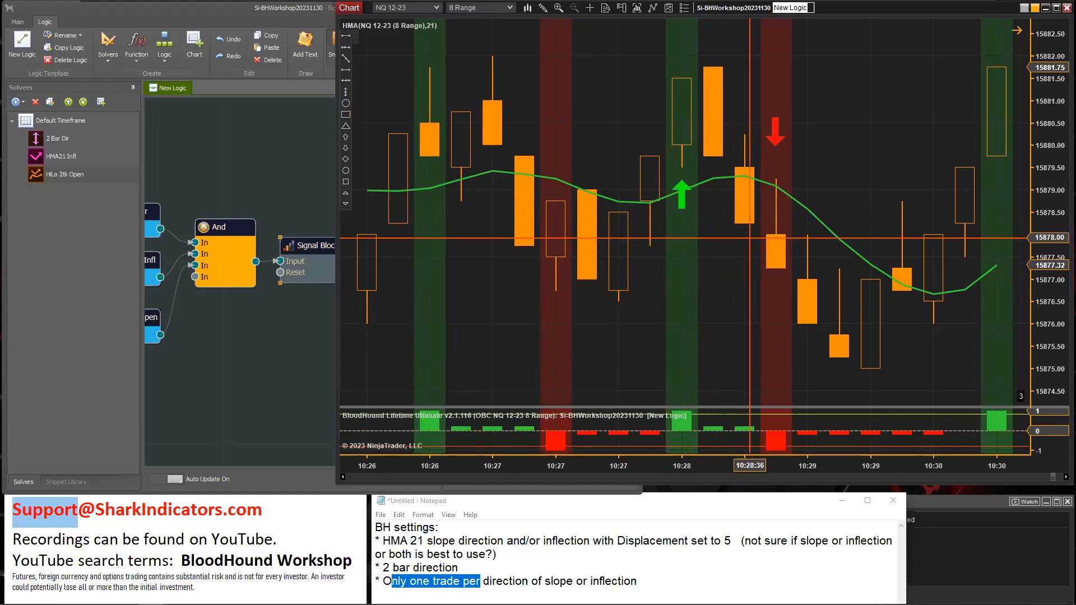
click(738, 176)
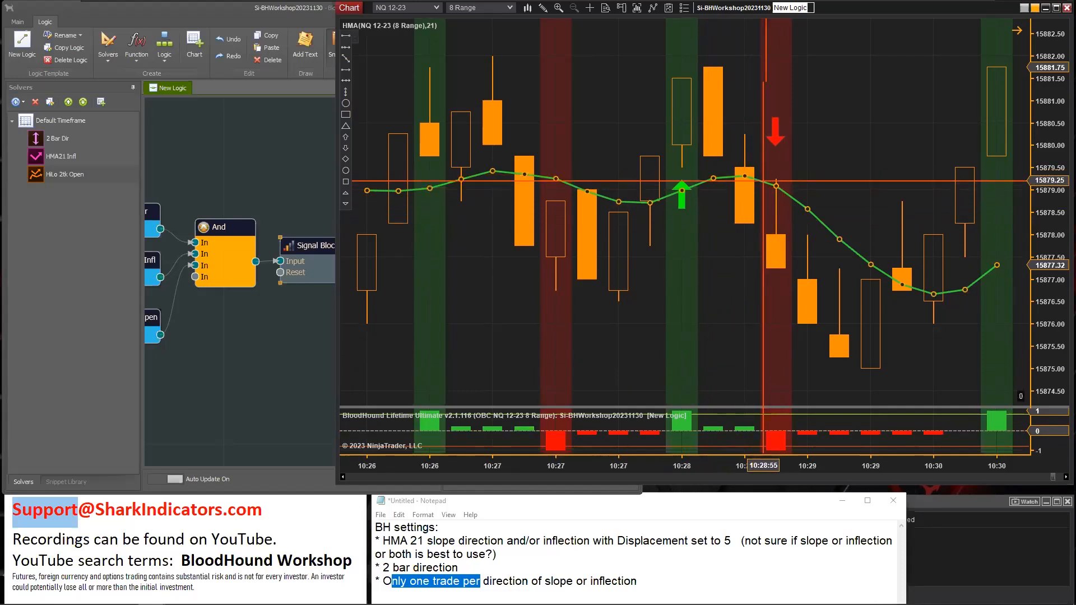
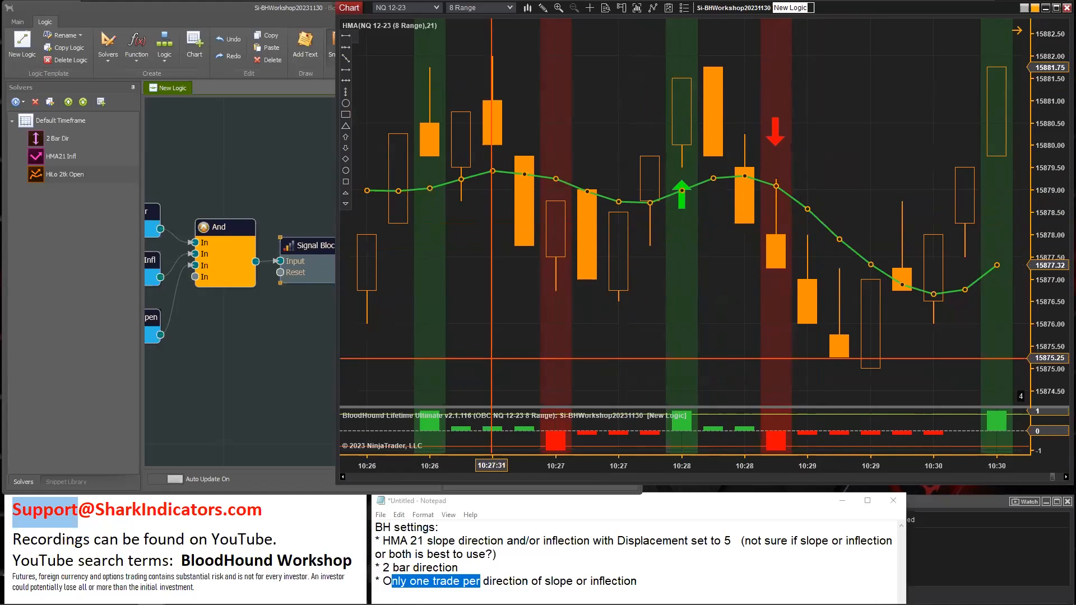
Move the HMA21 Infl node down slightly and wire its output to the Signal Blocker's Reset input.
click(260, 375)
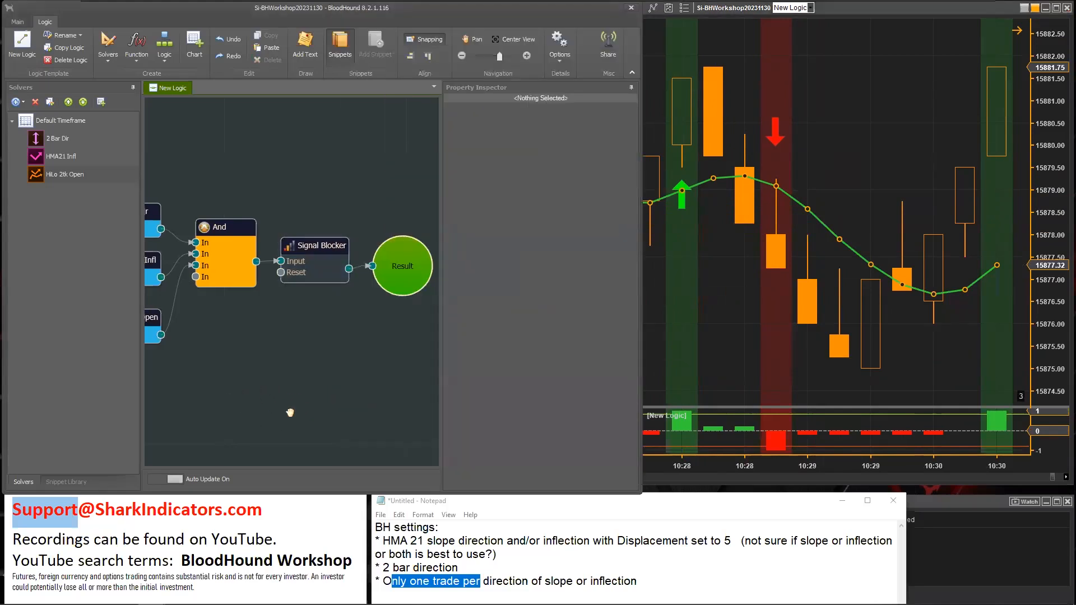
drag(243, 401, 297, 415)
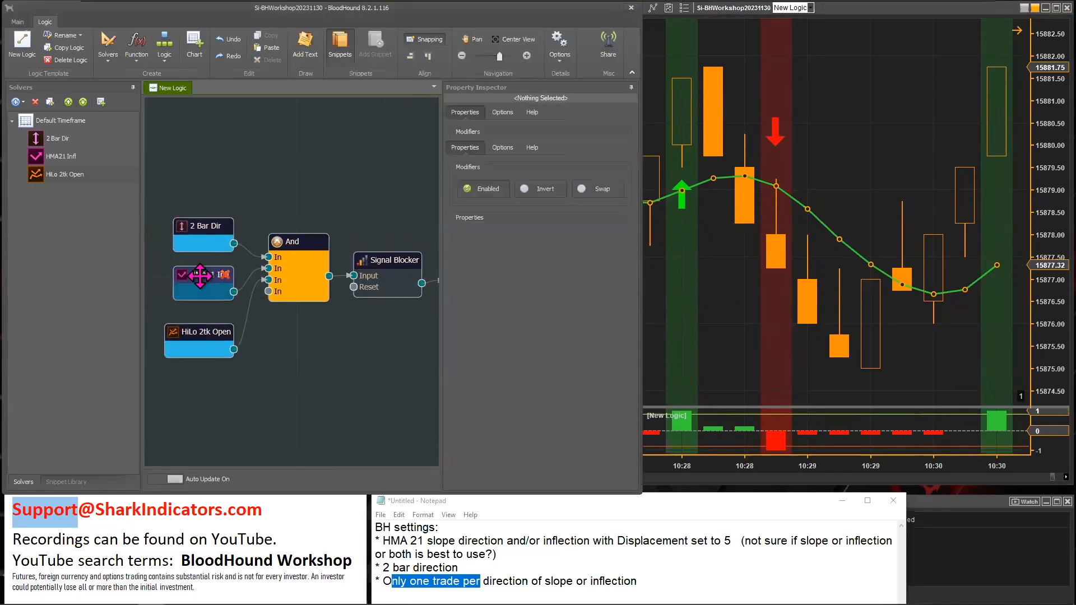
drag(197, 276, 198, 289)
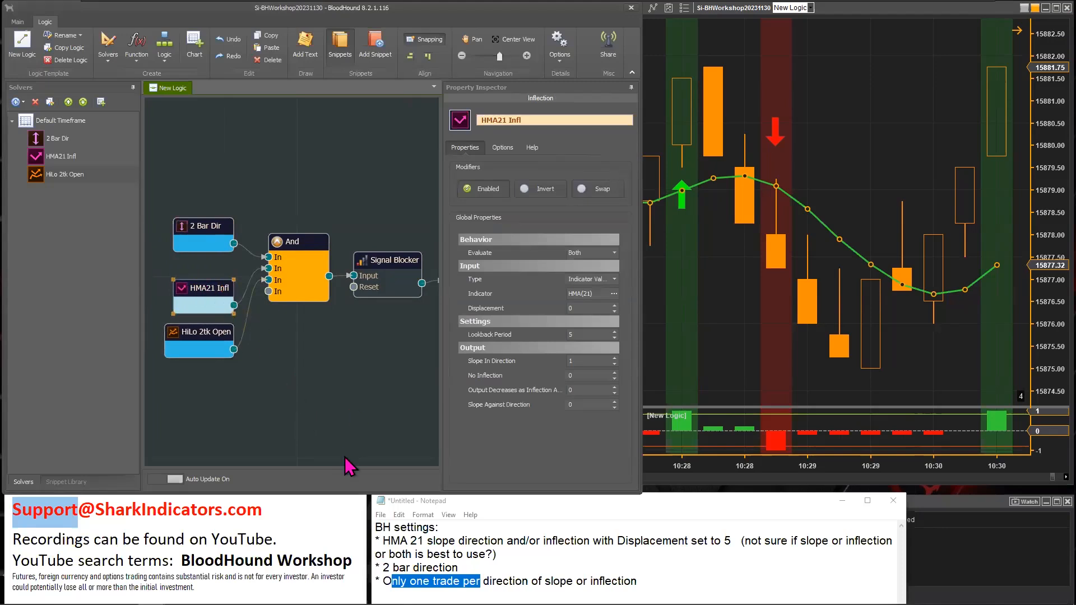
drag(236, 304, 352, 291)
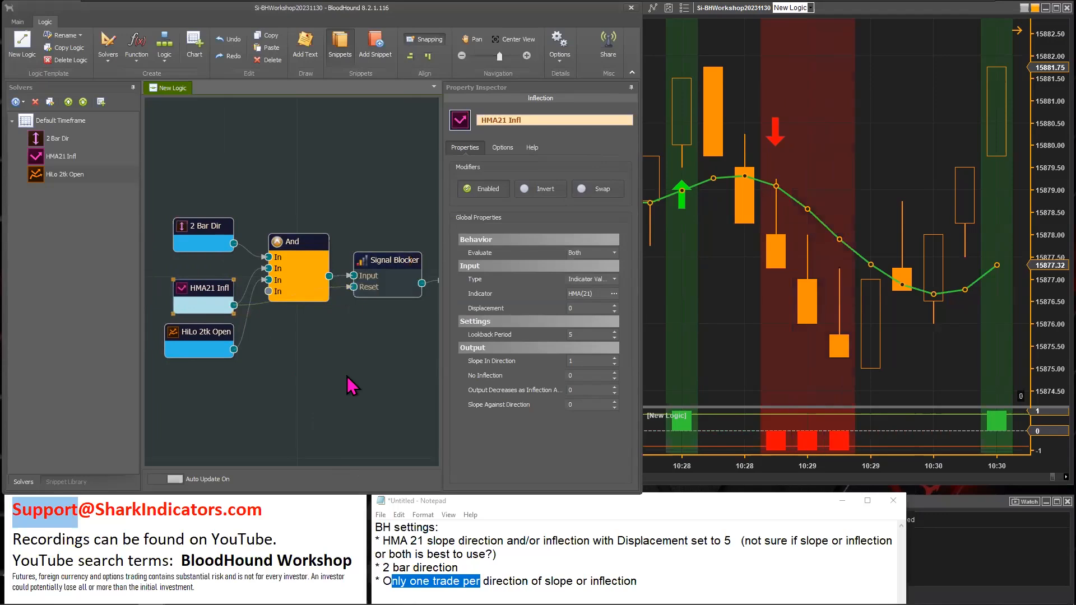
Set the Signal Blocker to reset on Input Opposite Signal and Reset Opposite Signal, and move its node lower on the logic board.
click(387, 260)
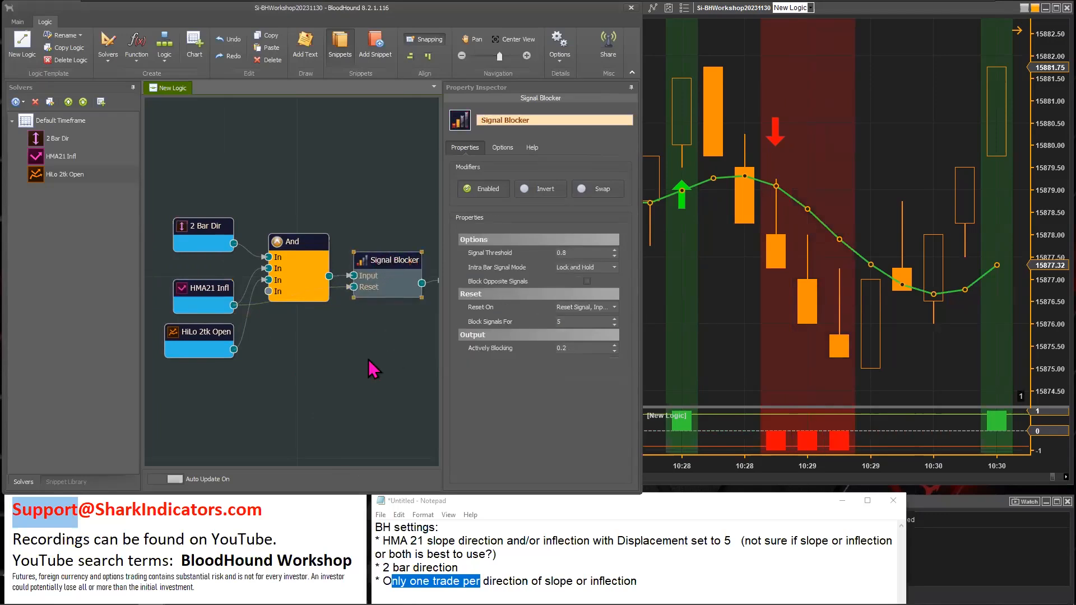
click(615, 308)
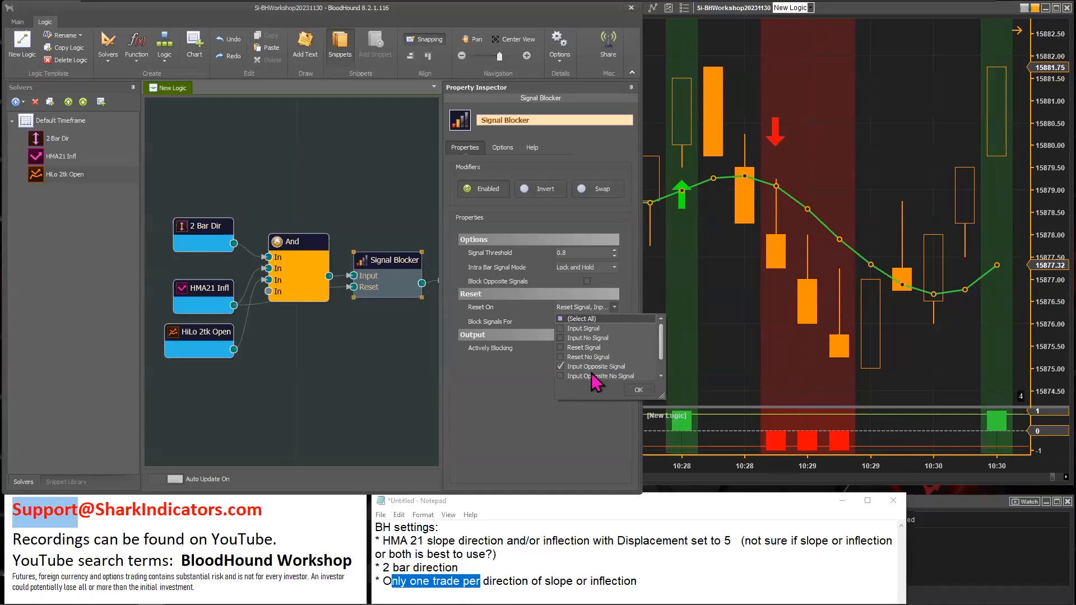
drag(664, 395, 672, 439)
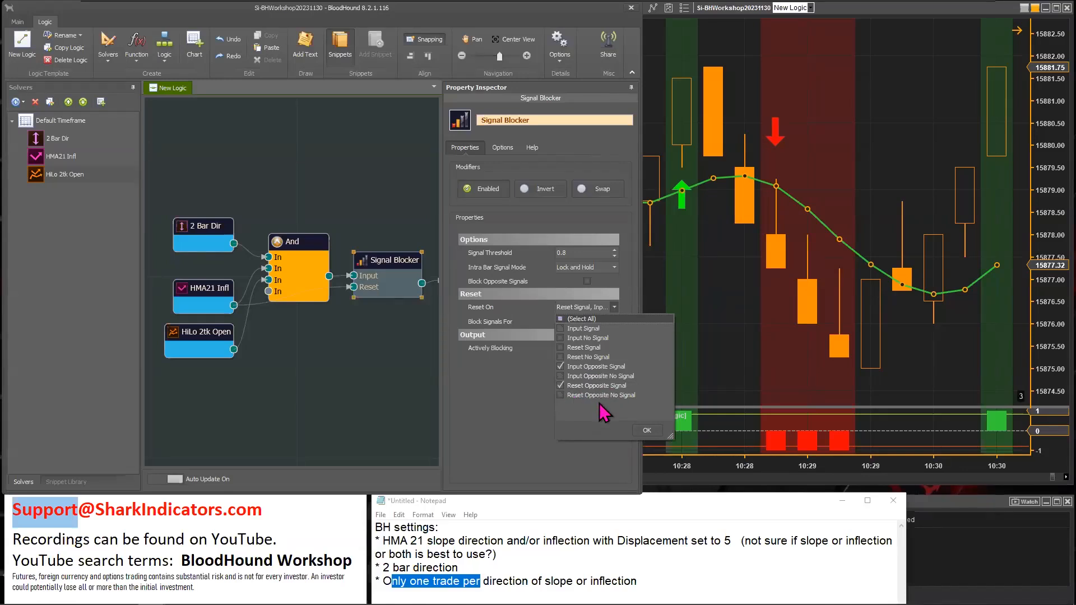
click(646, 430)
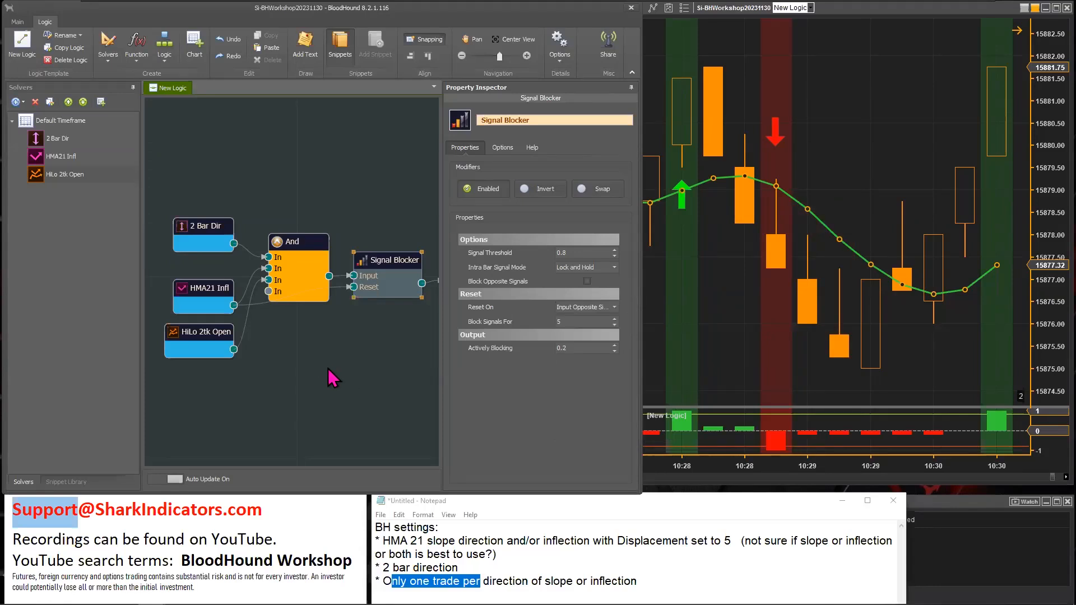
drag(384, 257, 384, 284)
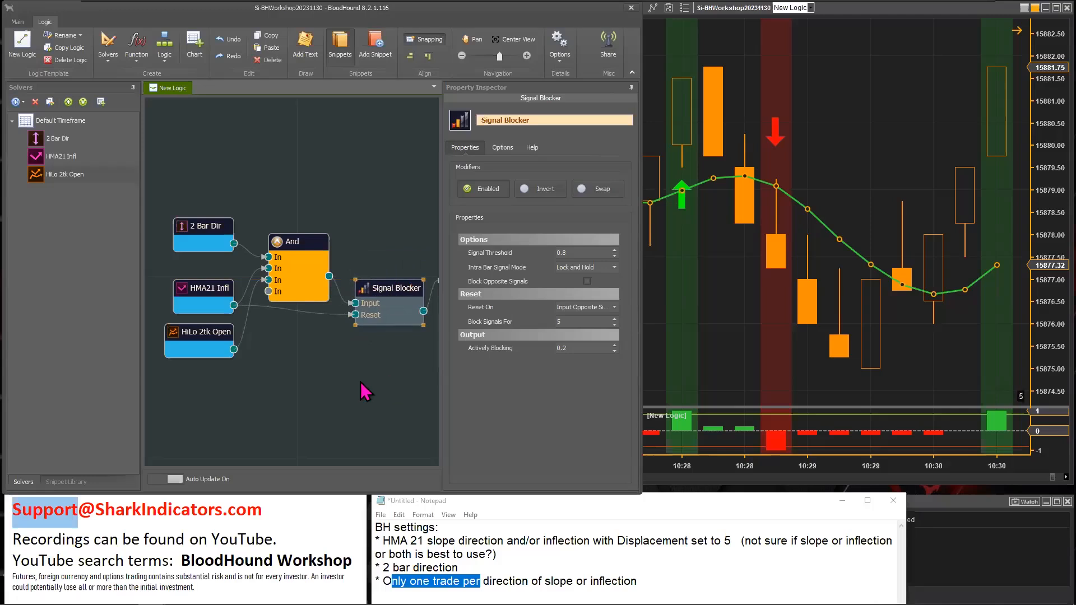
Review the Signal Blocker's selected reset conditions against the signal bars on the chart.
click(612, 308)
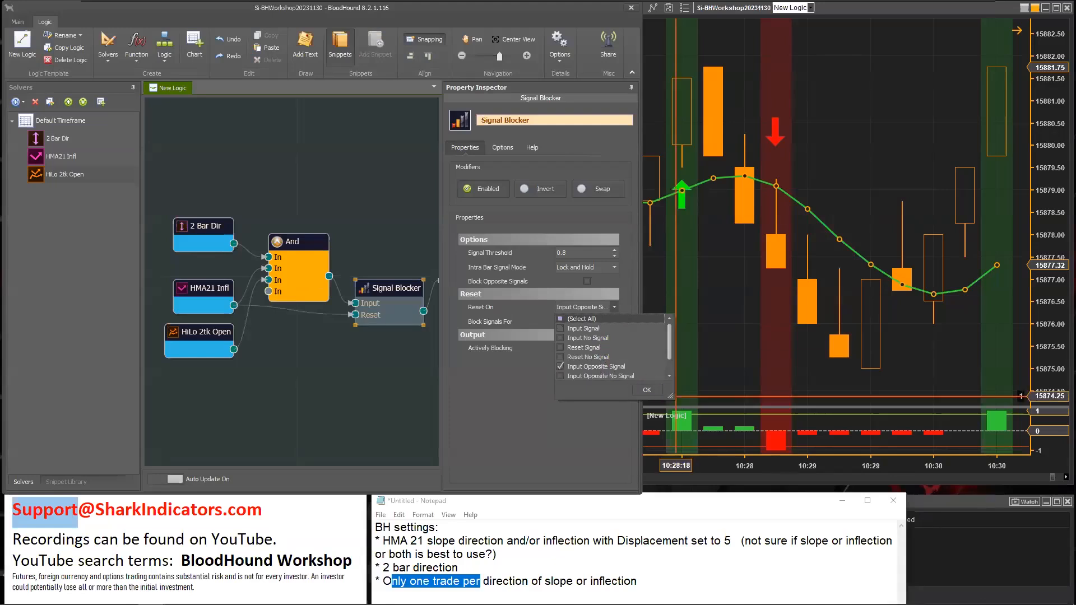
drag(670, 396, 673, 432)
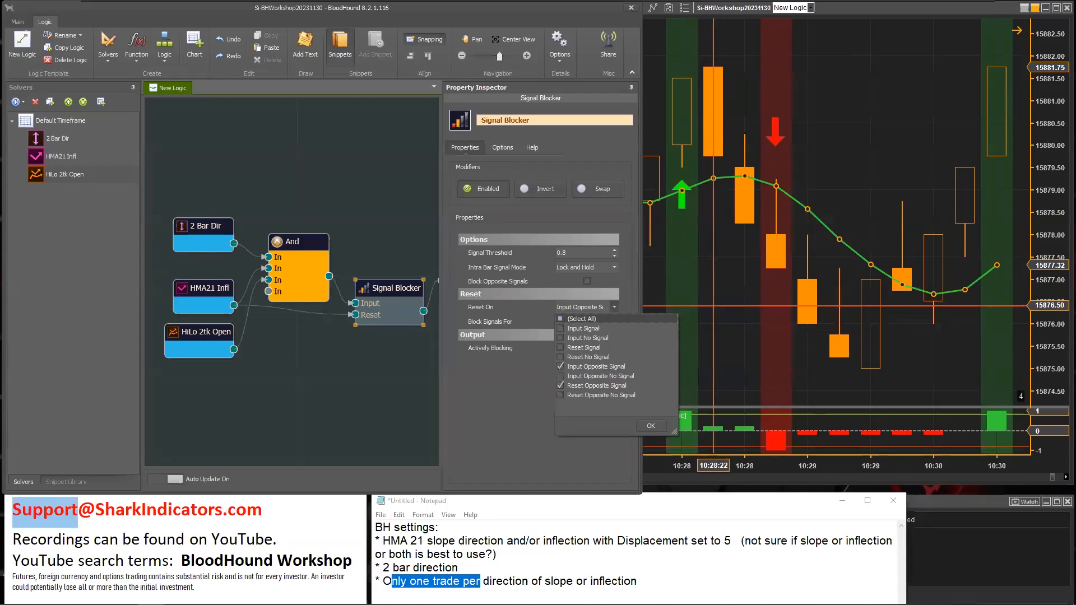
click(531, 468)
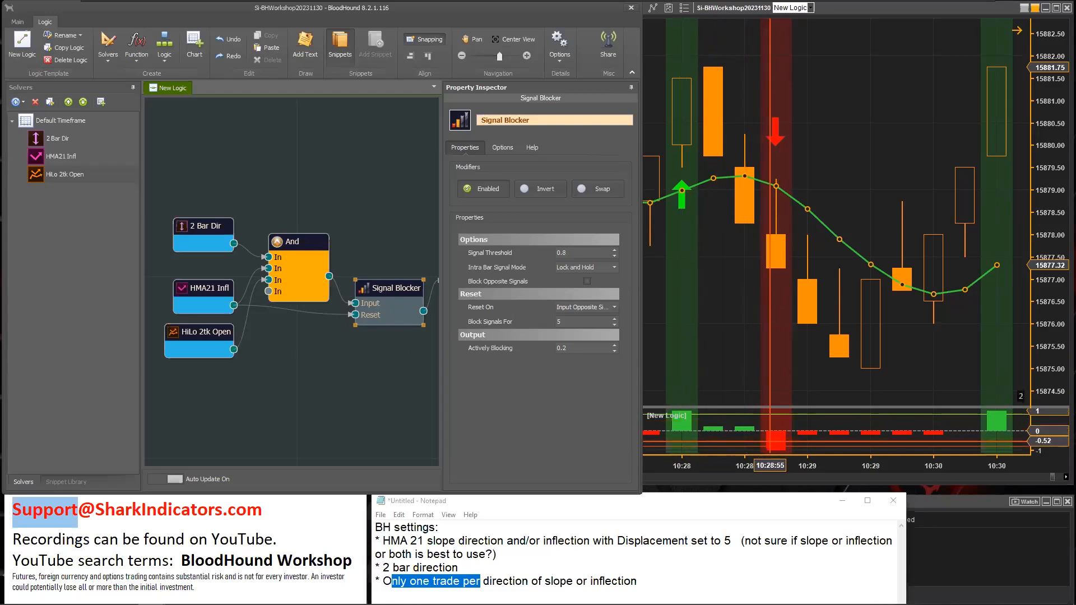
click(614, 307)
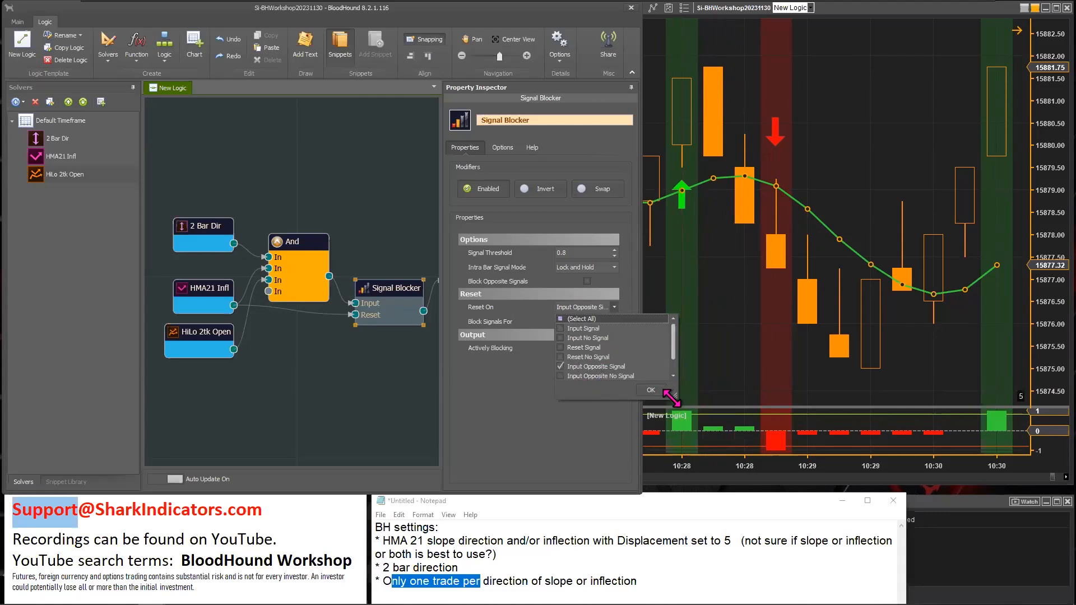
drag(673, 395, 671, 446)
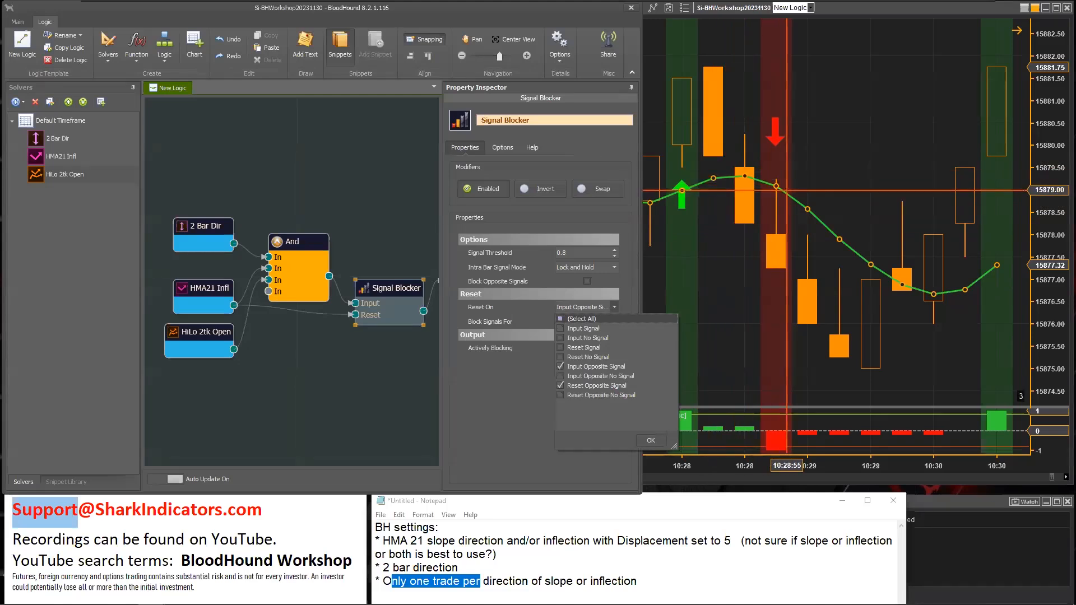
Auto-hide the solver list, move the Result node lower, and wire HMA21 Infl's output directly to Result.
click(188, 289)
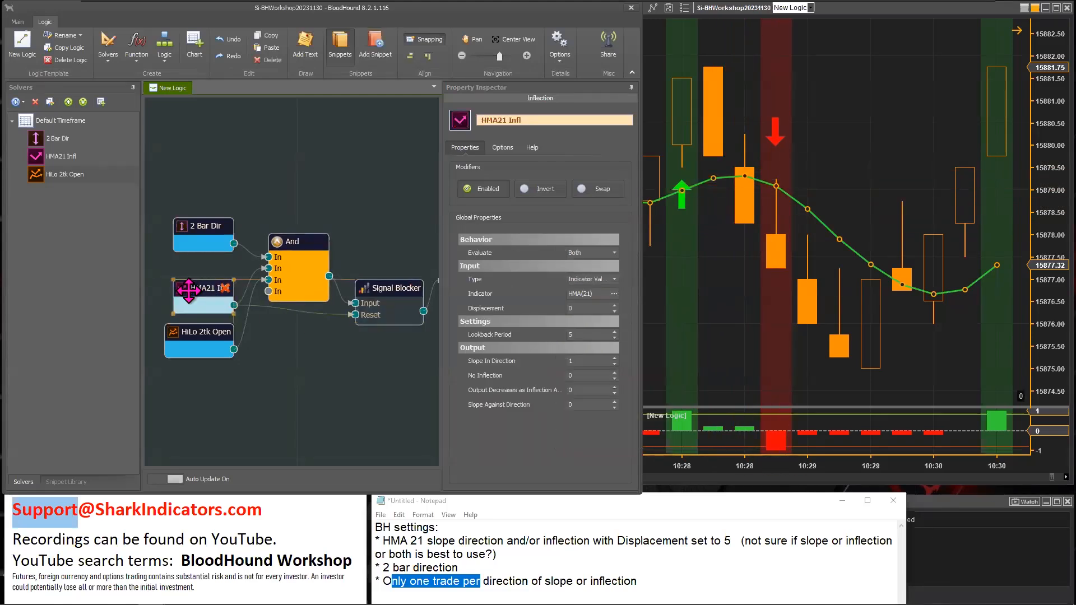
drag(346, 412, 308, 411)
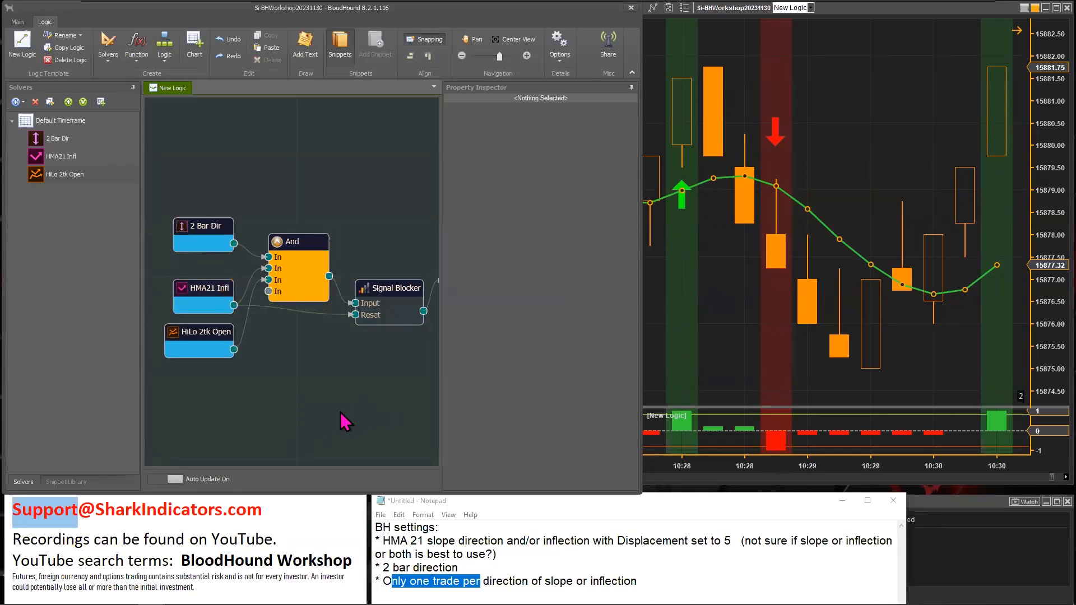
scroll(292, 403, down, 2)
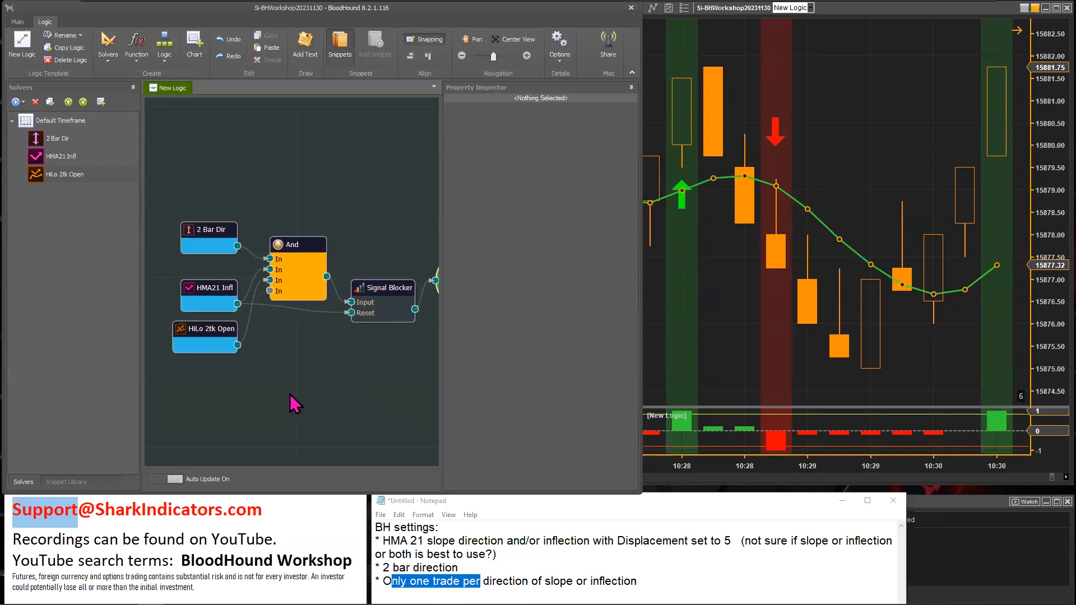
click(133, 88)
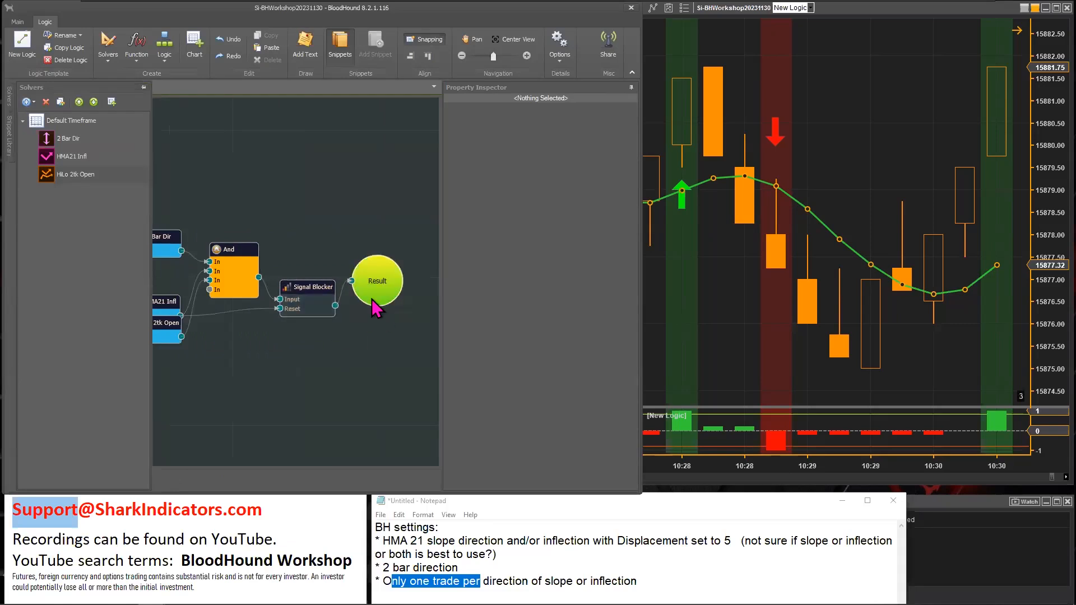
drag(371, 299, 366, 383)
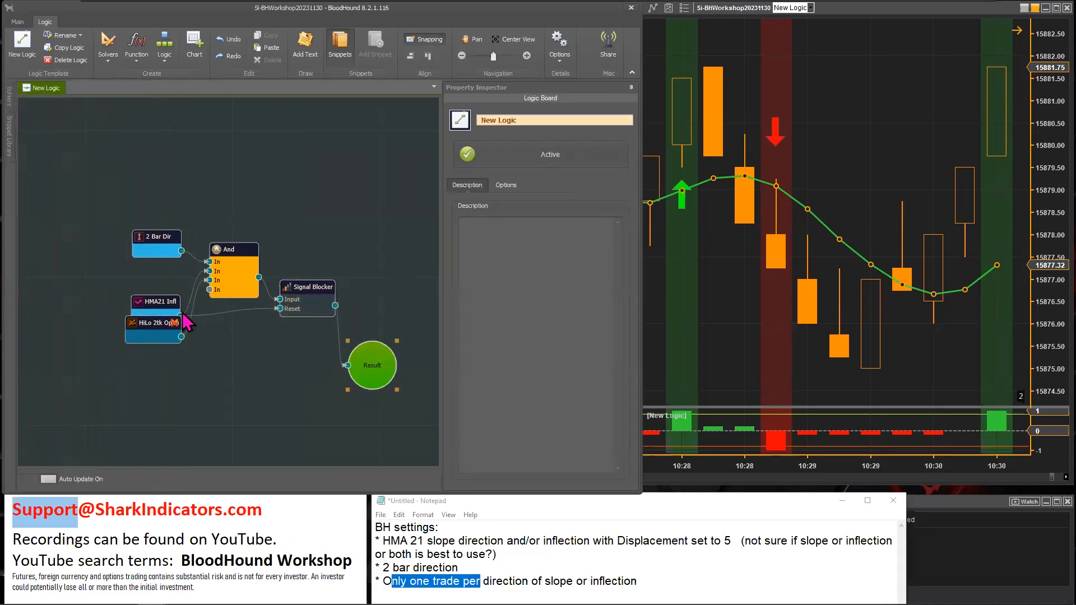
mouse_move(152, 306)
mouse_down()
mouse_move(157, 278)
mouse_move(348, 364)
mouse_up()
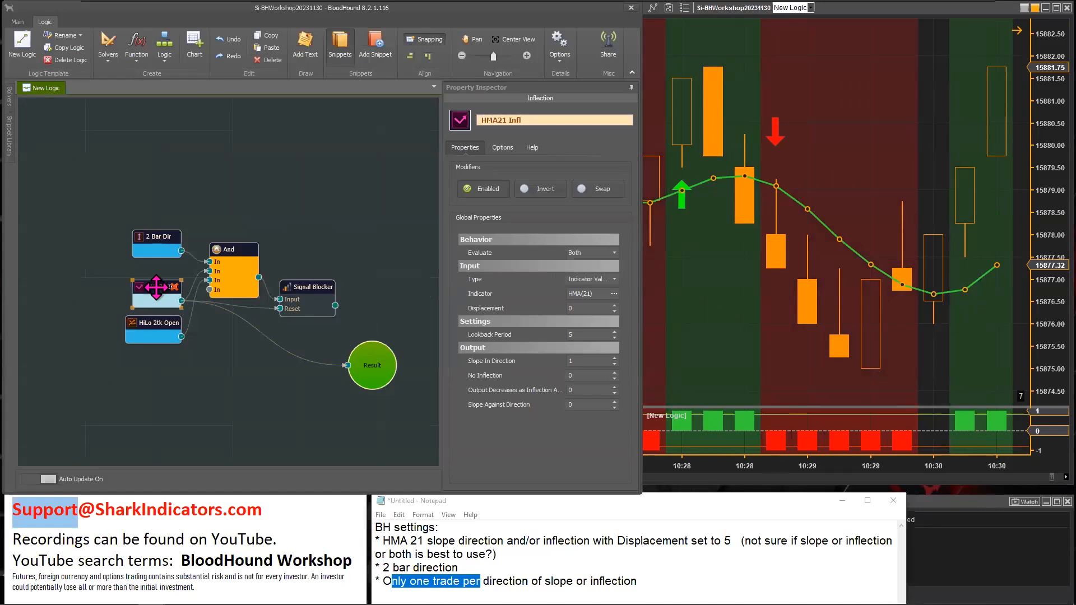
Draw a dashed rectangle around the five short-signal output bars starting at the red down arrow's bar.
click(722, 329)
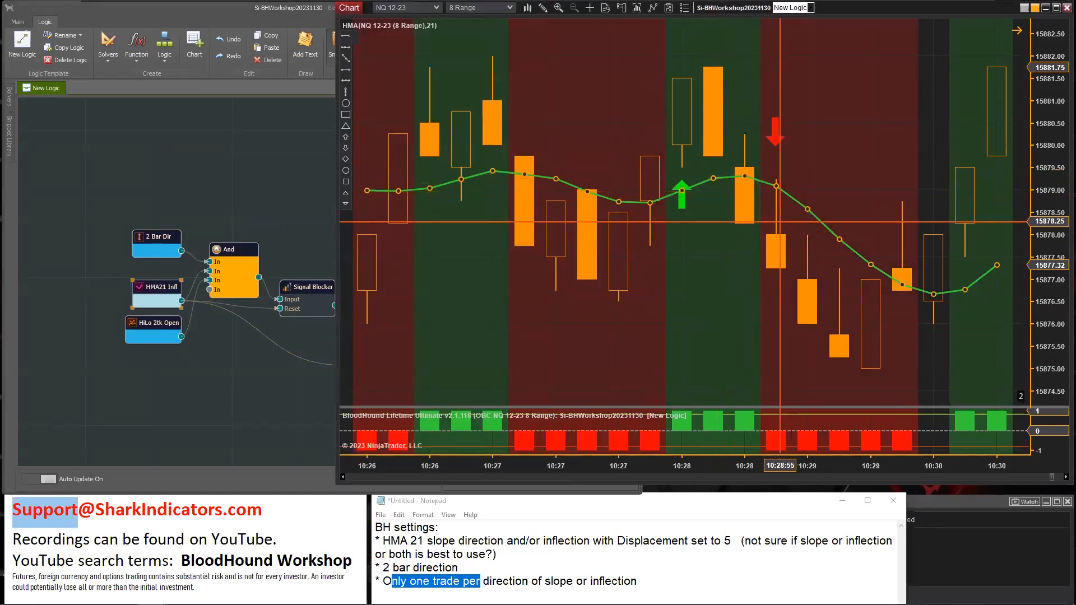
click(346, 115)
click(760, 426)
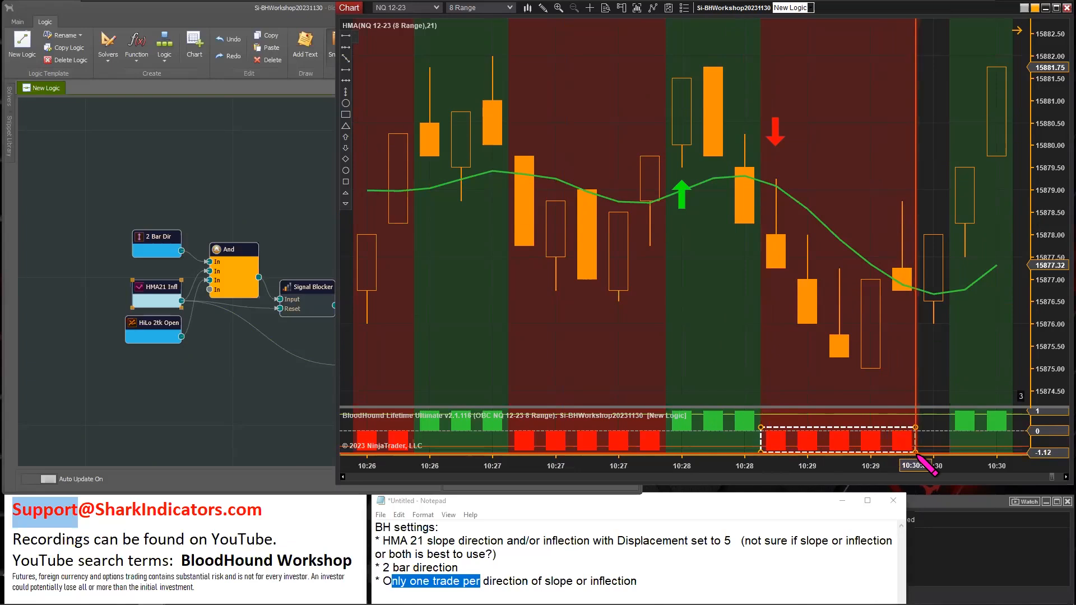
click(916, 451)
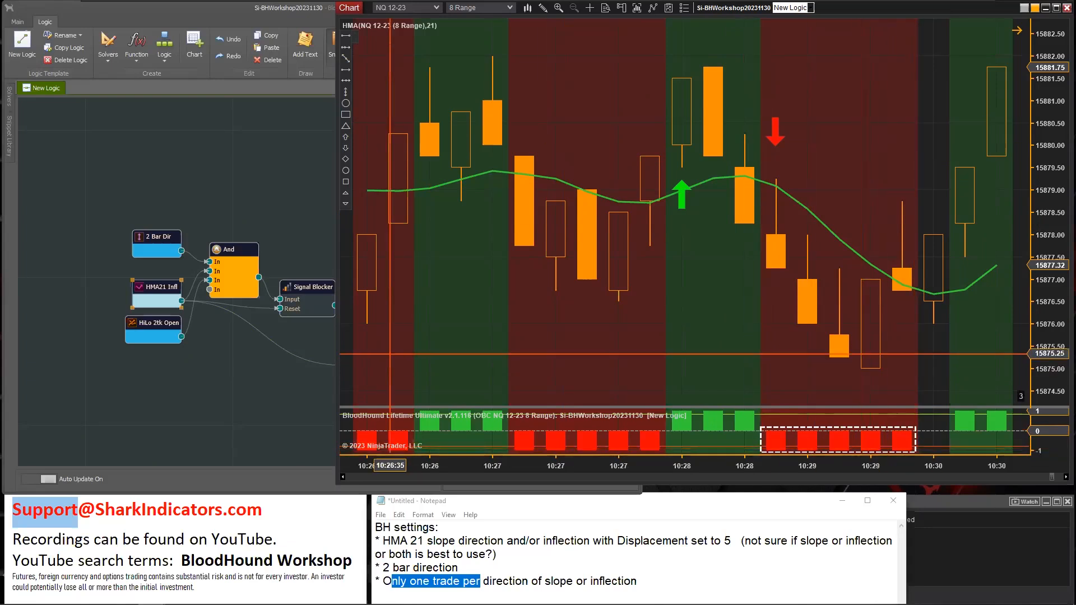
Examine the HMA21 Infl node's settings and its connection to the Signal Blocker's Reset input.
click(296, 383)
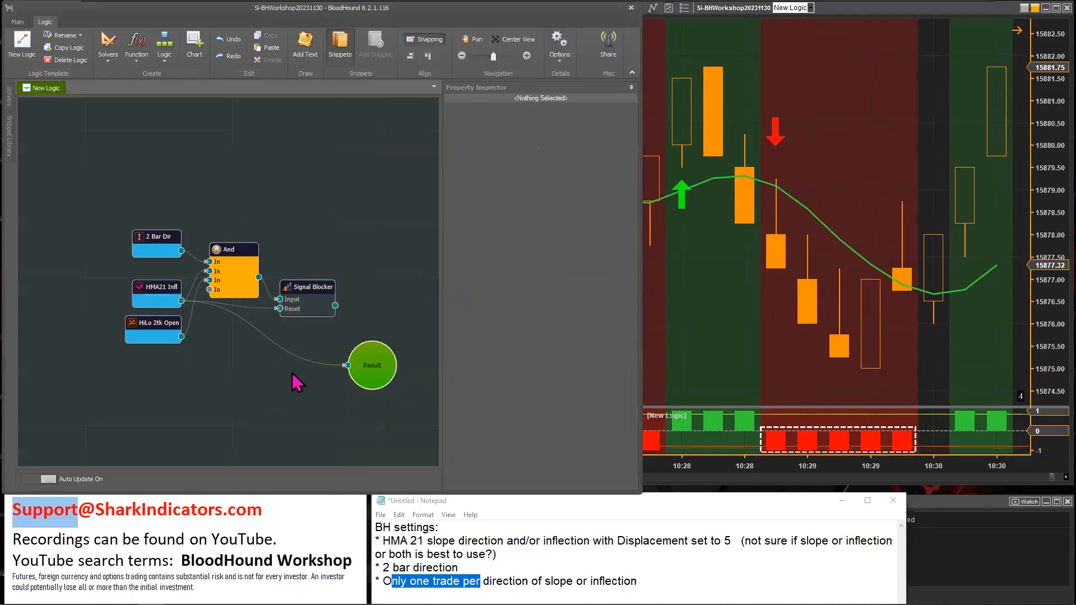
scroll(289, 372, up, 3)
click(131, 286)
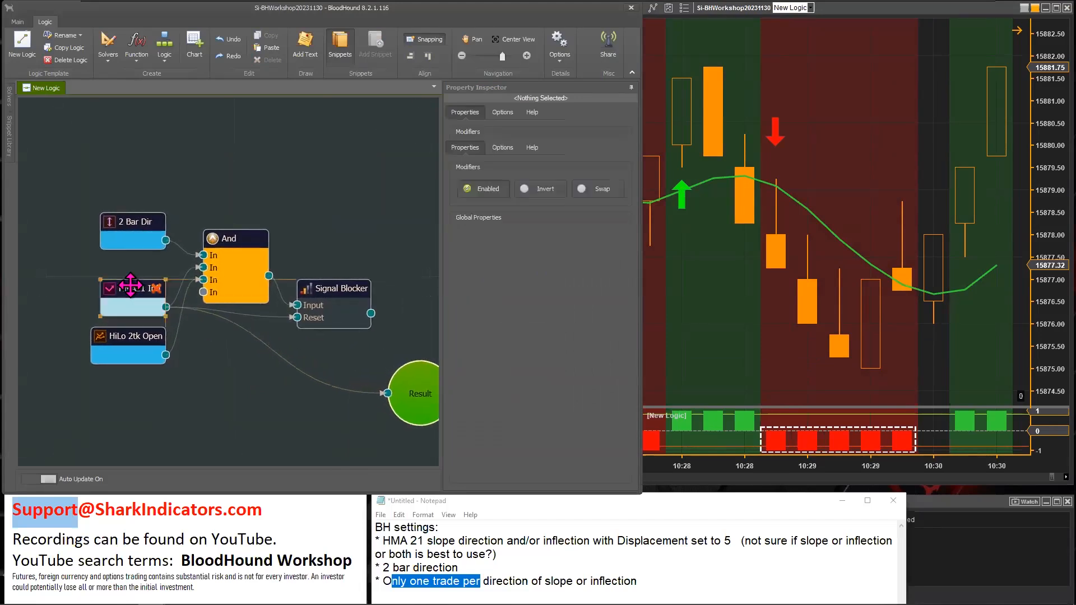
drag(297, 321, 298, 318)
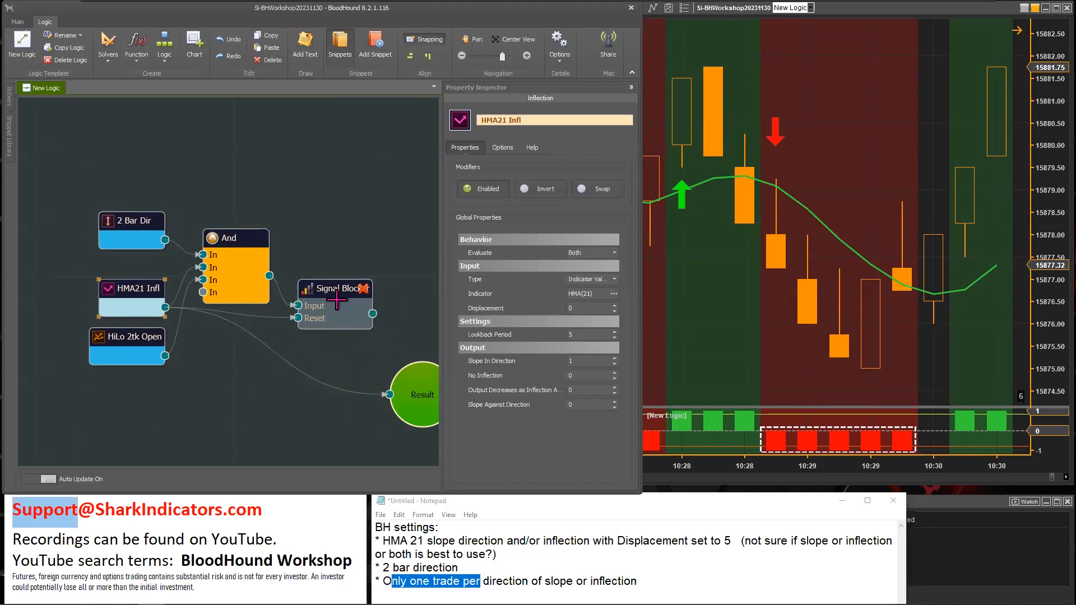
Check the Signal Blocker's Reset On conditions, wire its output to Result, and review the resulting signals on the chart.
click(367, 311)
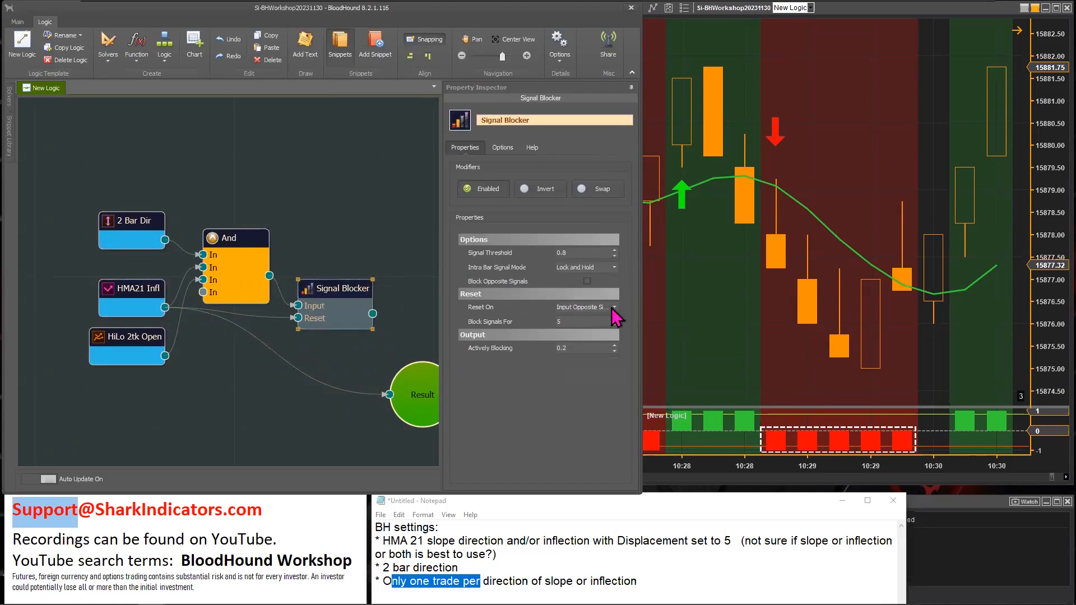
click(613, 308)
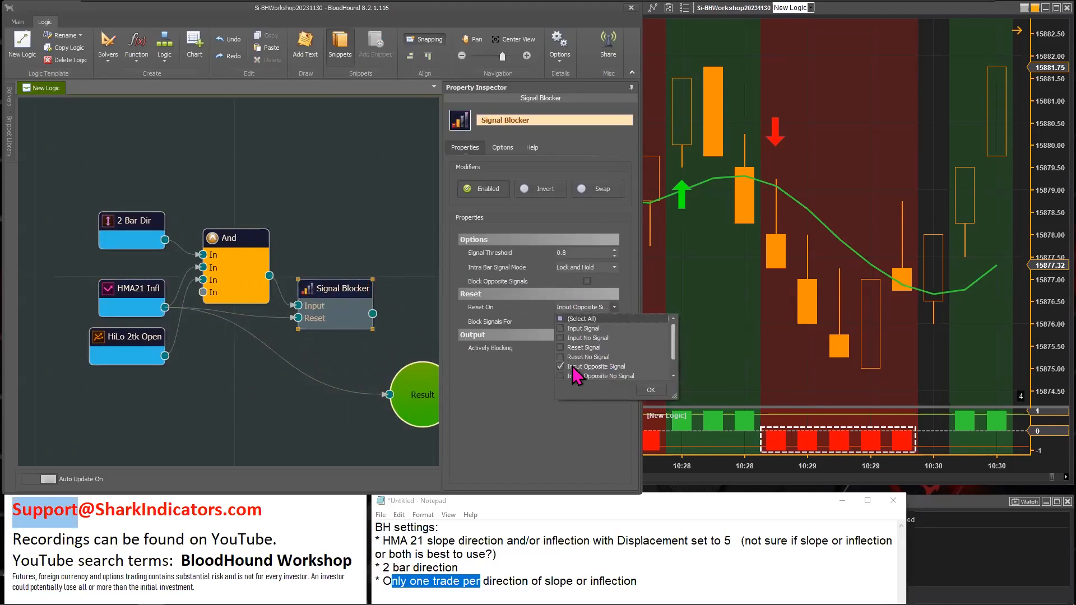
drag(675, 399, 678, 428)
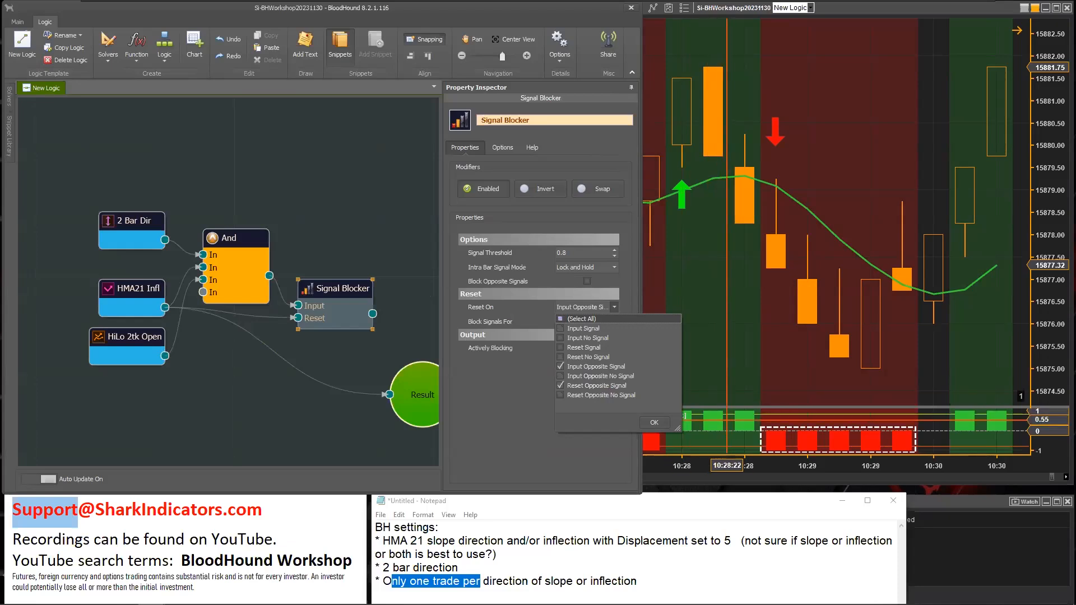
drag(376, 317, 417, 394)
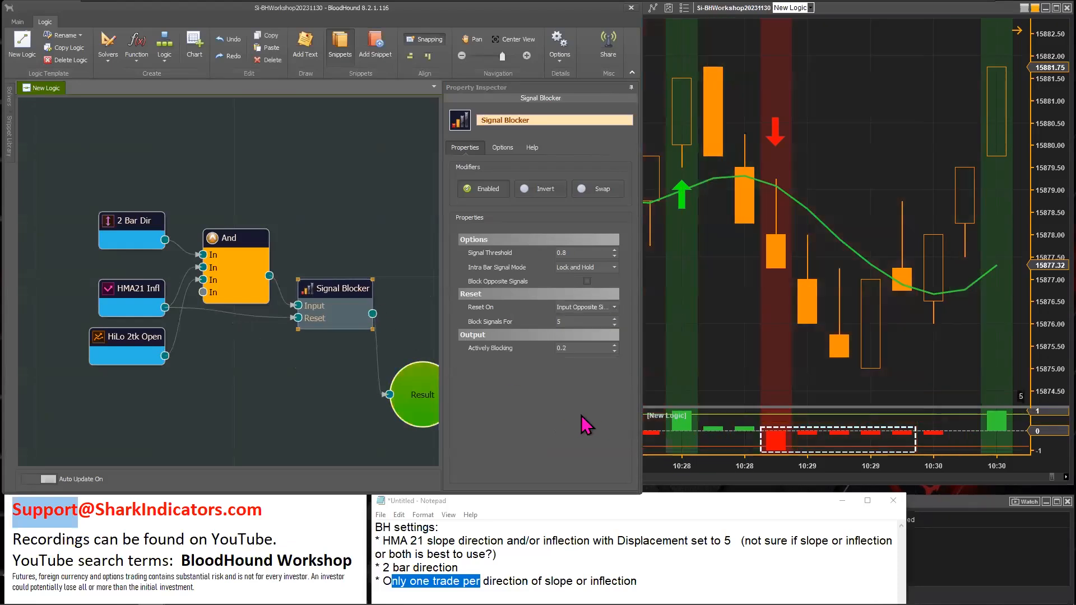
drag(743, 360, 821, 363)
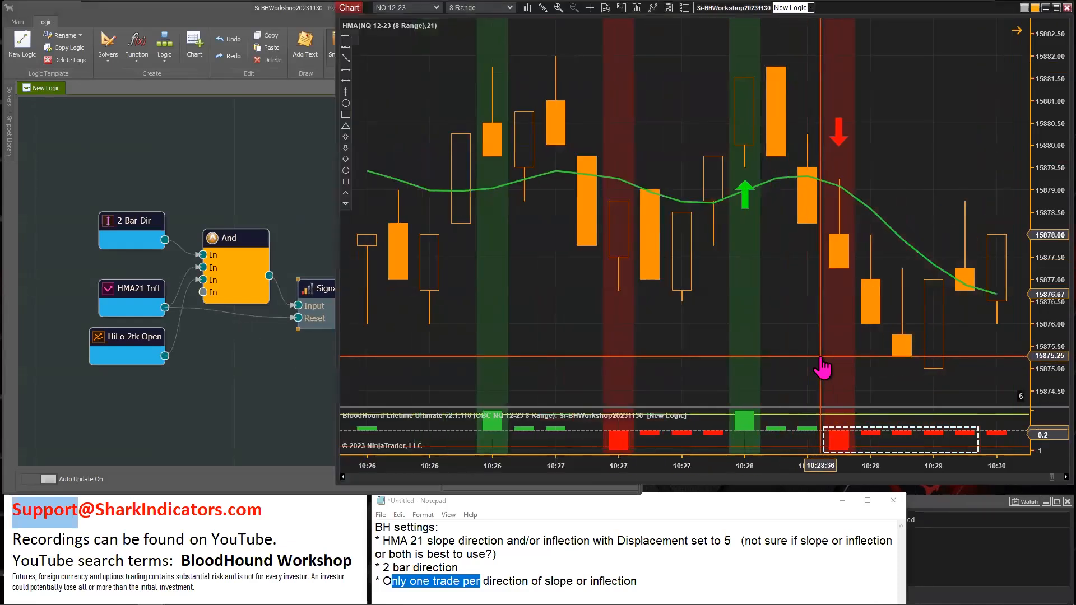
Re-enable Input Opposite Signal alongside Reset Opposite Signal in the Signal Blocker's reset conditions and accept the selection.
click(307, 301)
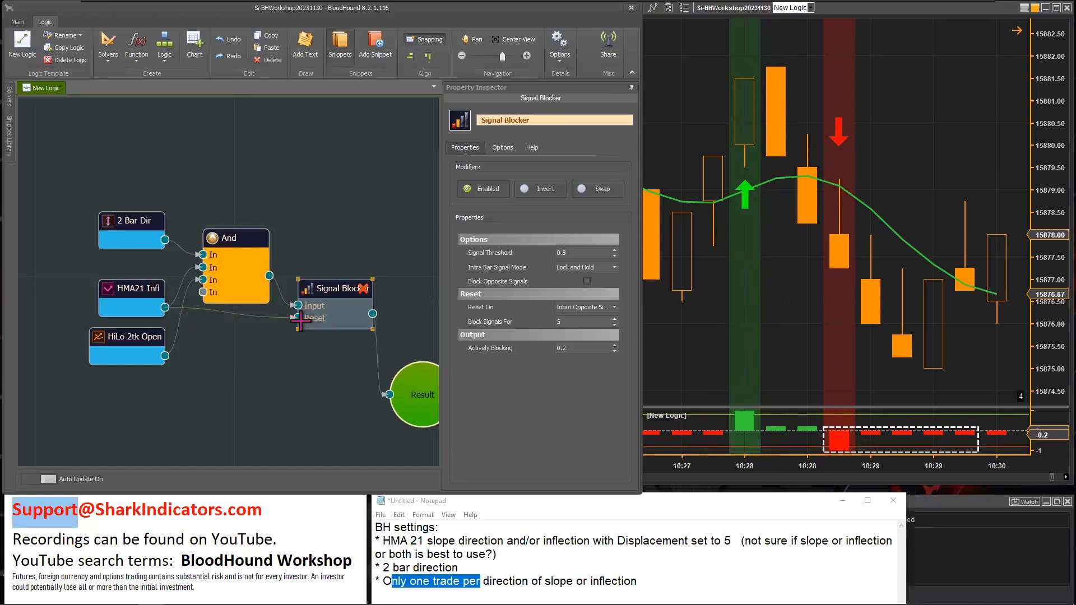
click(613, 307)
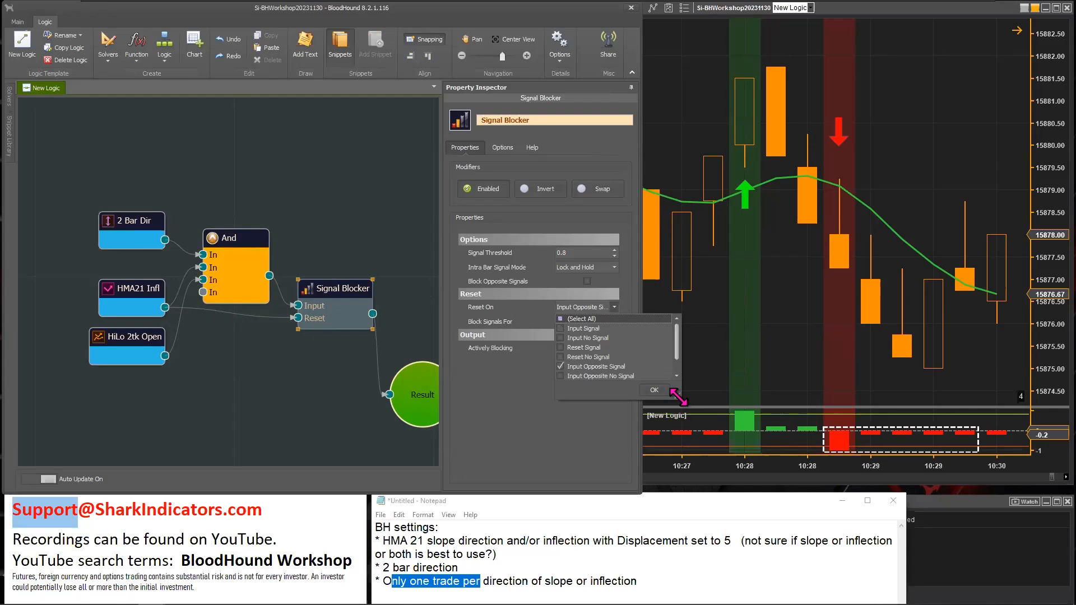
drag(678, 397, 681, 447)
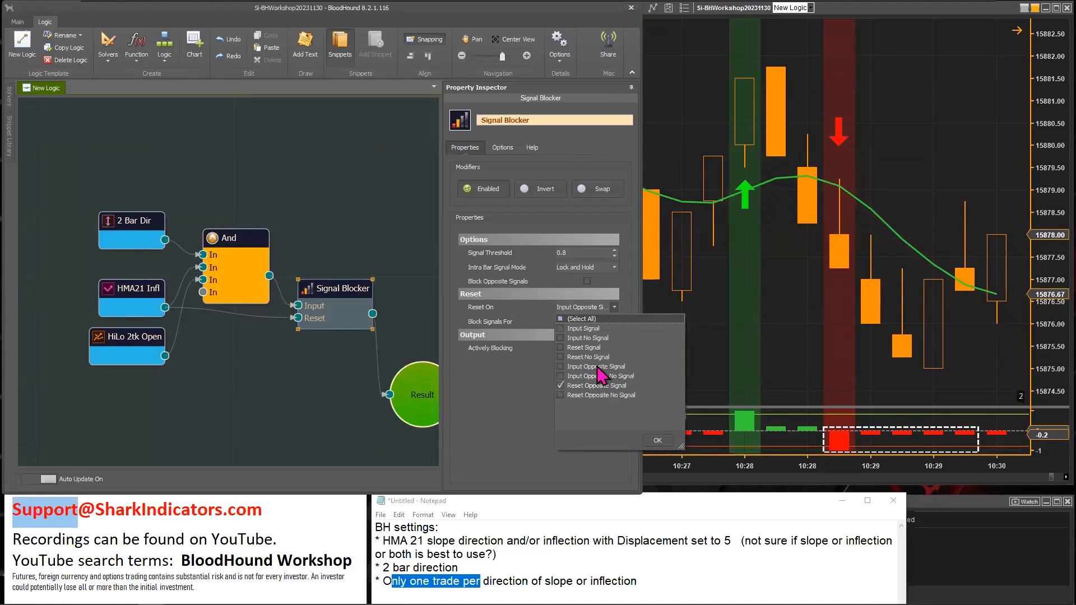
click(562, 368)
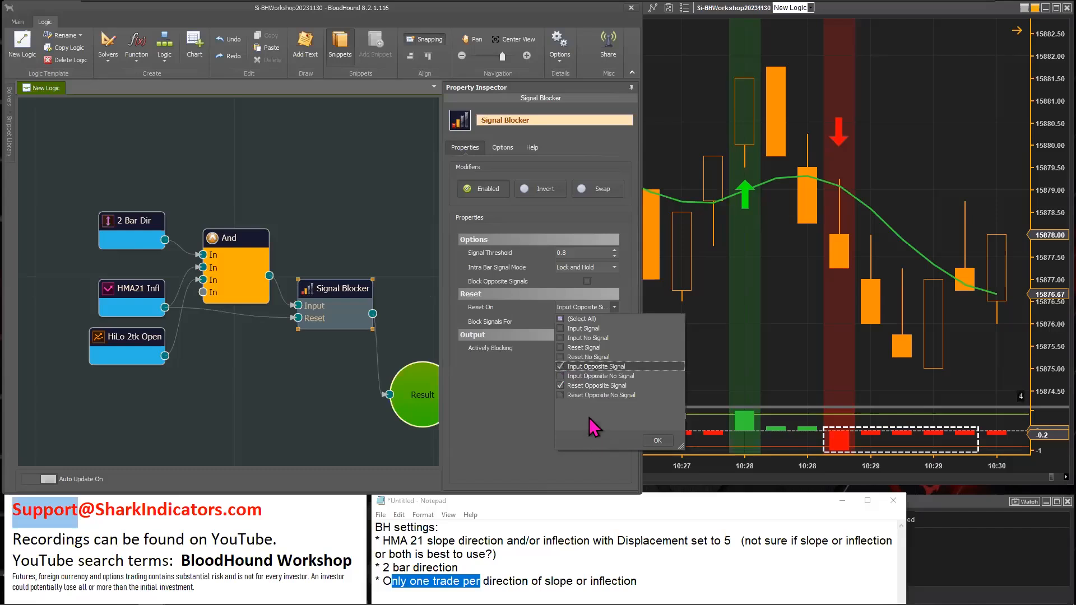
click(657, 440)
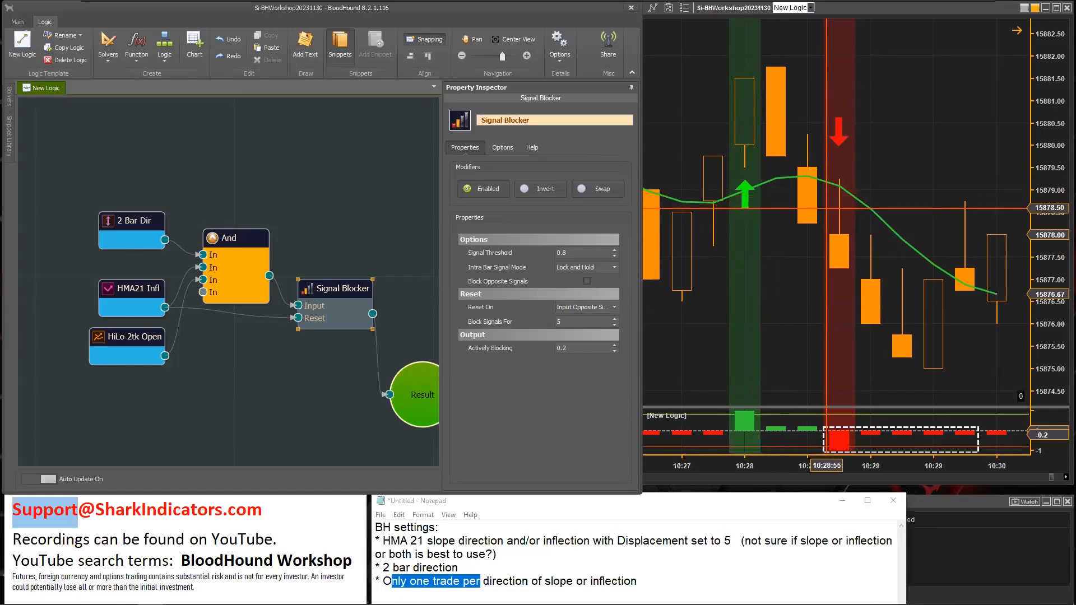
Move Result higher, wire And's output directly to it, lower the Signal Blocker, and check the unblocked signals on the chart.
click(412, 381)
drag(411, 381, 404, 314)
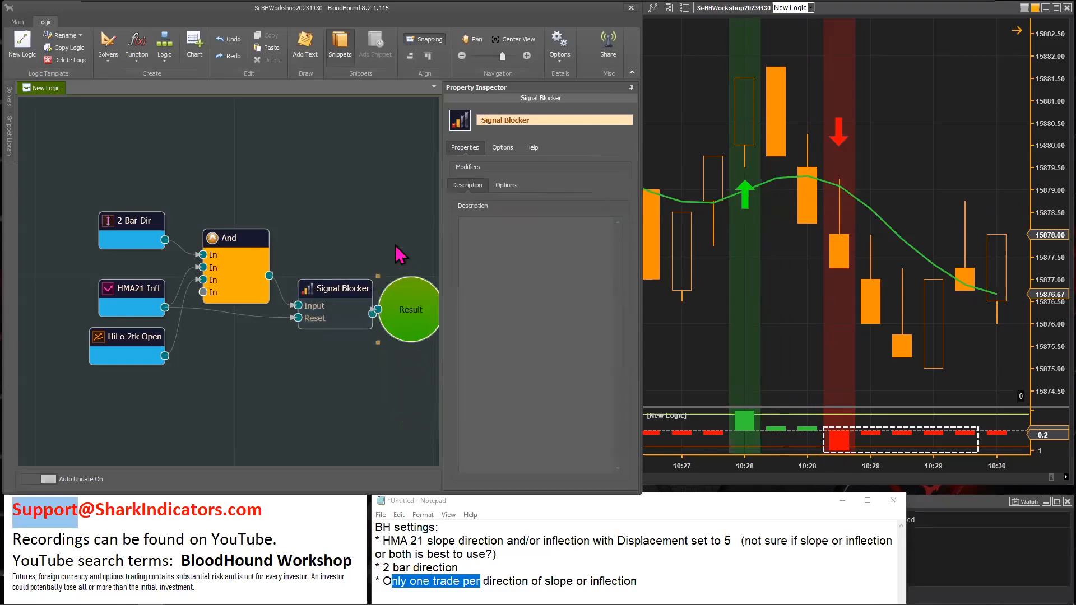
drag(394, 253, 397, 220)
drag(269, 276, 381, 224)
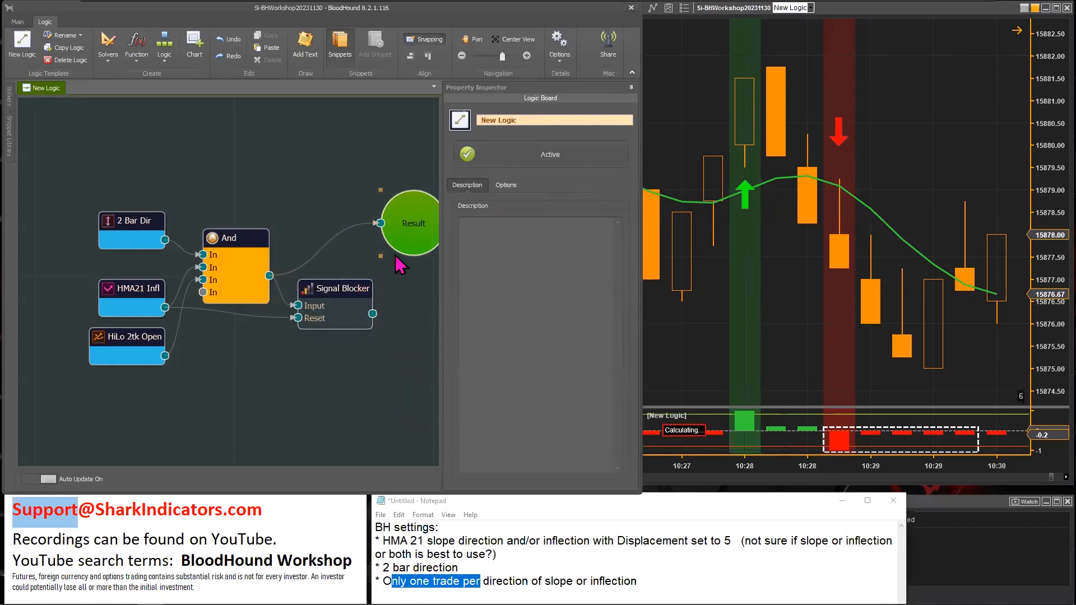
drag(329, 289, 337, 316)
click(790, 174)
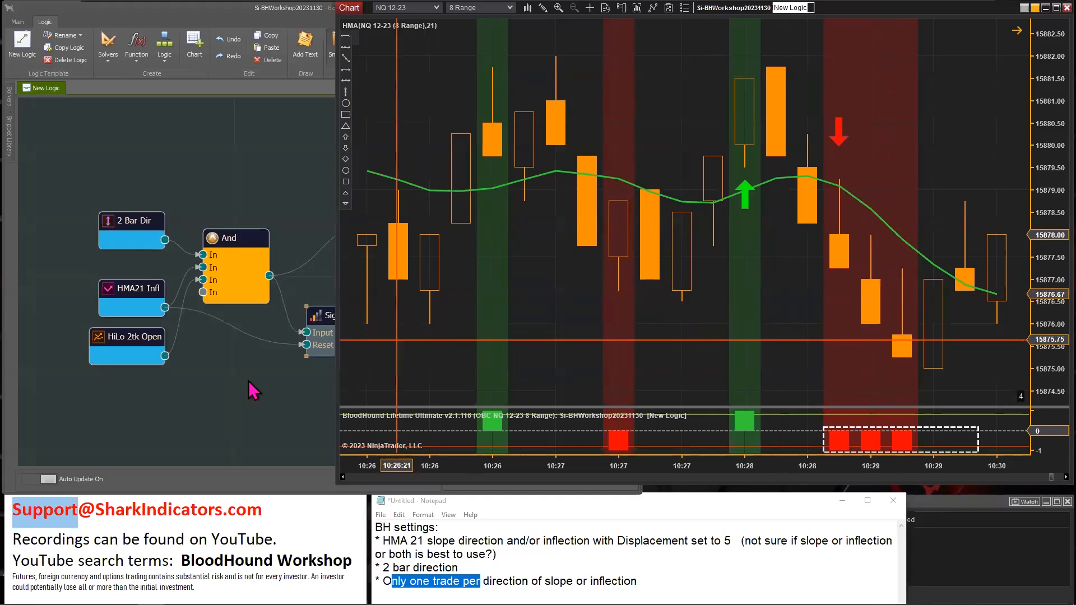
Wire the Signal Blocker's output back to Result and move the Signal Blocker up beside the And node.
click(303, 379)
drag(381, 341, 380, 223)
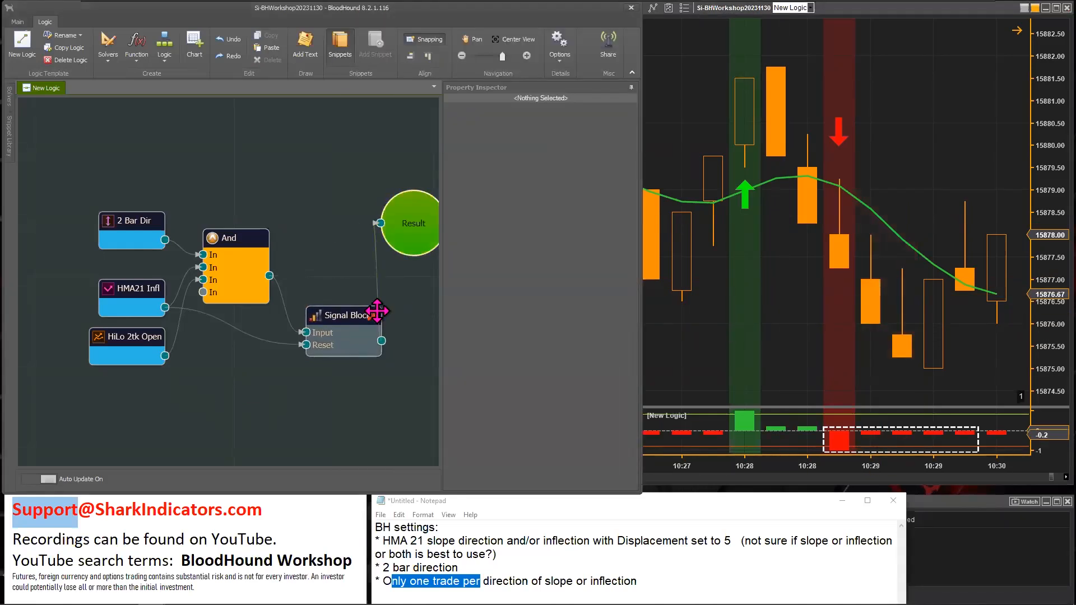
click(343, 332)
drag(328, 331, 321, 304)
Shift the three solver nodes slightly down, place Result level with the Signal Blocker, and center the logic in view.
drag(177, 409, 113, 299)
drag(121, 294, 122, 305)
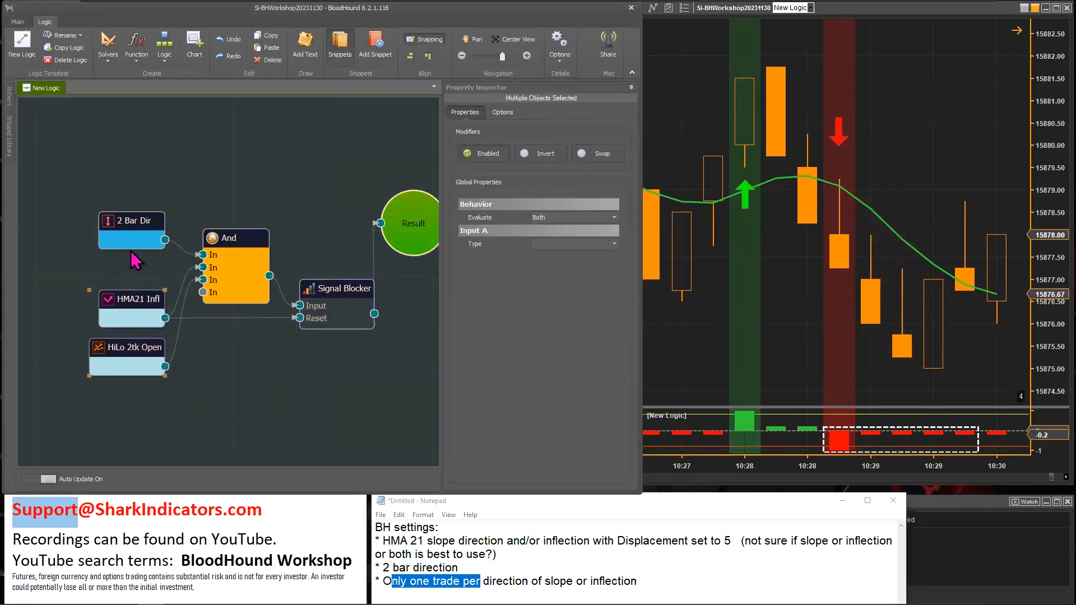
drag(131, 225, 132, 243)
drag(414, 255, 423, 344)
click(511, 39)
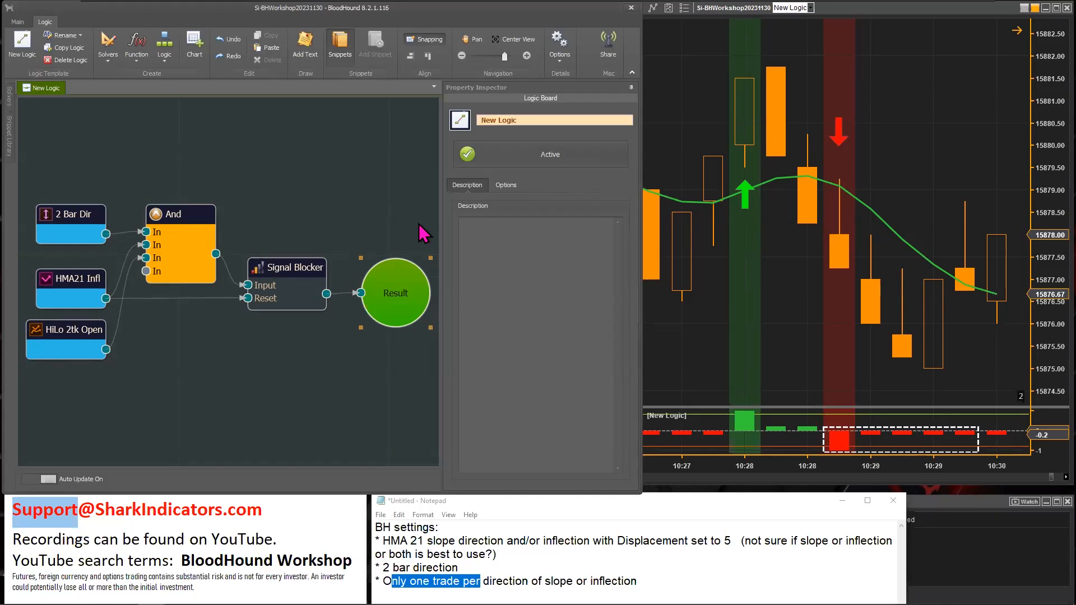
Examine the HiLo 2tk Open node's settings and compare them with the entry-rule chart image in Chrome.
click(70, 331)
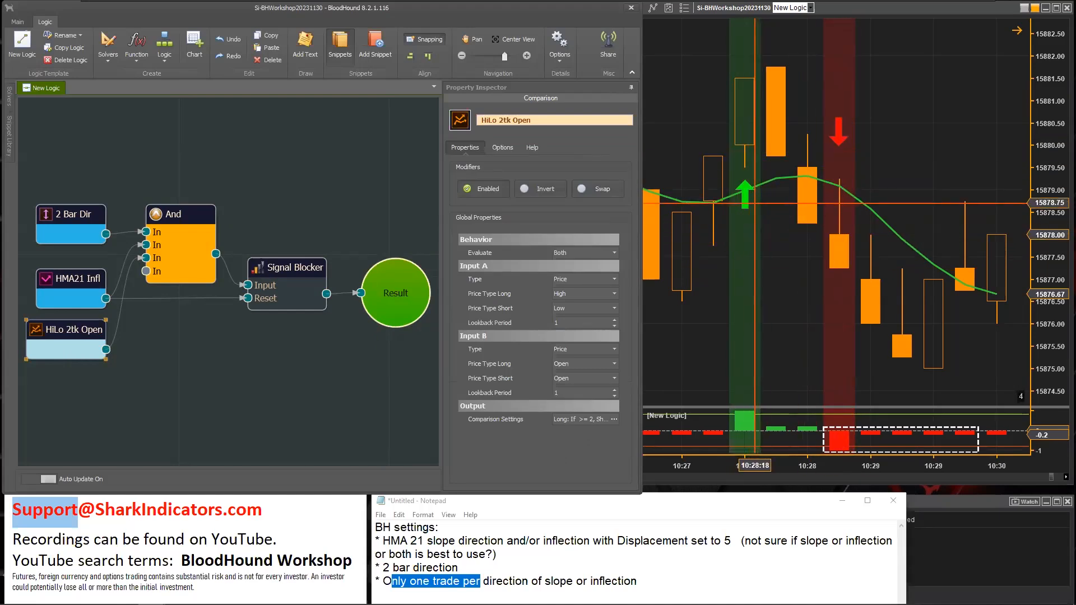
click(755, 203)
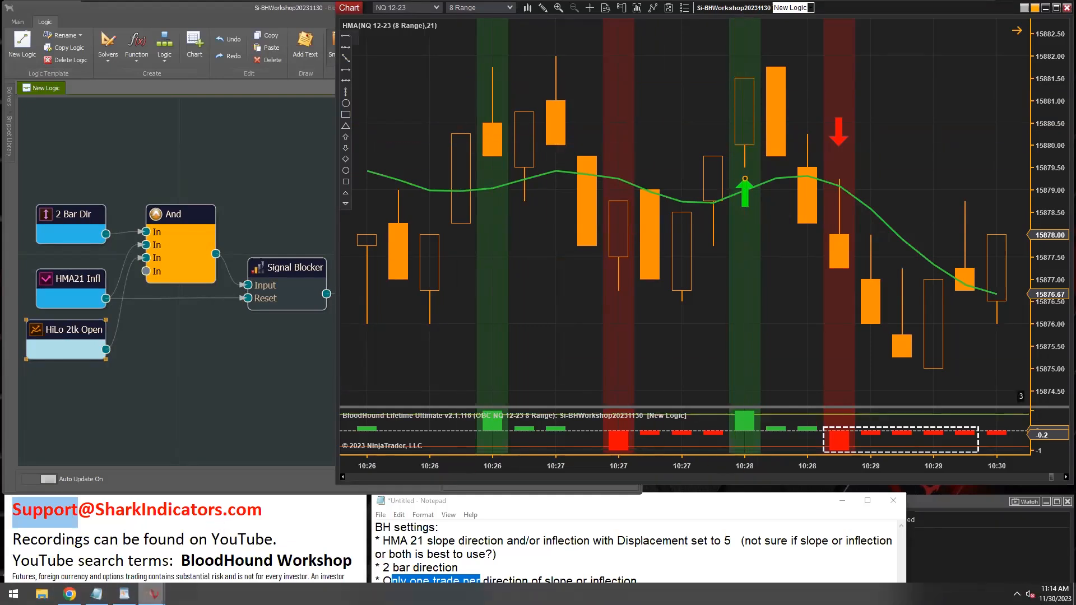
click(70, 594)
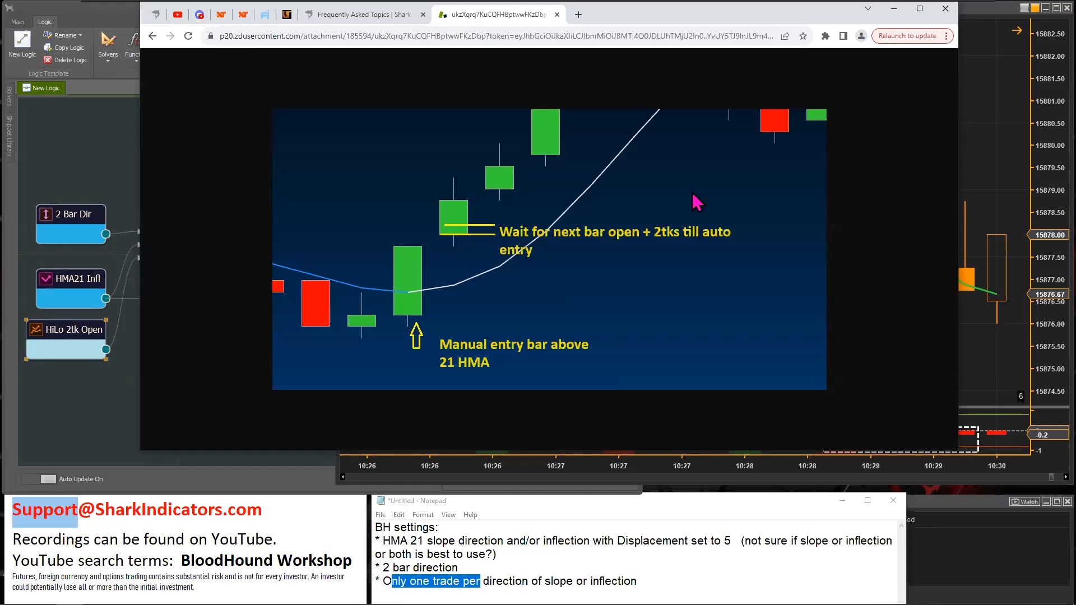
click(945, 10)
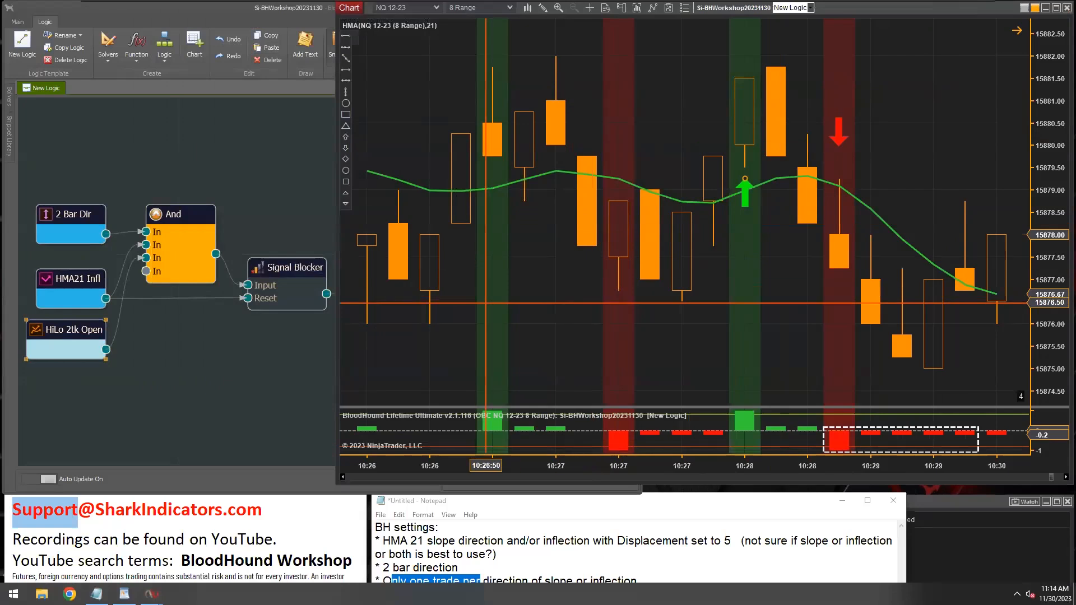
click(269, 139)
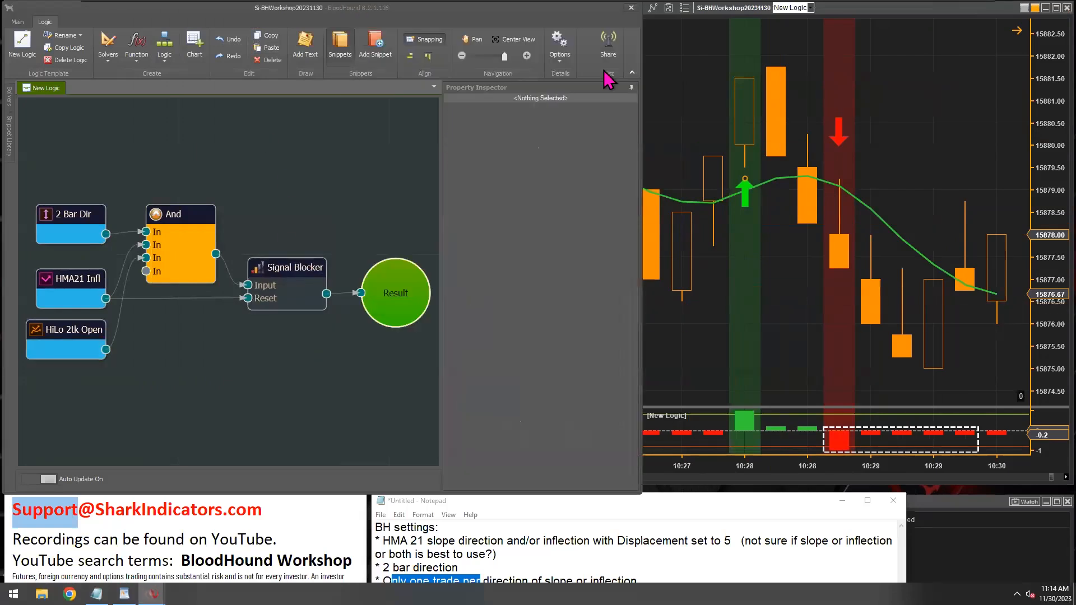
Close the logic editor, recheck the entry-rule image in Chrome, and minimize the browser to reveal the chart.
click(633, 8)
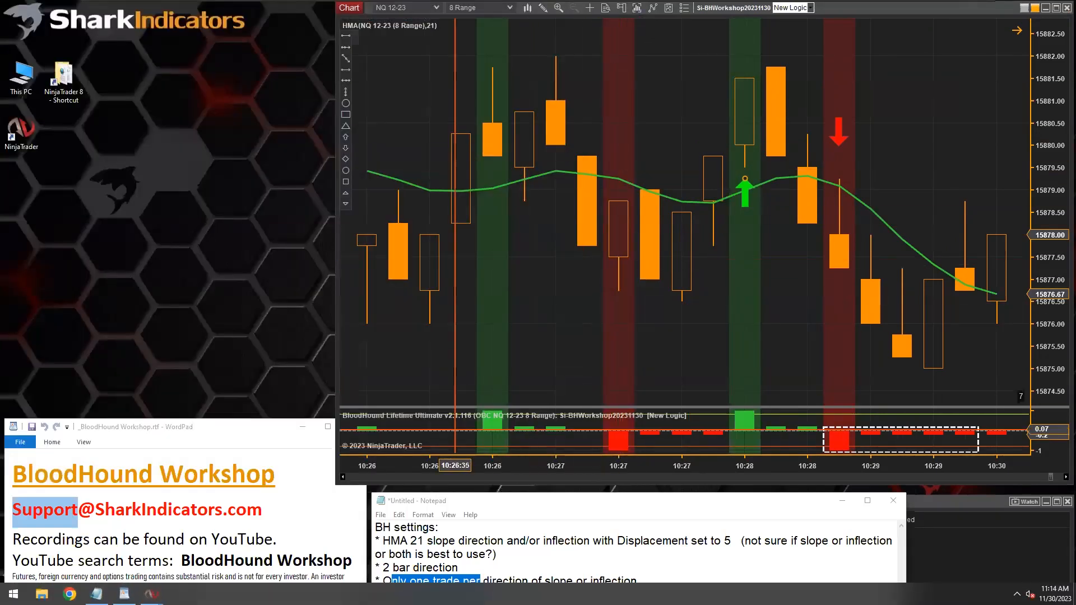
click(69, 593)
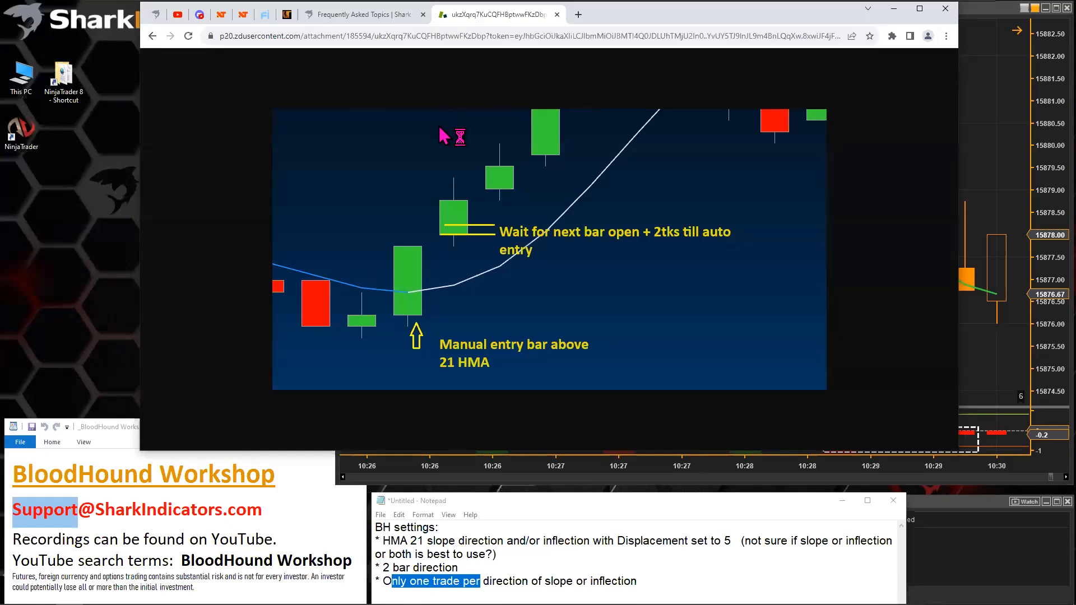
click(894, 9)
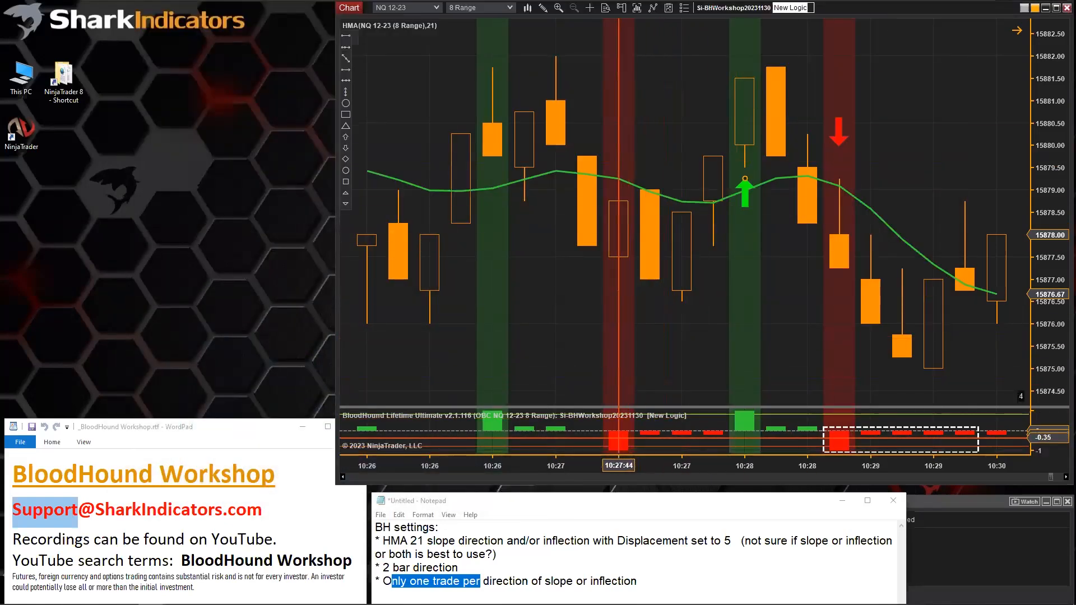
Set the BloodHound indicator's Calculate option to On price change in the chart's indicator settings and accept the change.
right_click(538, 216)
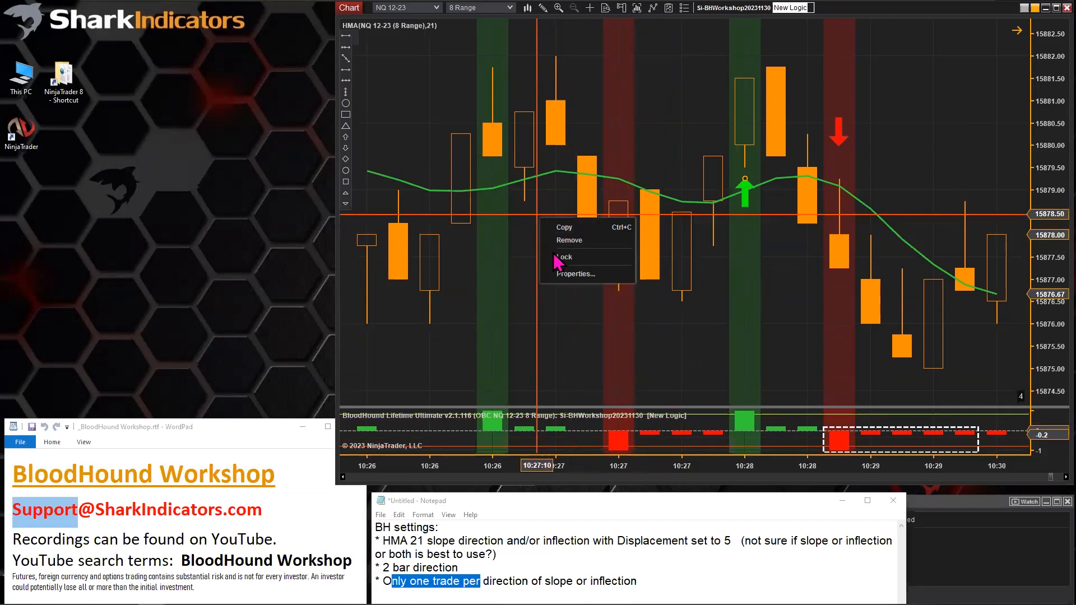
click(552, 311)
right_click(545, 270)
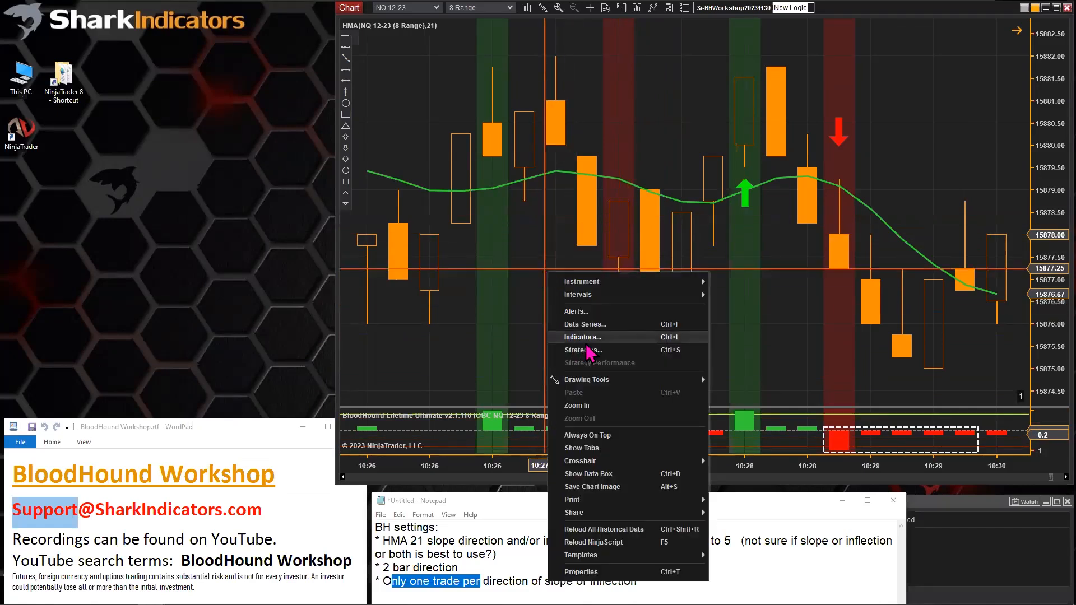
click(594, 337)
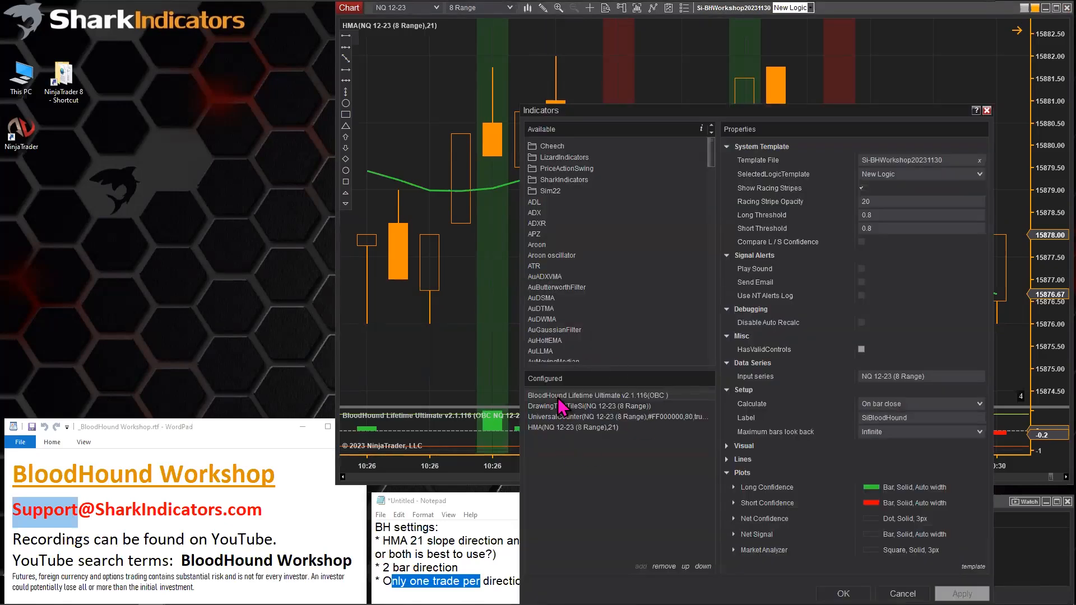
drag(698, 112, 492, 69)
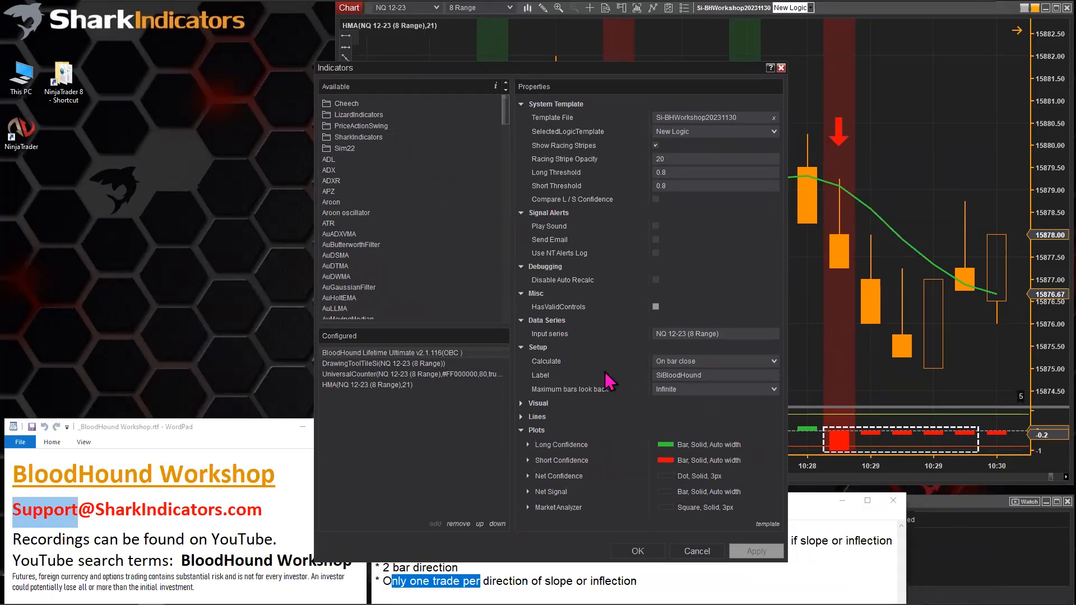
click(713, 361)
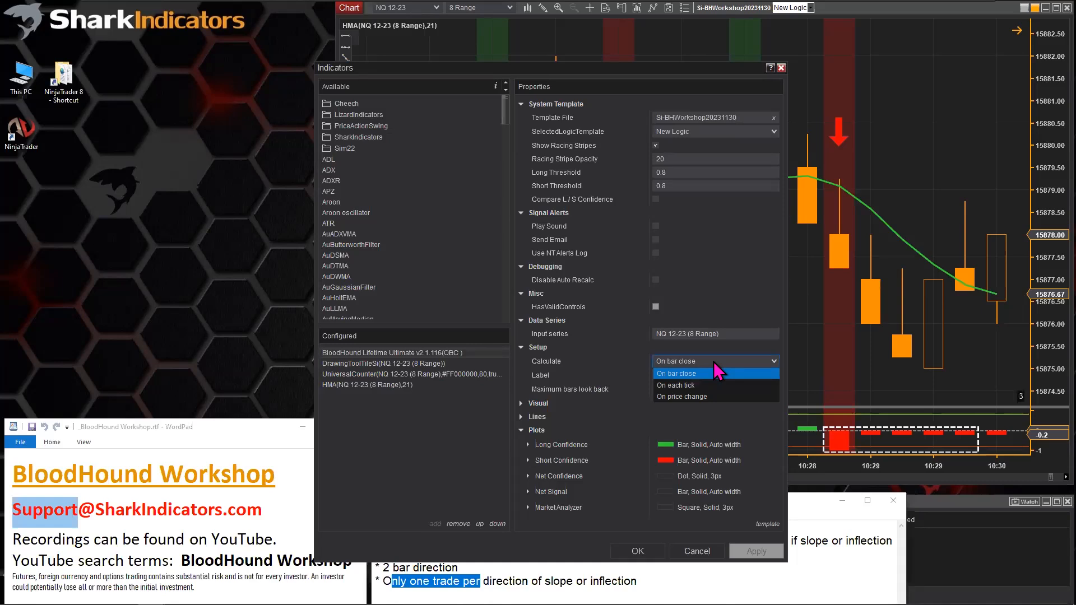
click(708, 397)
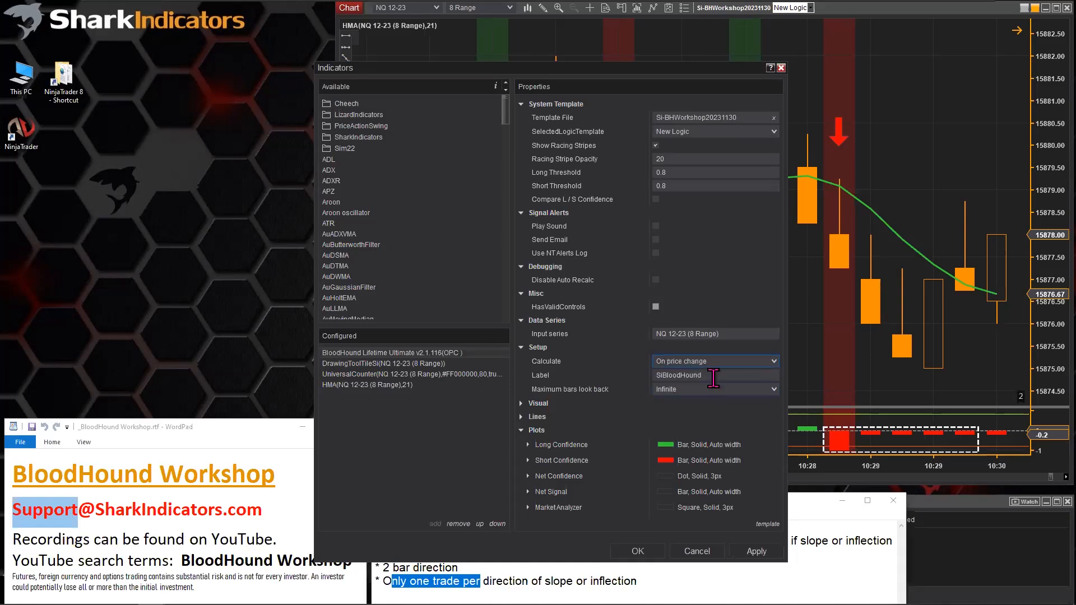
click(639, 556)
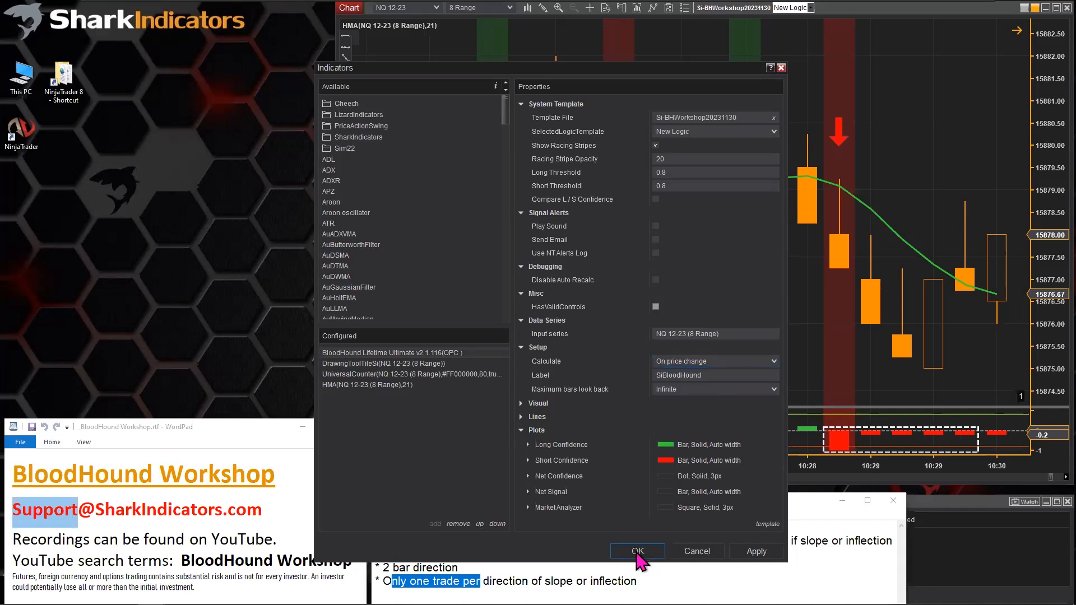
click(704, 361)
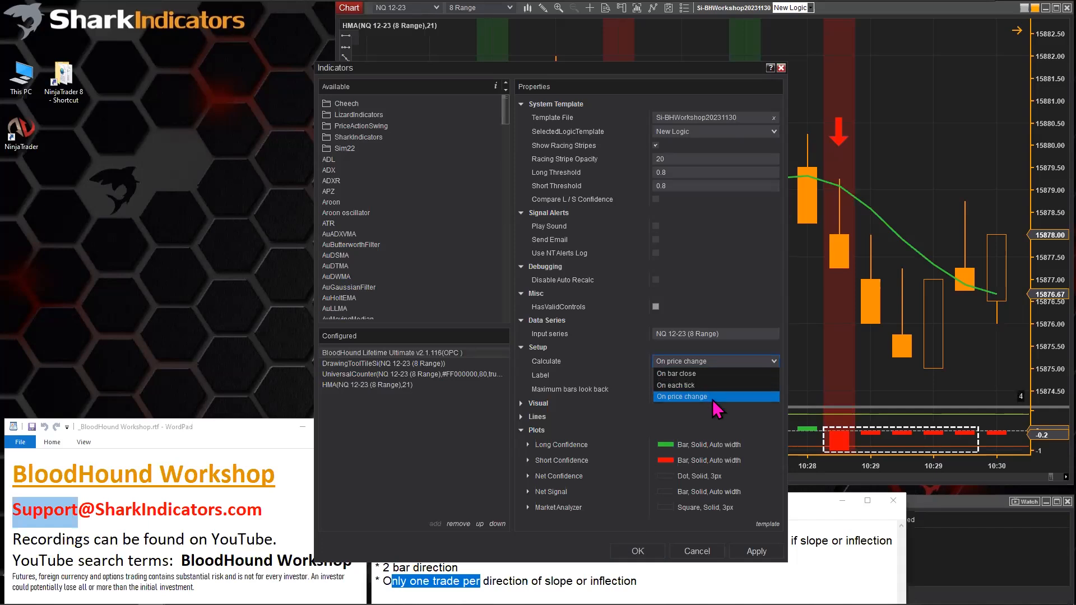
click(713, 398)
click(639, 553)
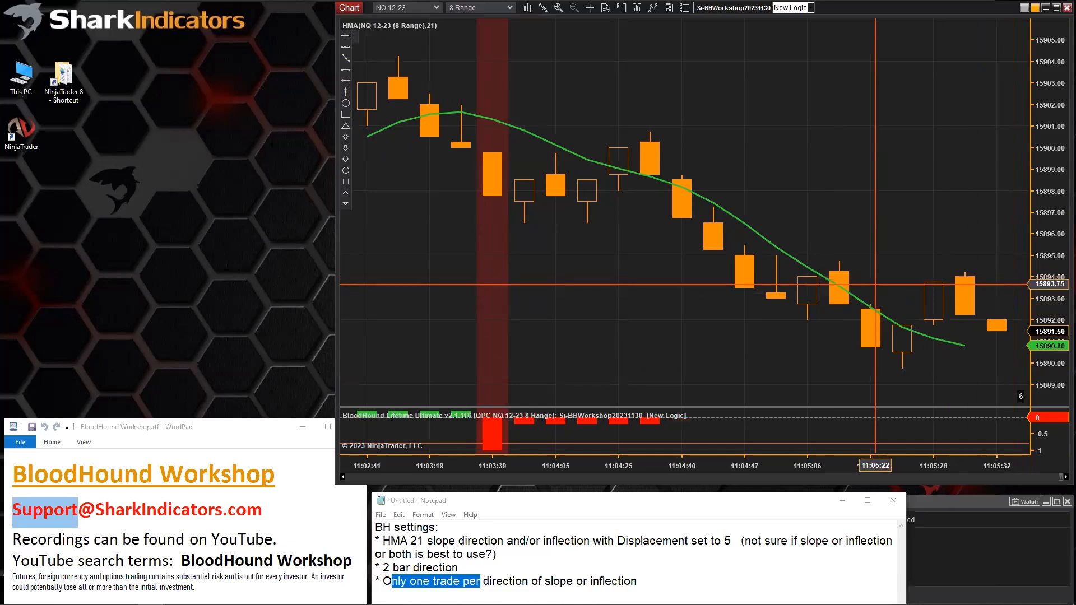
Set the HMA indicator's Calculate option to On price change in the chart's indicator settings and accept the change.
click(875, 310)
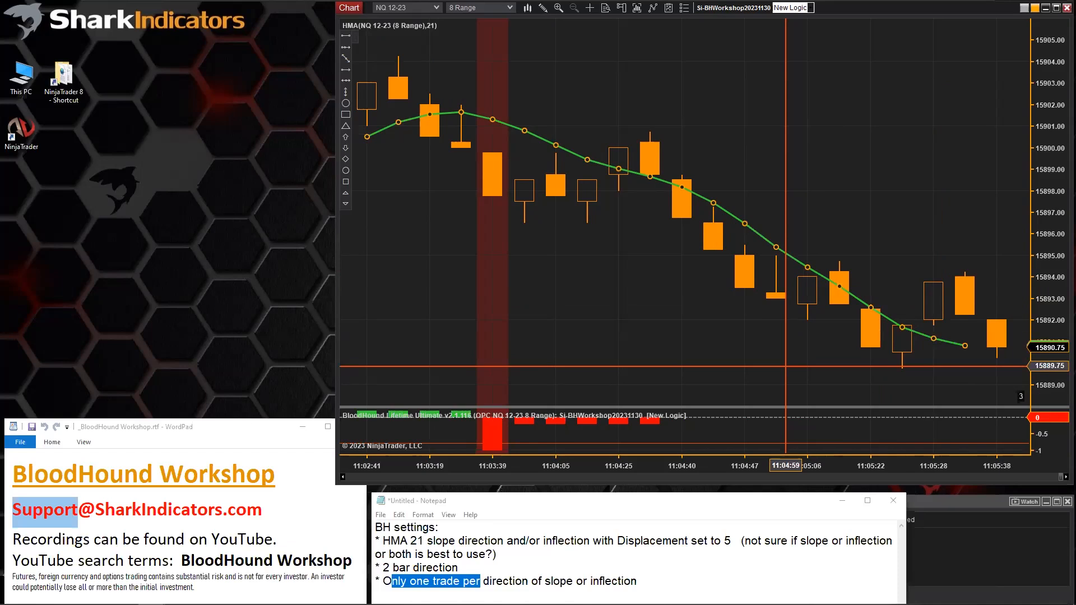
double_click(796, 260)
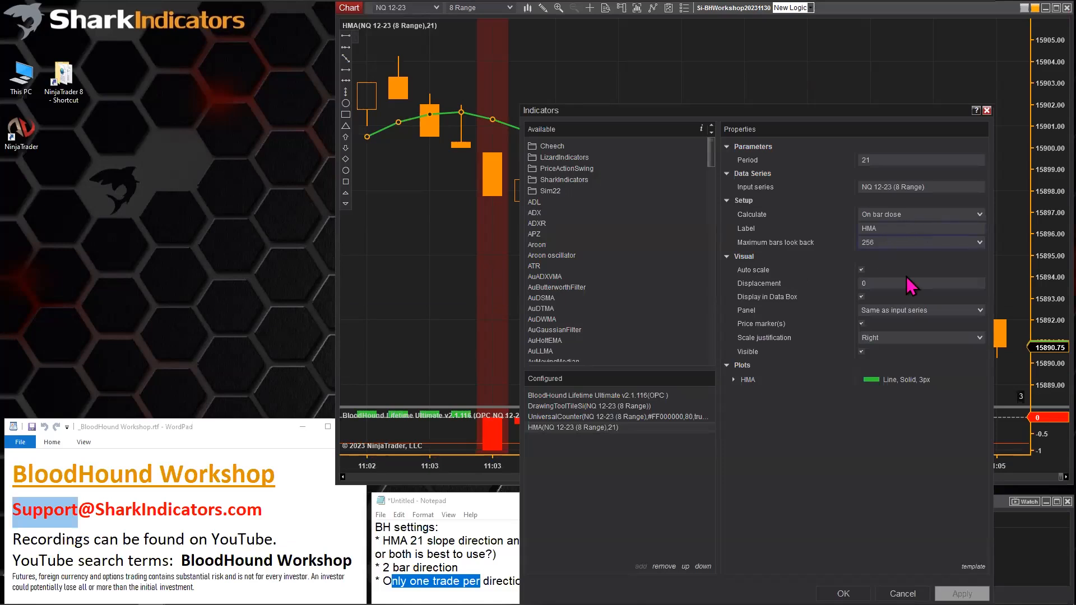
click(908, 216)
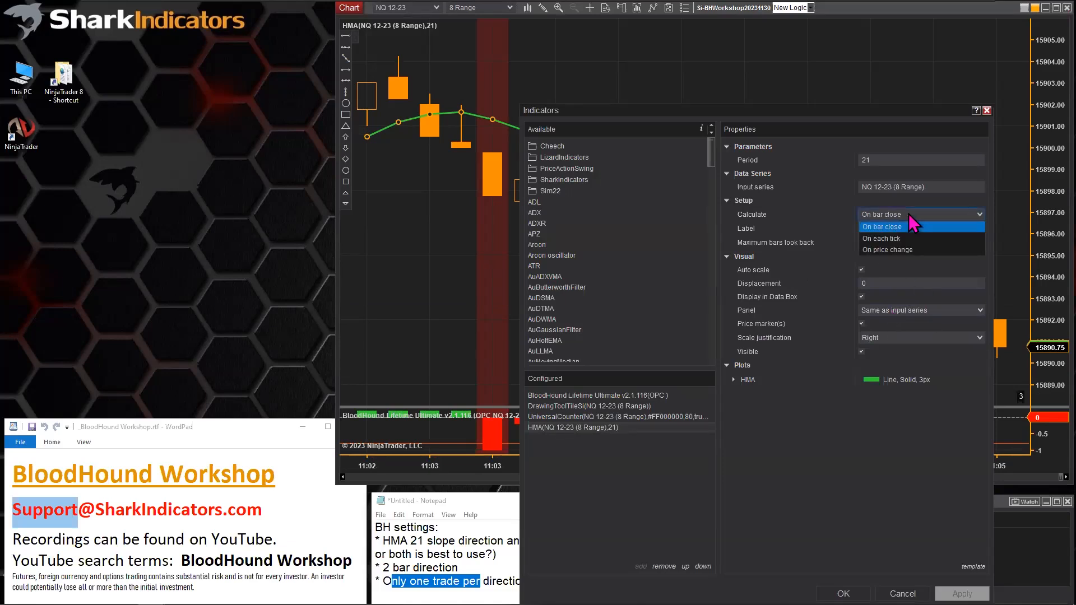
click(908, 248)
click(843, 593)
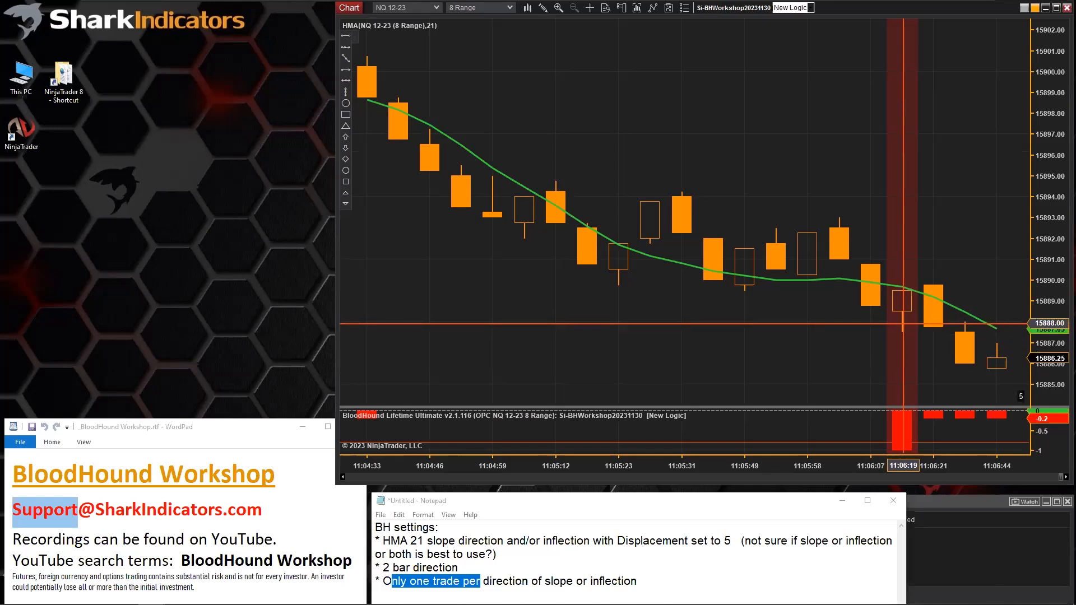
Read the BB settings and entry rule in the Notepad notes, and minimize the notes to reveal the NinjaTrader Control Center.
click(599, 545)
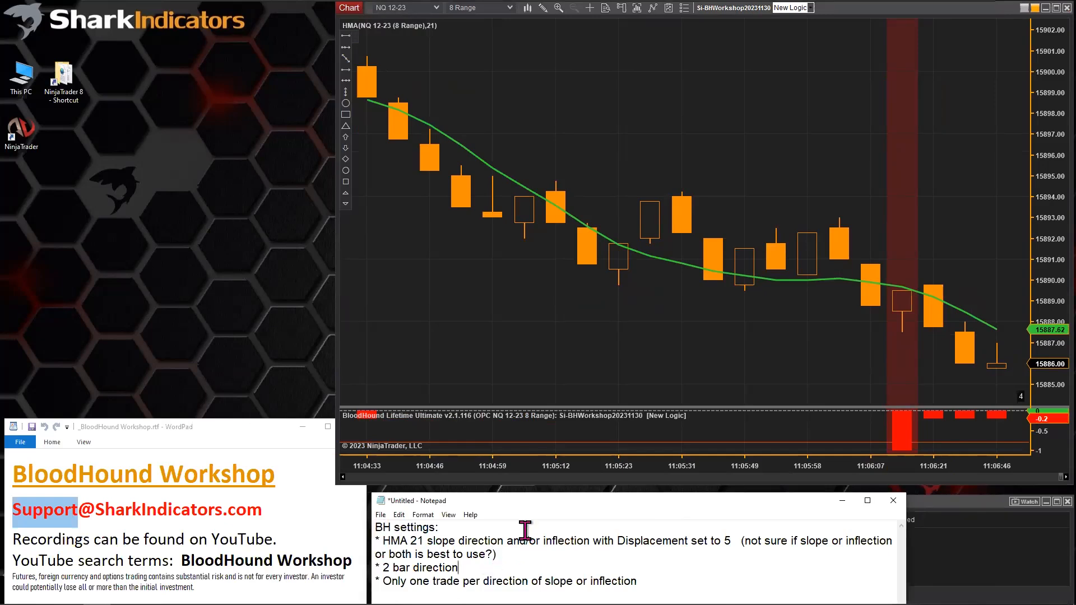
drag(519, 495, 520, 376)
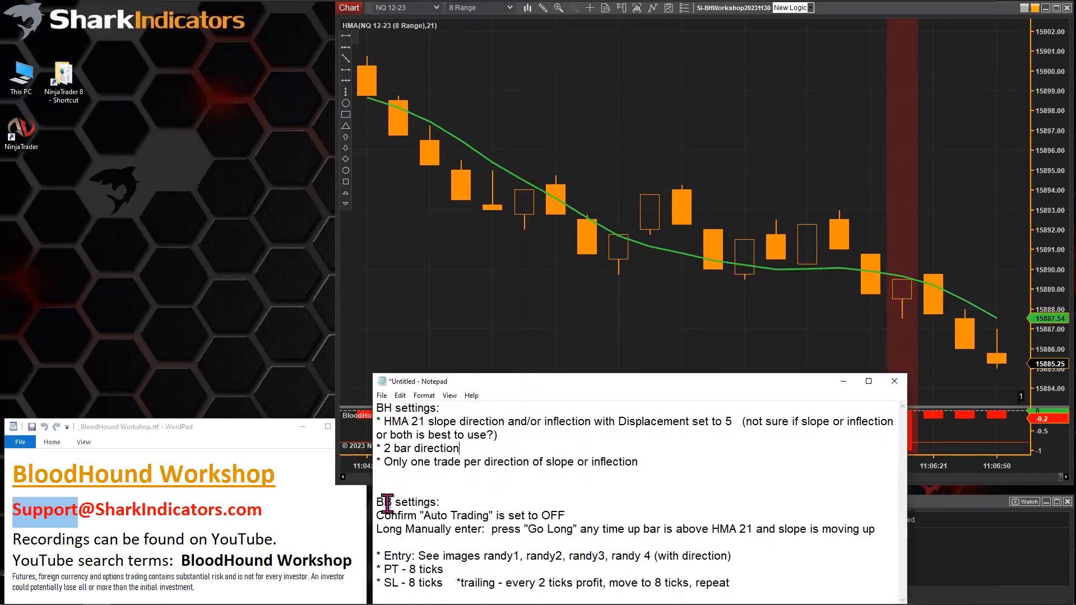
drag(376, 502, 430, 502)
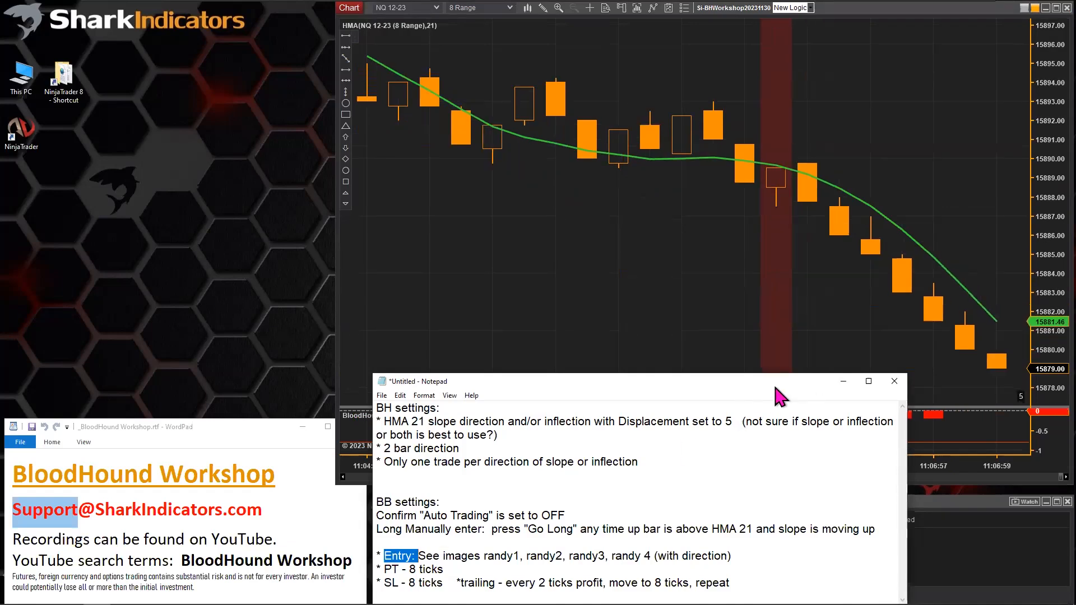
drag(739, 386, 753, 484)
click(859, 481)
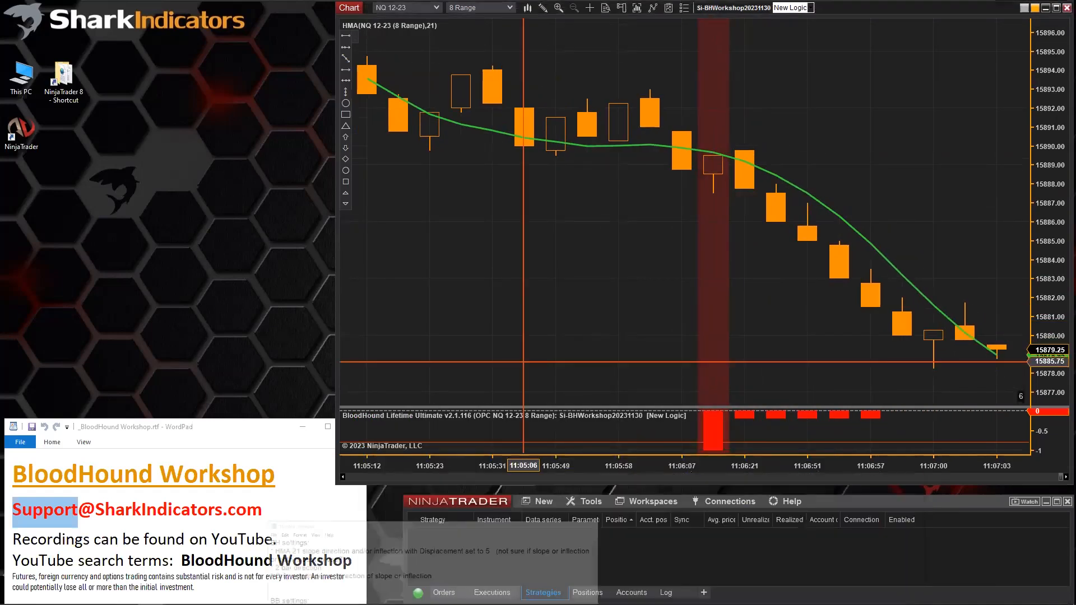